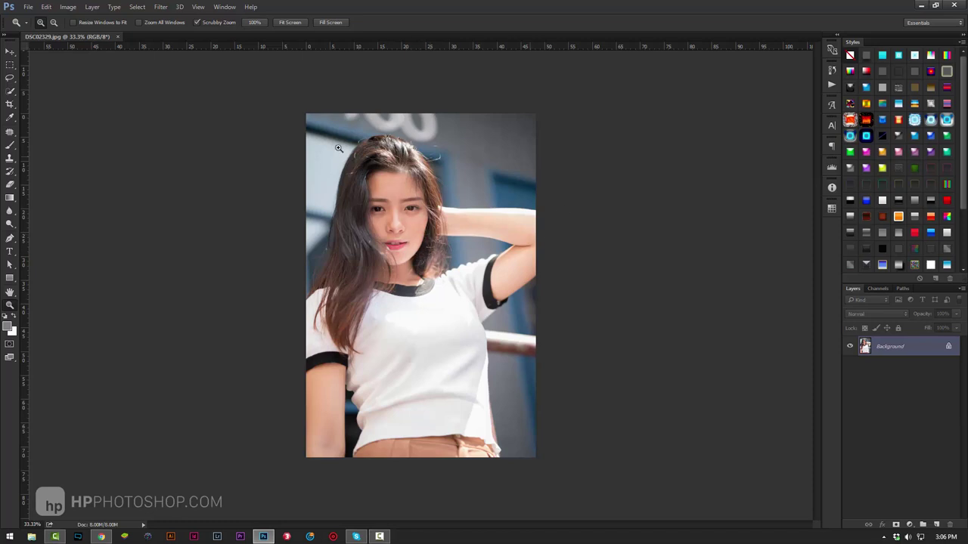
- Check the image size (1366 × 2048 px) without changes, then zoom in on the face
key("ctrl+alt+i")
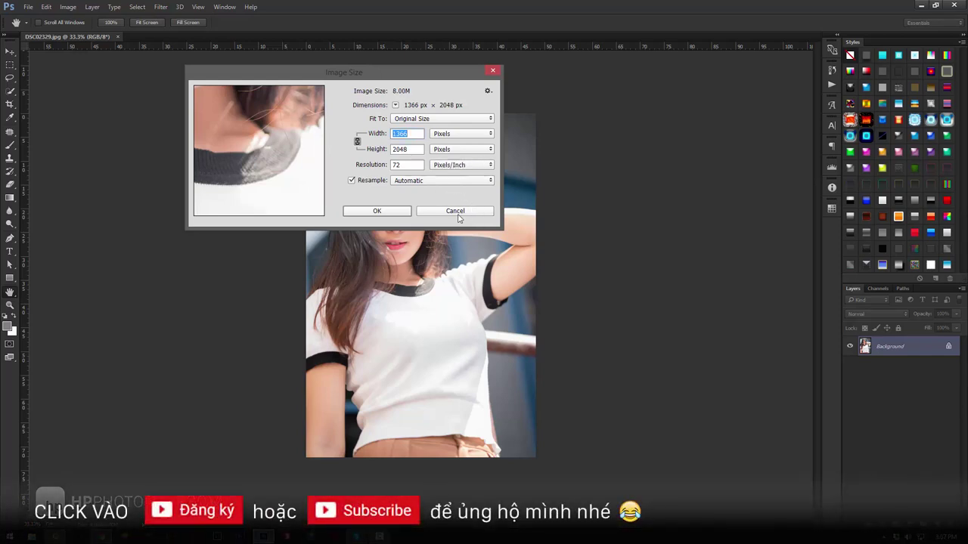
left_click(456, 211)
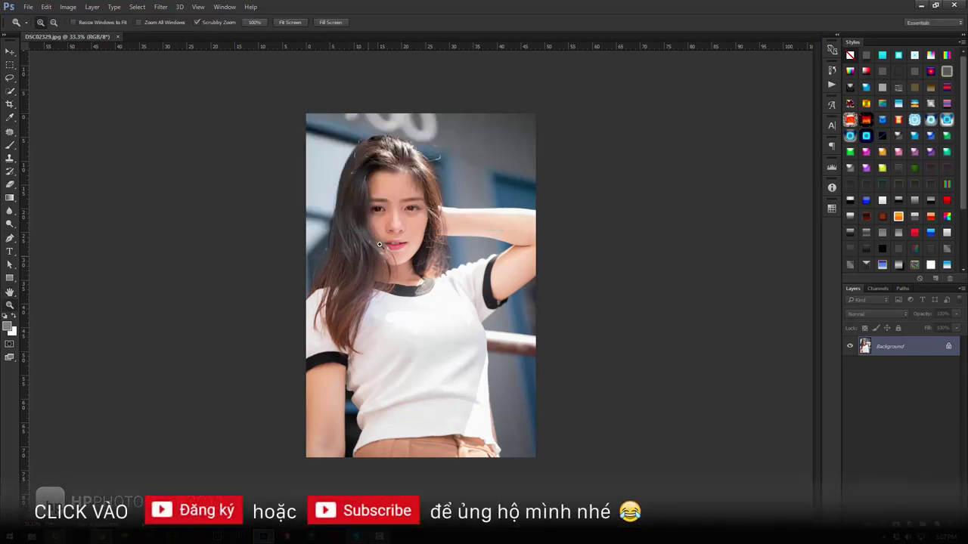
key("z")
left_click(394, 216)
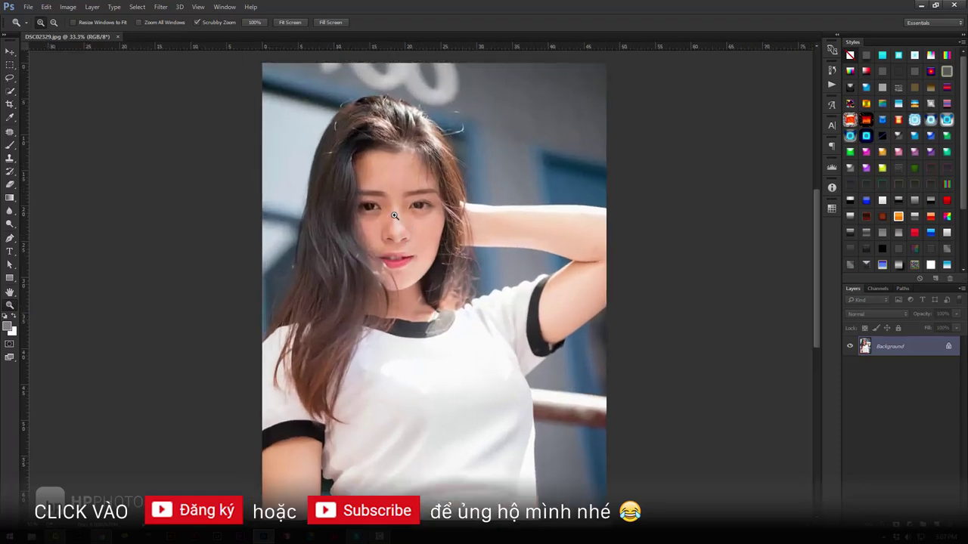
left_click(394, 206)
left_click(414, 203)
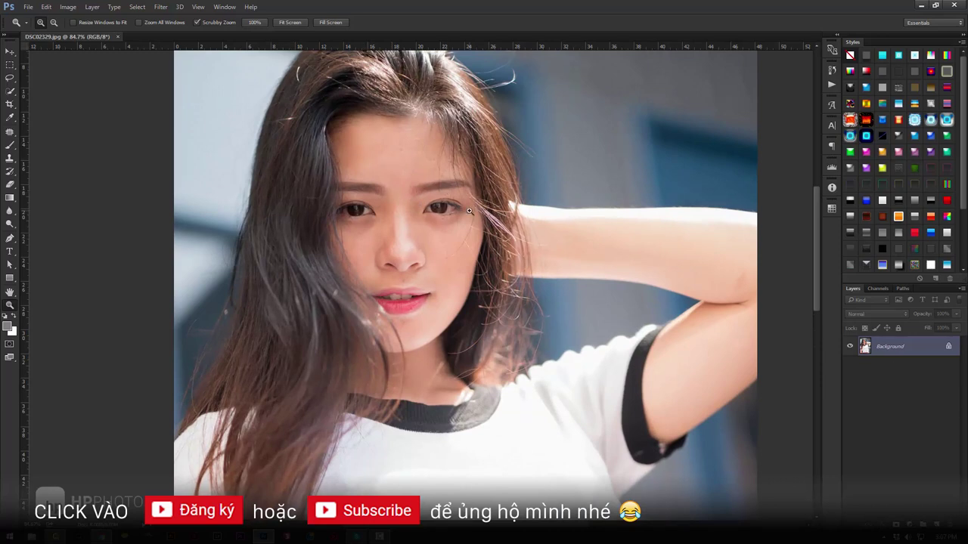
- Duplicate the Background layer from its context menu to create Background copy
right_click(858, 342)
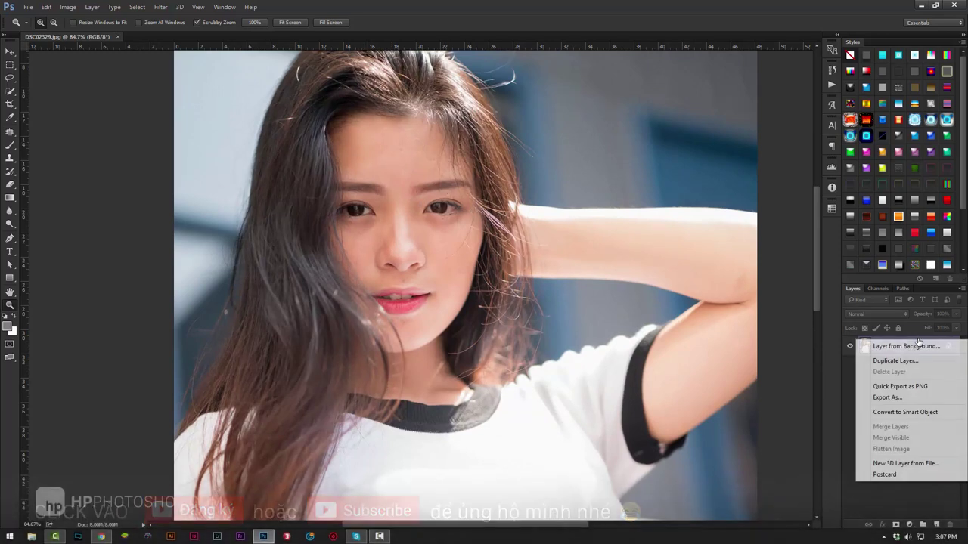
left_click(895, 361)
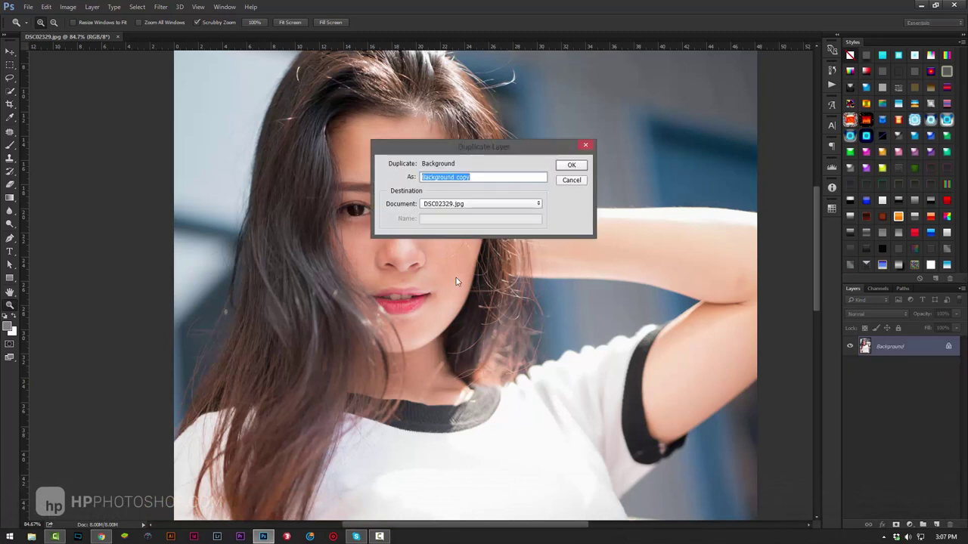
left_click(572, 177)
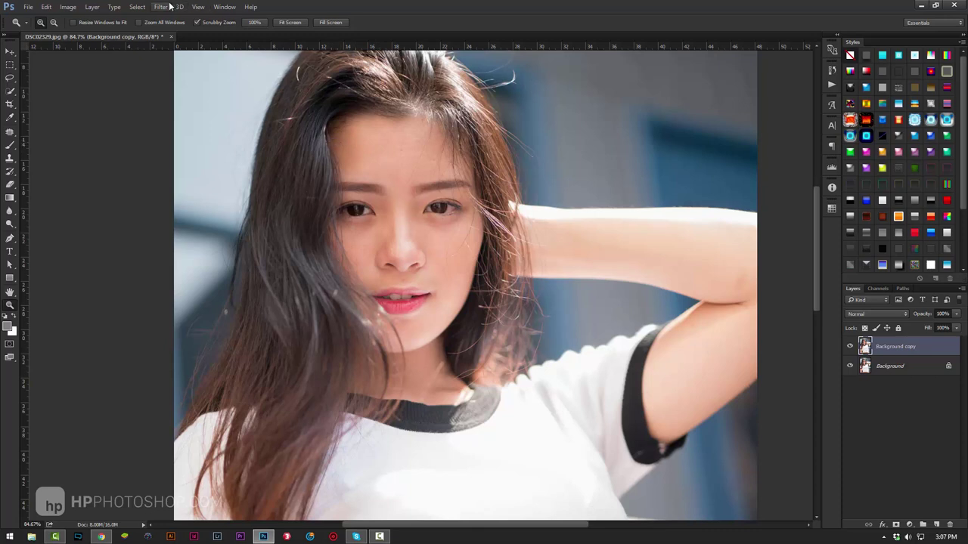
- Apply Reduce Noise at Strength 10 to Background copy, then reapply it once more
left_click(170, 7)
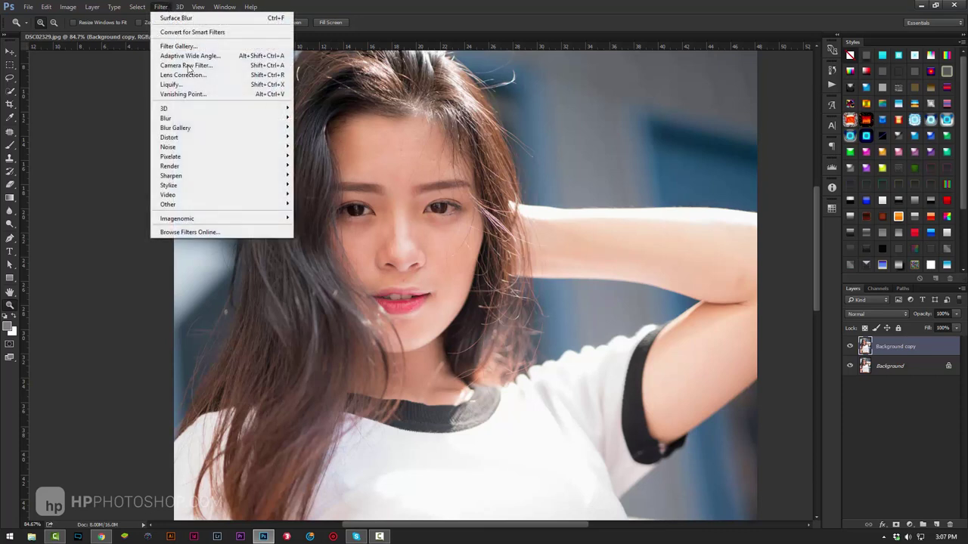
mouse_move(219, 146)
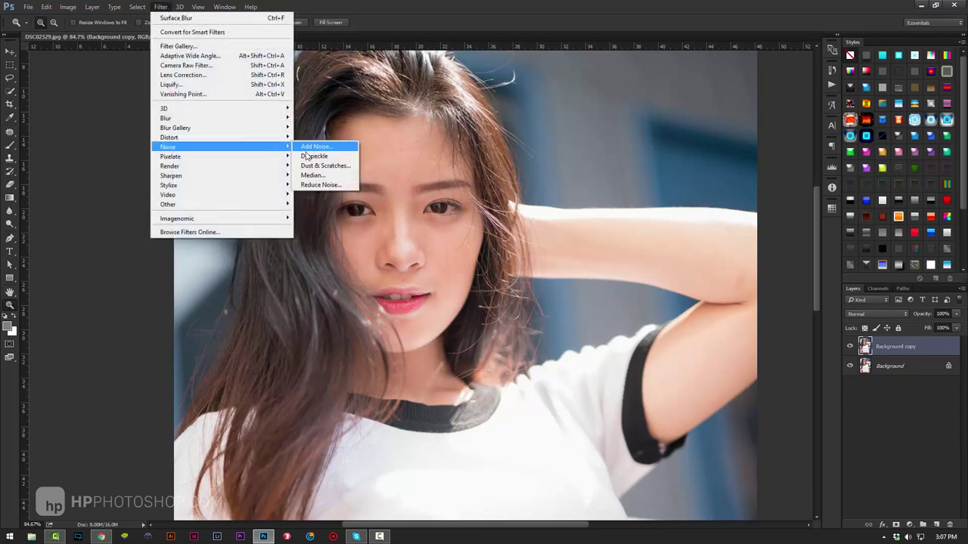
left_click(329, 186)
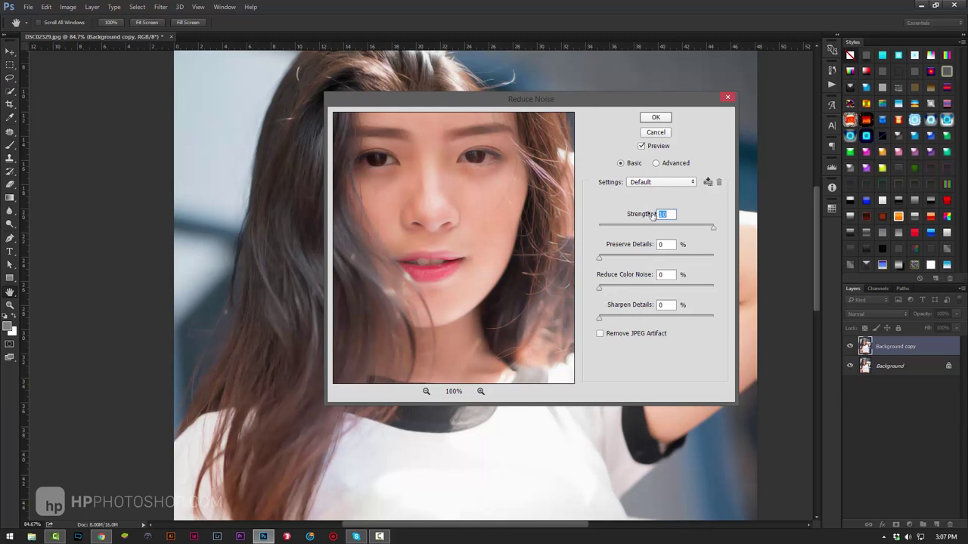
left_click(664, 118)
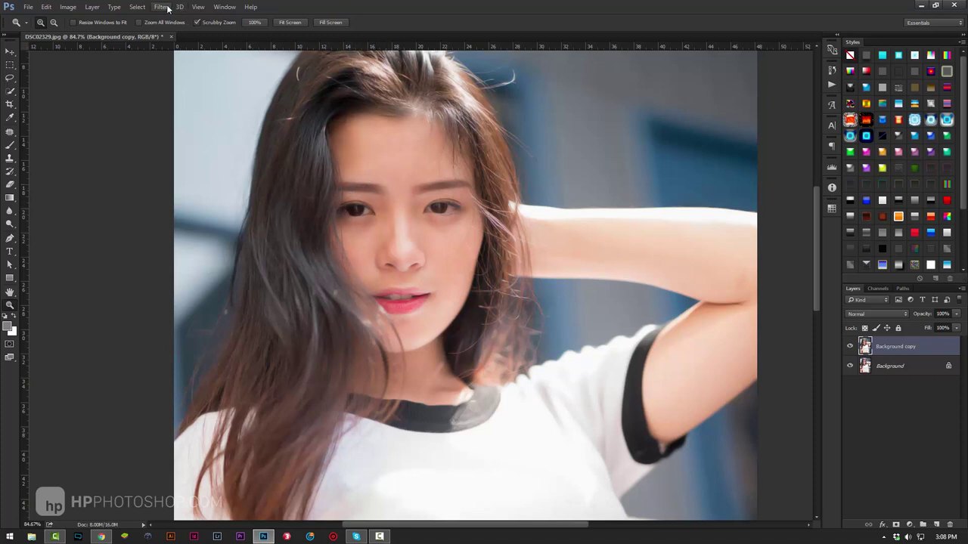
left_click(168, 8)
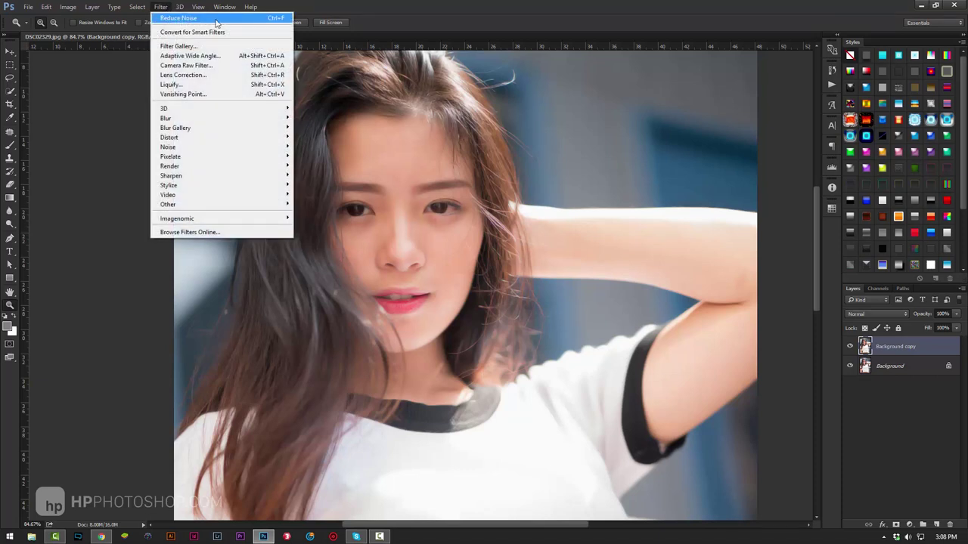
left_click(271, 20)
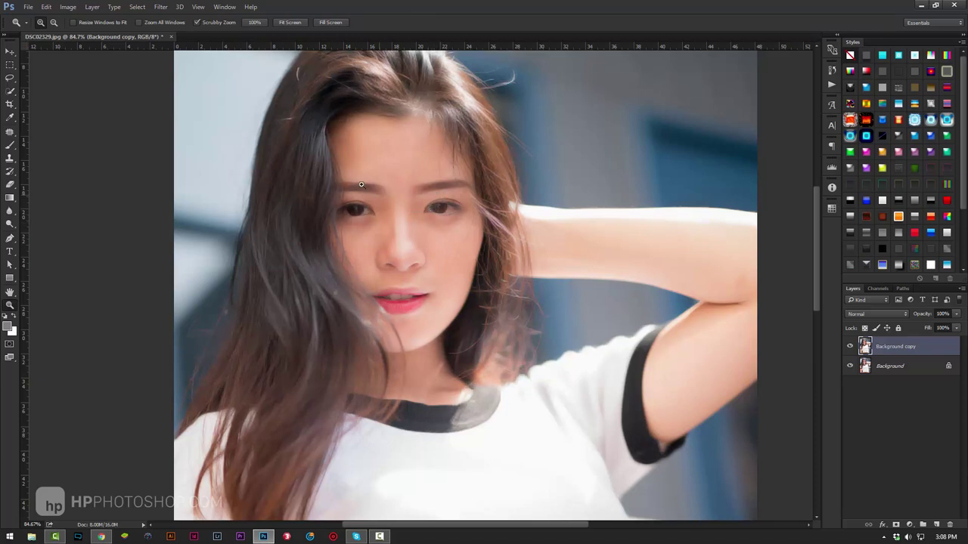
mouse_move(347, 310)
left_mouse_down()
mouse_move(447, 209)
mouse_move(469, 283)
left_mouse_up()
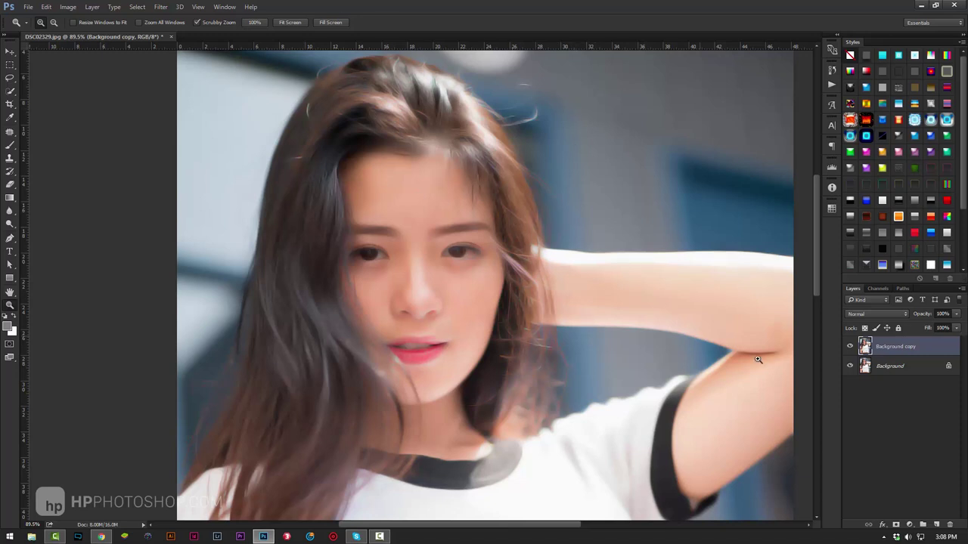
left_click(910, 524)
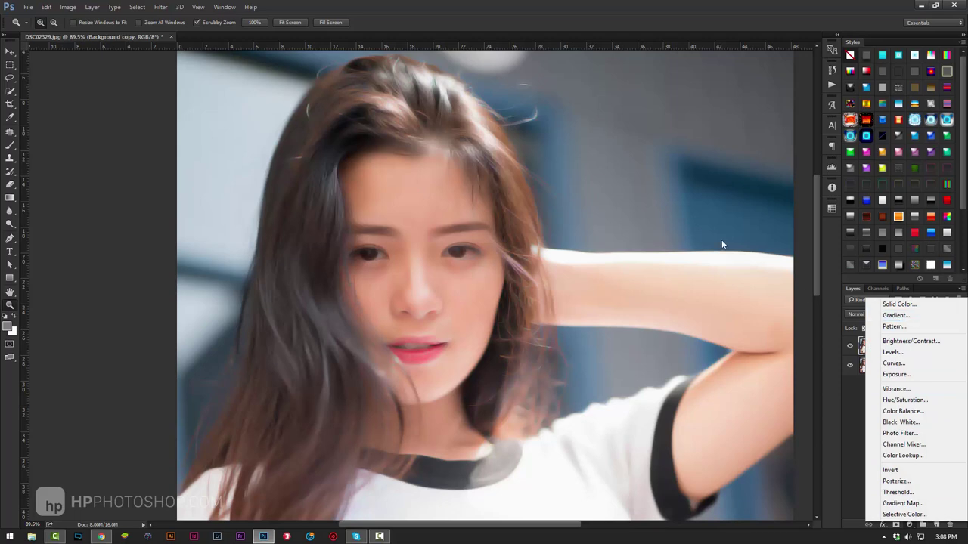
left_click(612, 9)
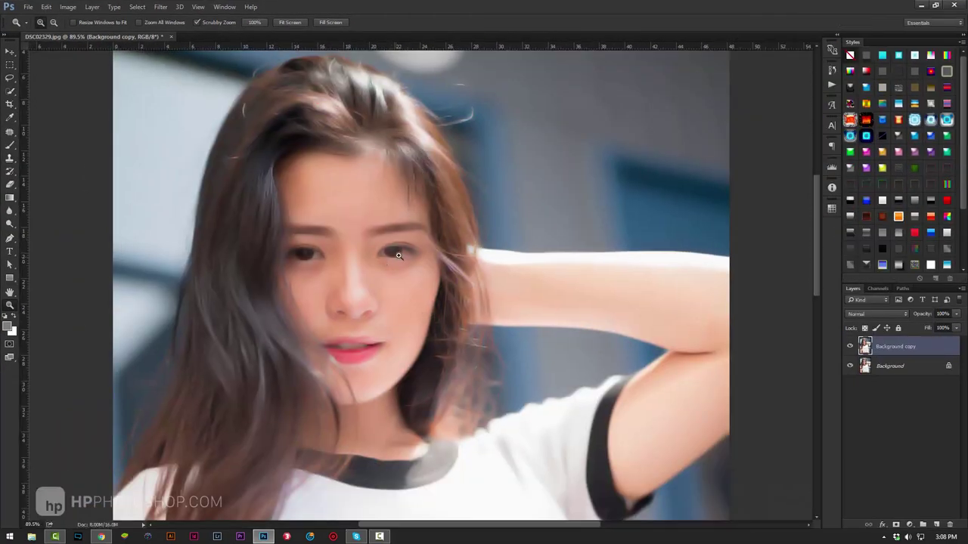
left_click_drag(392, 272, 334, 273)
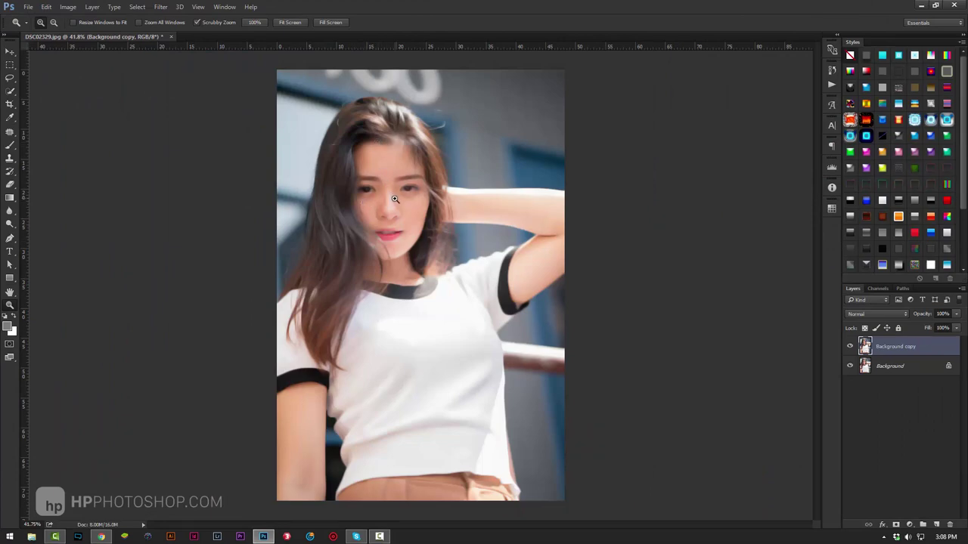
left_click_drag(405, 228, 488, 233)
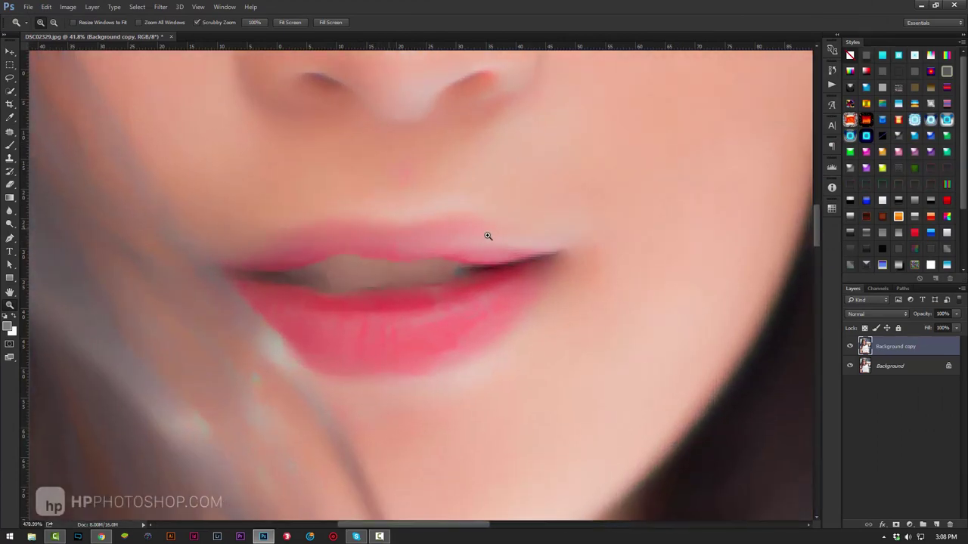
left_click(9, 77)
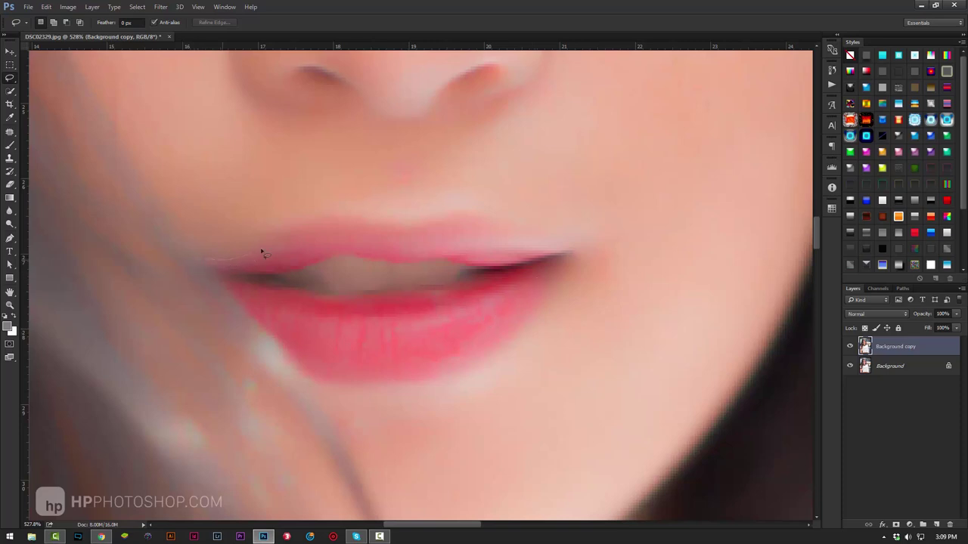
- Trace a closed lasso selection around both lips
left_click_drag(261, 252, 463, 224)
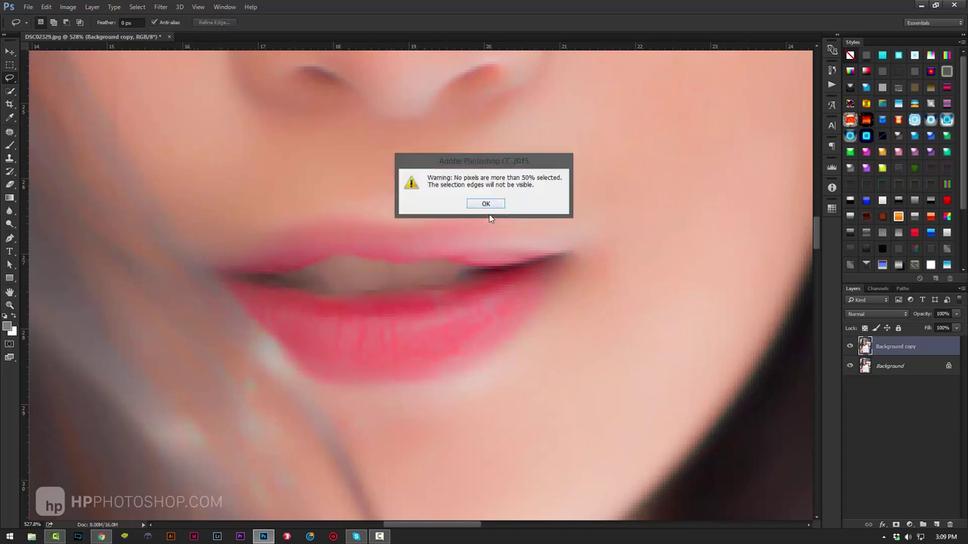
left_click(495, 205)
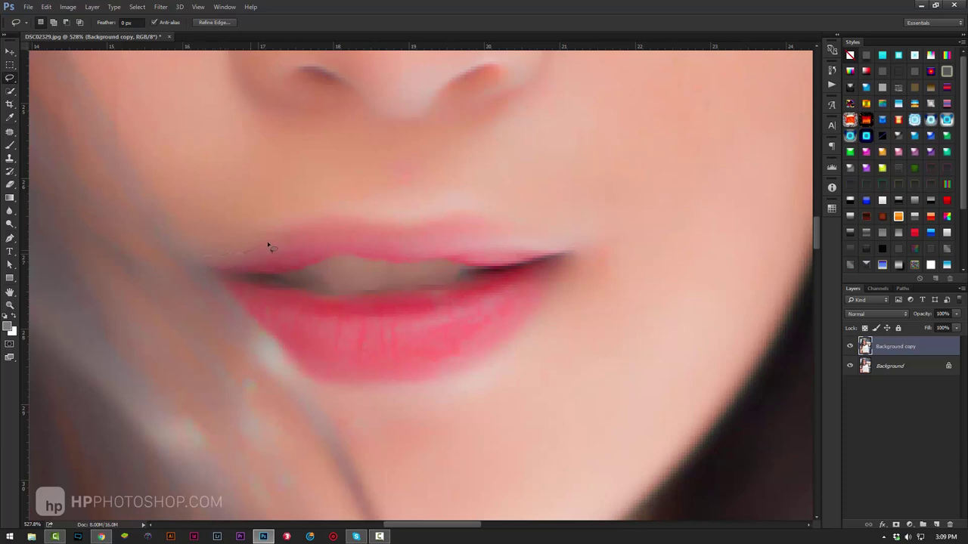
mouse_move(269, 246)
left_mouse_down()
mouse_move(335, 216)
mouse_move(389, 231)
mouse_move(461, 217)
mouse_move(572, 250)
mouse_move(546, 303)
mouse_move(499, 357)
mouse_move(384, 396)
mouse_move(283, 371)
mouse_move(205, 301)
left_mouse_up()
left_click_drag(194, 264, 195, 262)
- Feather the lip selection by 3 pixels
right_click(346, 245)
left_click(375, 276)
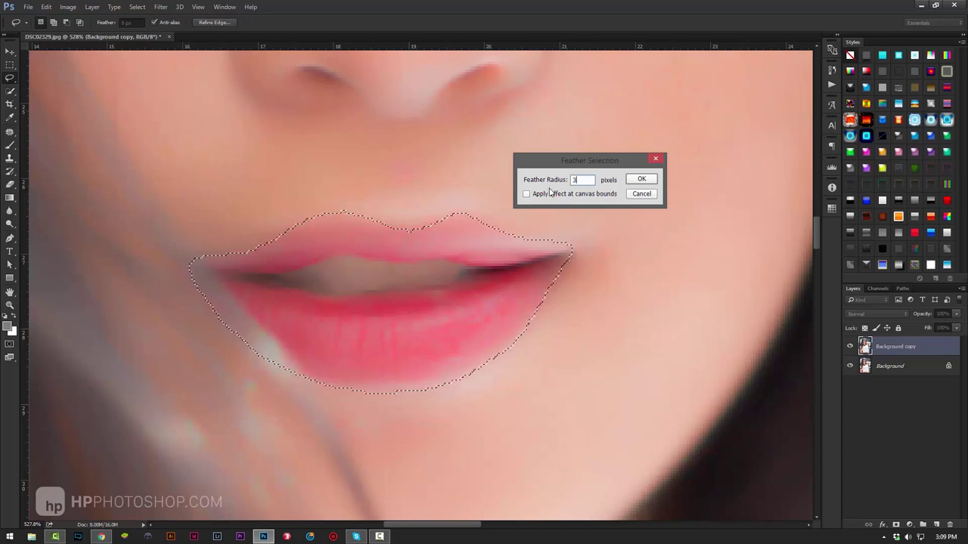
left_click(643, 180)
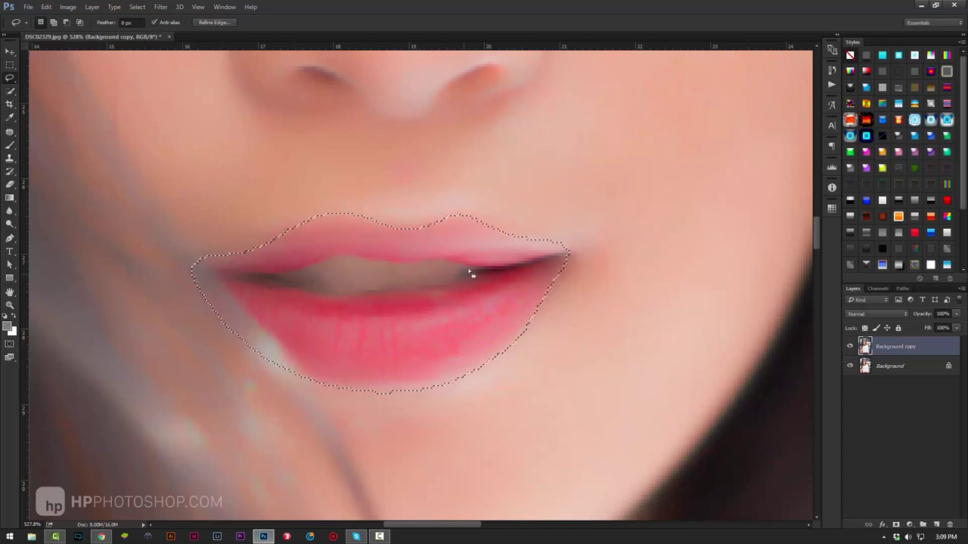
left_click(68, 7)
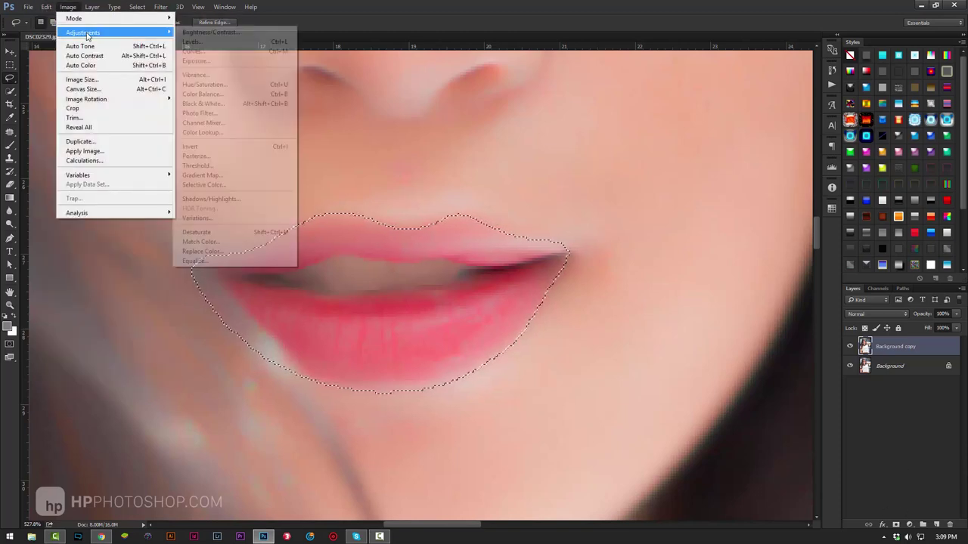
mouse_move(83, 33)
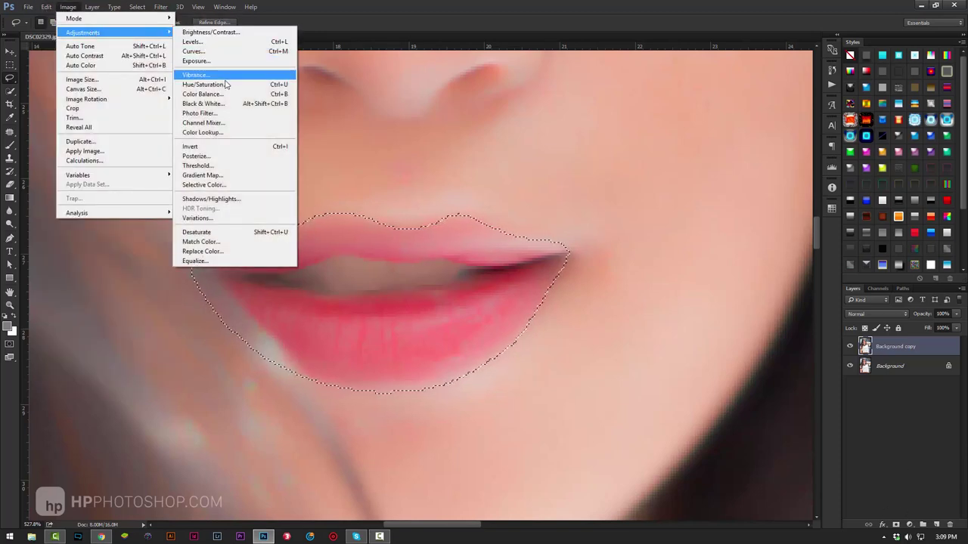
- Raise the lips' saturation with Hue/Saturation for a brighter red
left_click(224, 84)
left_click(472, 214)
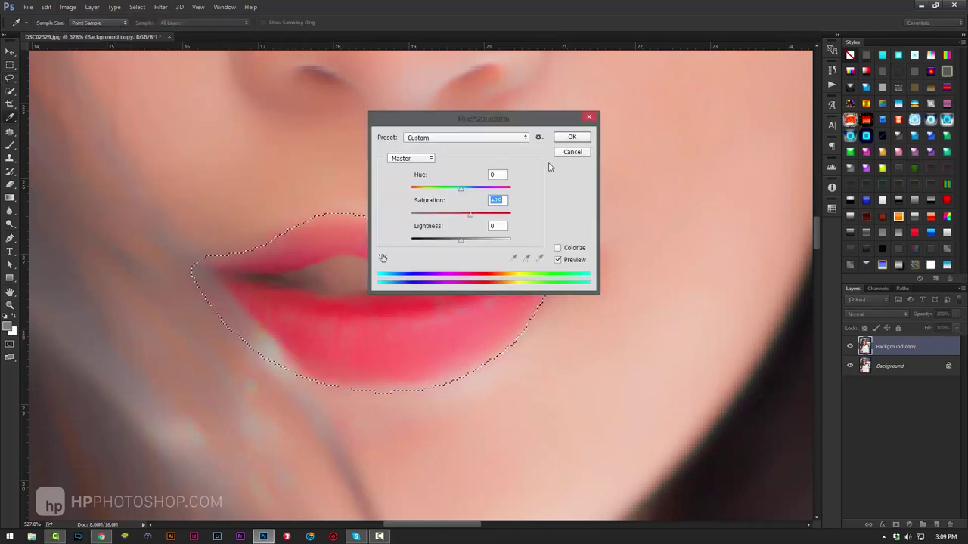
left_click(571, 137)
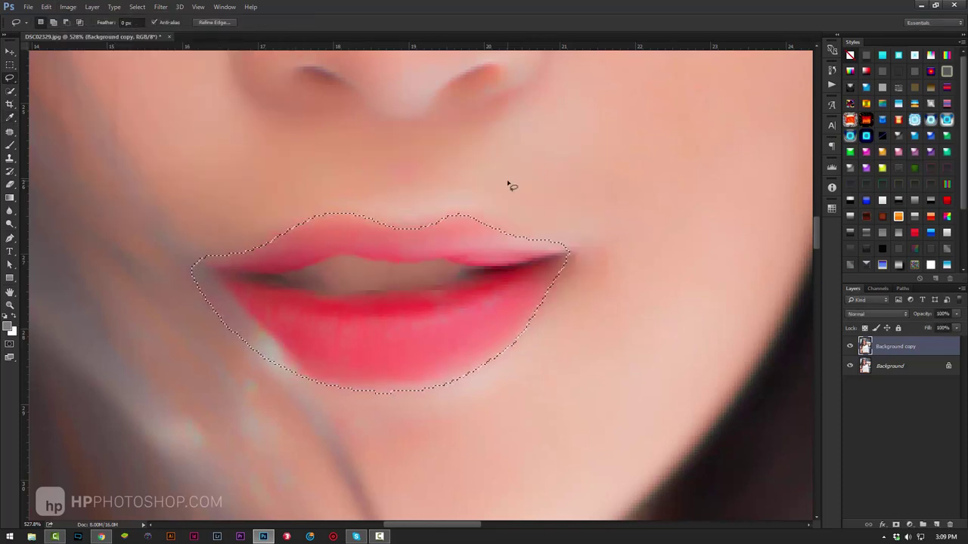
- Deselect the lips and fit the whole portrait on screen
right_click(397, 248)
left_click(418, 254)
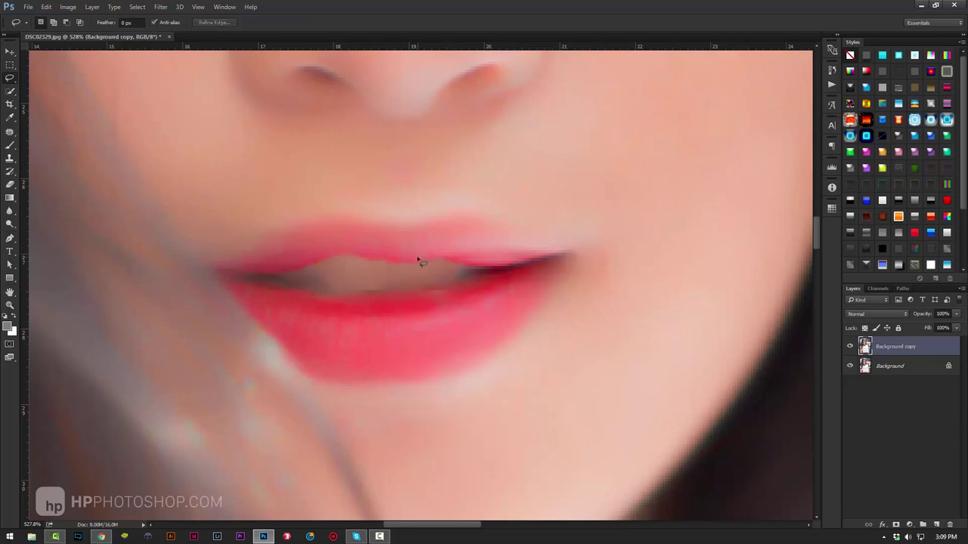
key("z")
key("ctrl+0")
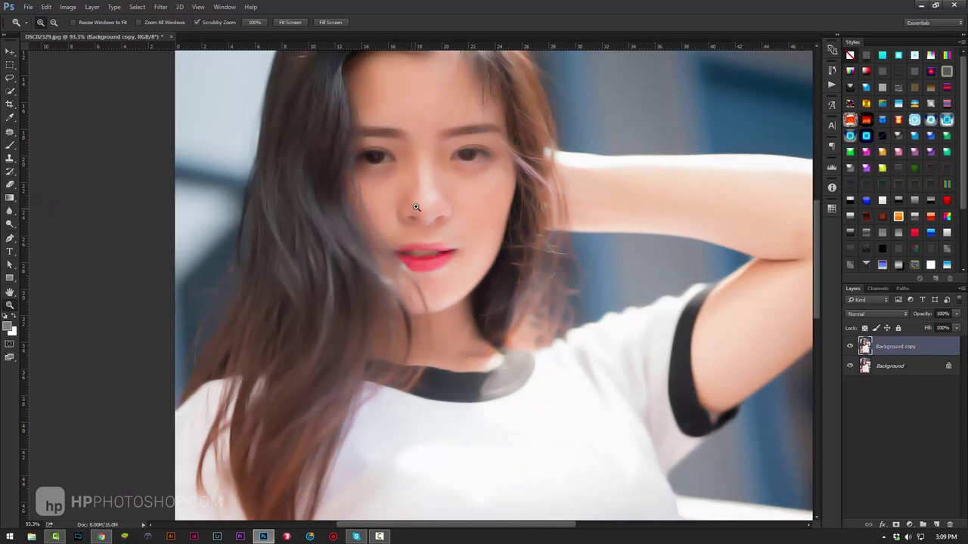
- Zoom into the face and lasso-select both eyes
left_click_drag(432, 161, 473, 177)
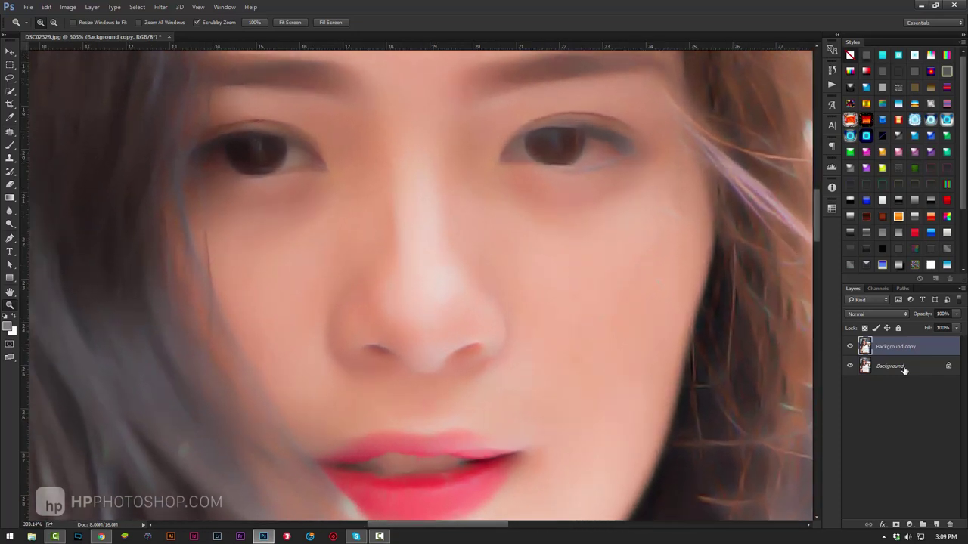
key("alt+bracketleft")
right_click(10, 78)
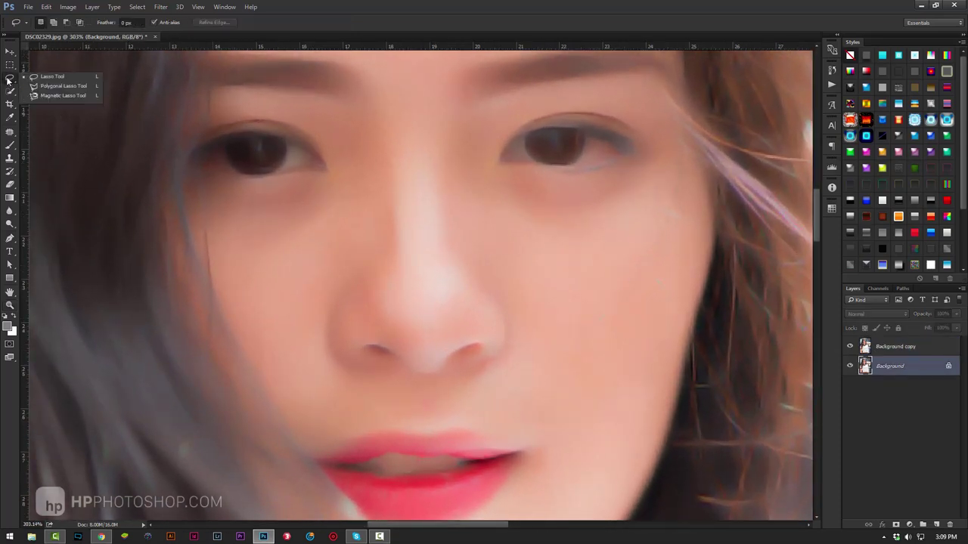
left_click(56, 81)
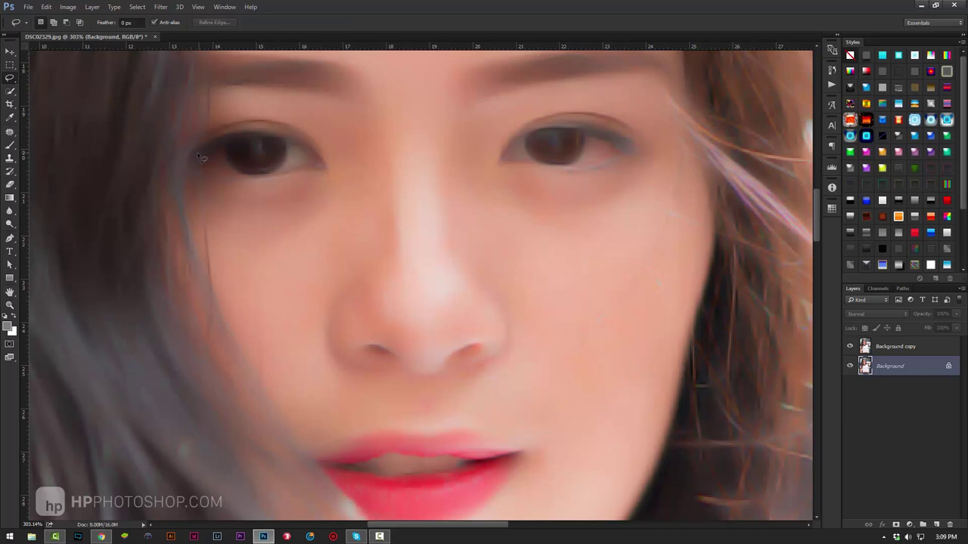
left_click_drag(198, 155, 257, 135)
left_click_drag(195, 157, 197, 156)
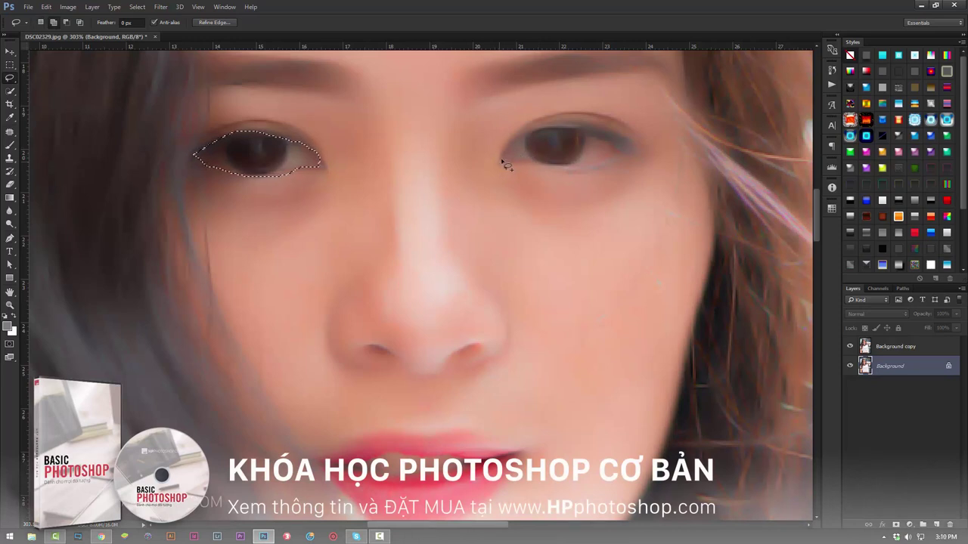
left_click_drag(525, 138, 567, 130)
left_click_drag(626, 147, 495, 165)
- Feather the eye selection, copy it to Layer 1, and move Layer 1 to the top
right_click(575, 145)
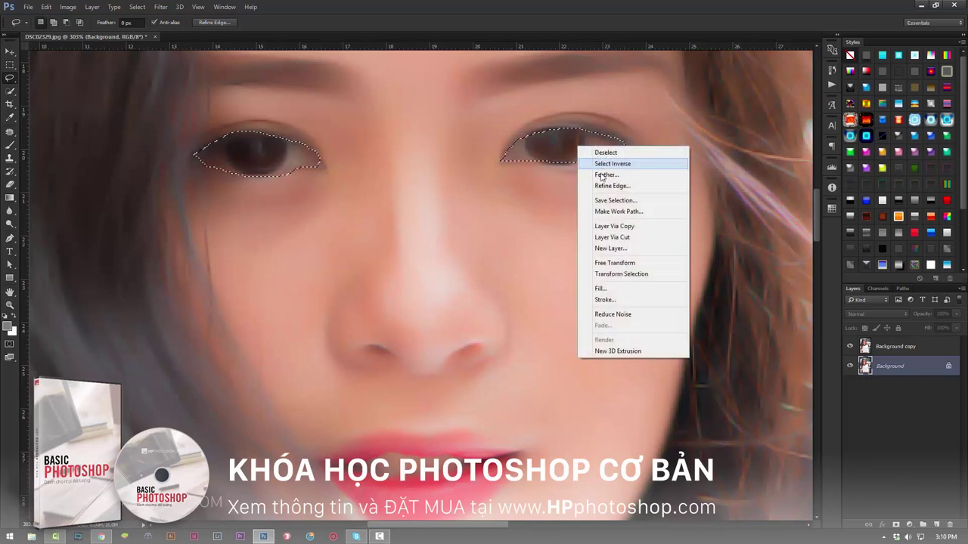
left_click(601, 175)
key("Return")
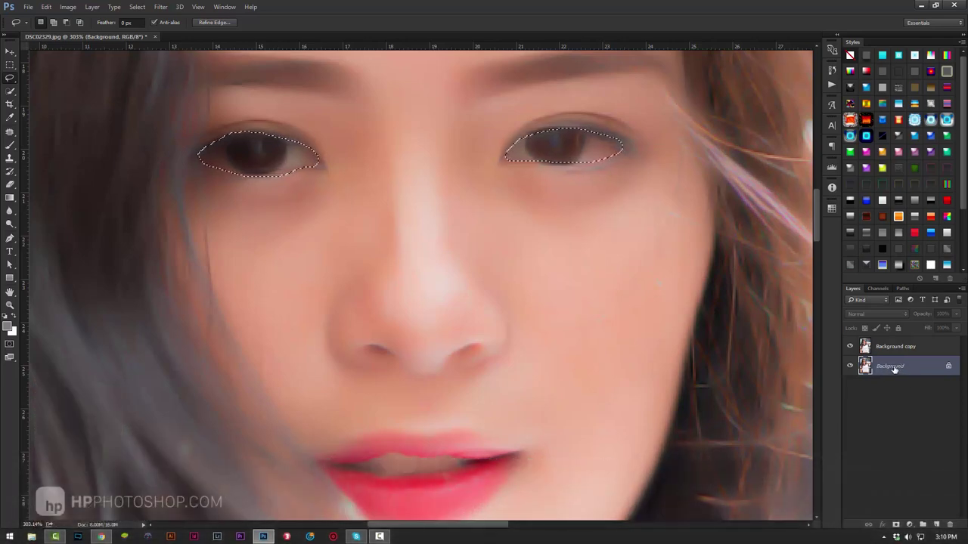
key("ctrl+j")
left_click_drag(894, 368, 896, 340)
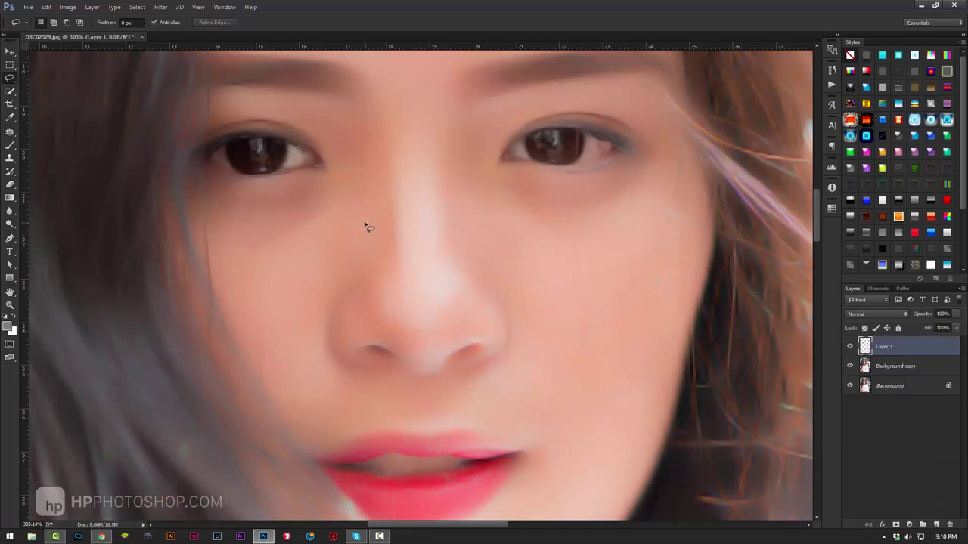
- Set Layer 1's opacity to 36% and frame the face in view
key("z")
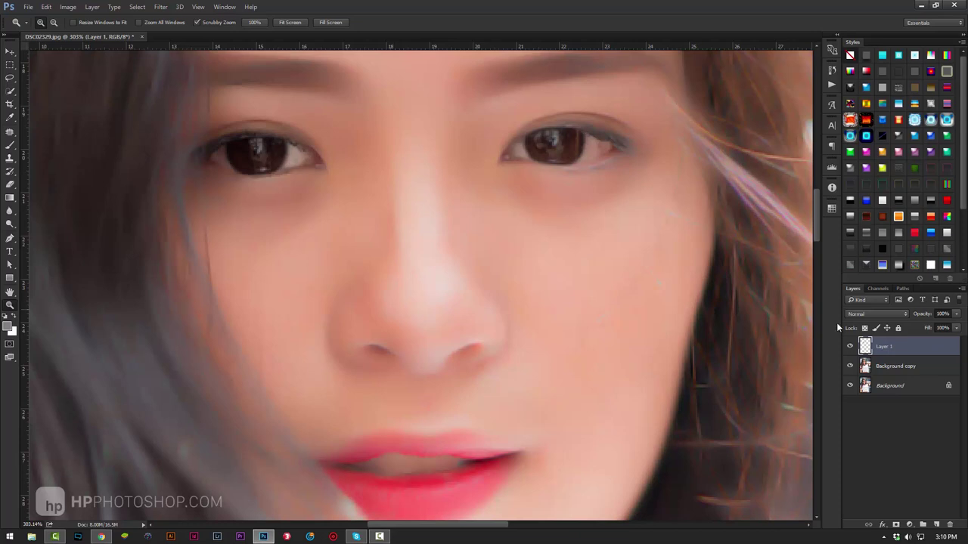
left_click_drag(927, 319, 897, 318)
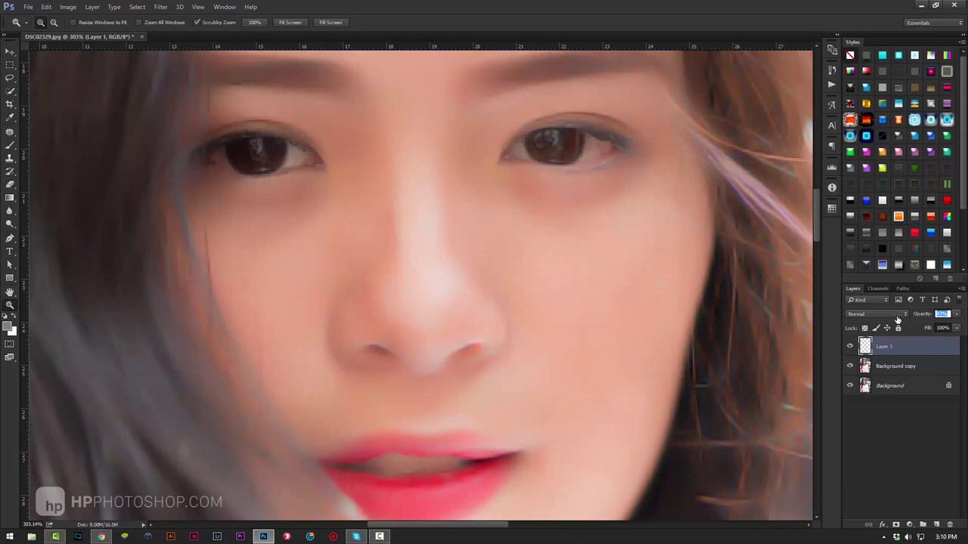
key("Return")
mouse_move(373, 197)
left_mouse_down()
mouse_move(362, 198)
mouse_move(408, 172)
mouse_move(361, 179)
mouse_move(406, 174)
mouse_move(398, 236)
left_mouse_up()
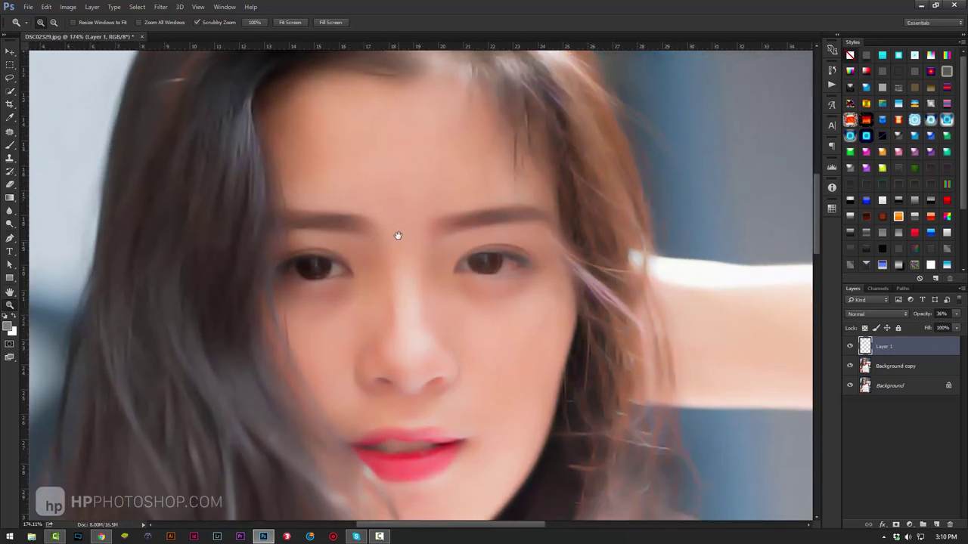
left_click_drag(408, 324, 411, 280)
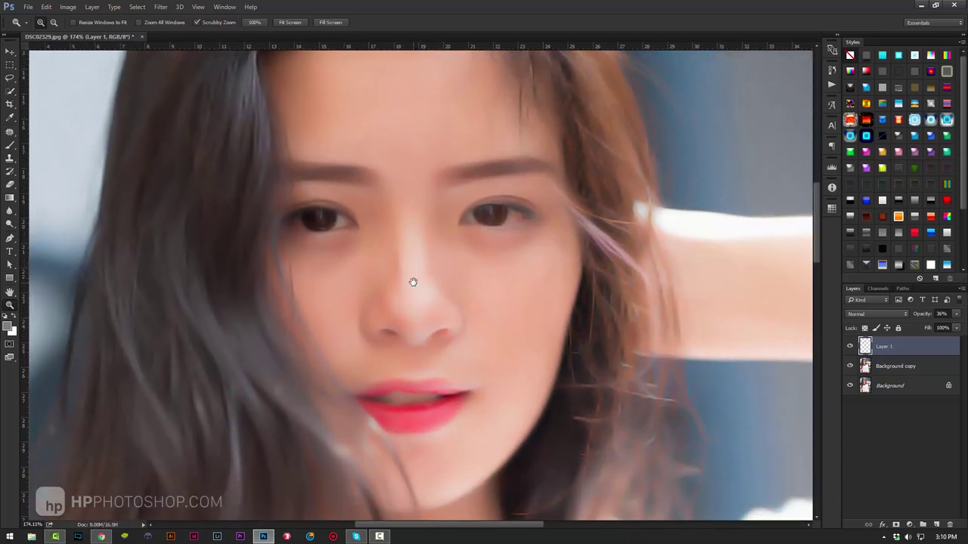
left_click(911, 524)
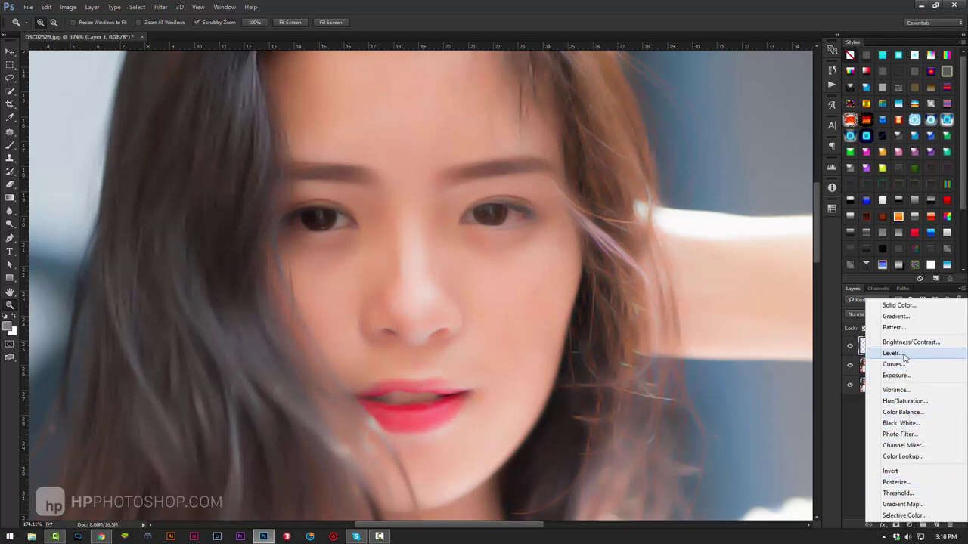
- Add a Levels adjustment layer with the midtone slider nudged to lighten slightly
left_click(904, 353)
left_click_drag(742, 198, 732, 199)
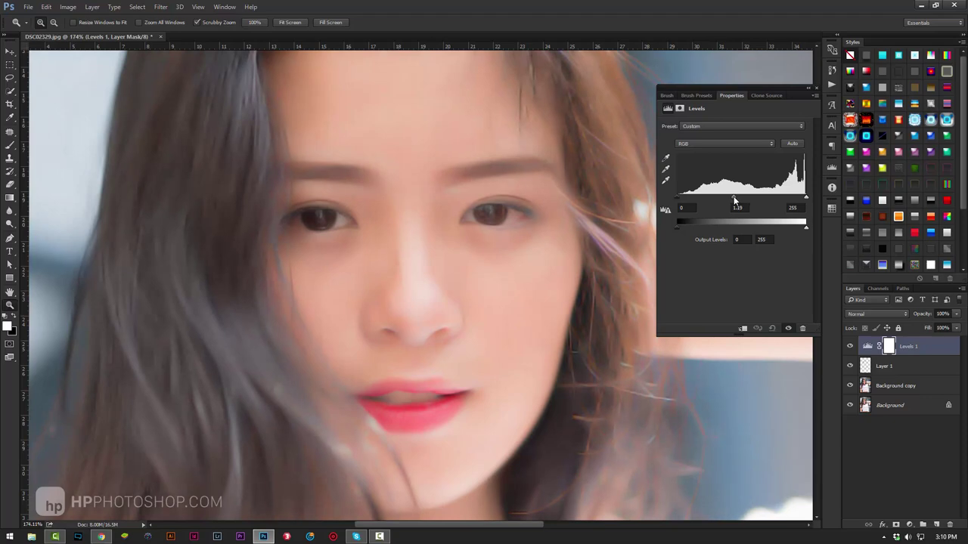
left_click(815, 89)
left_click_drag(455, 243, 443, 253)
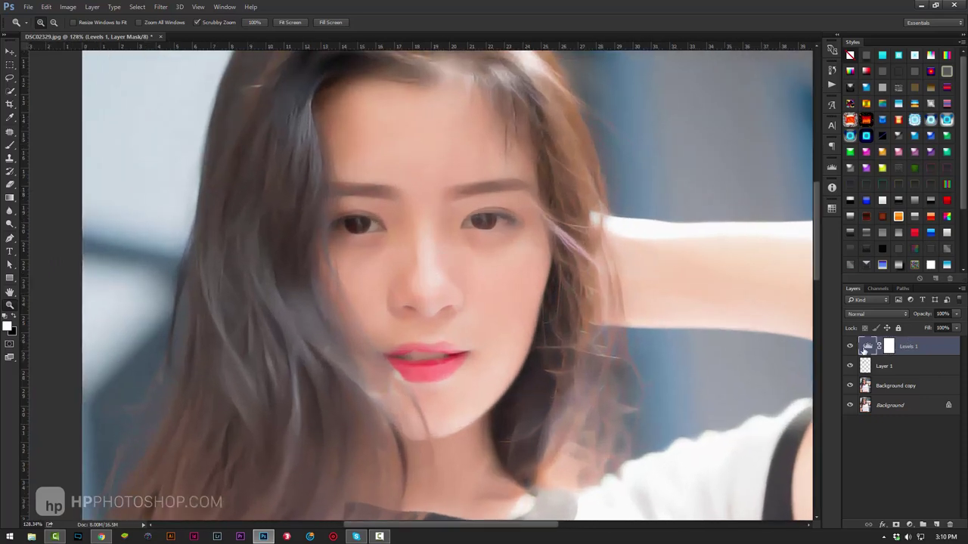
double_click(867, 347)
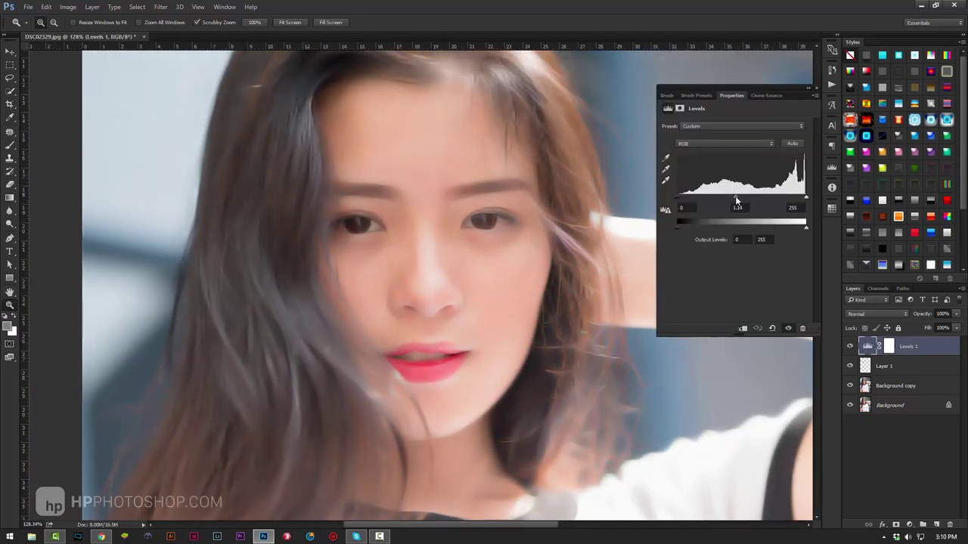
left_click(815, 88)
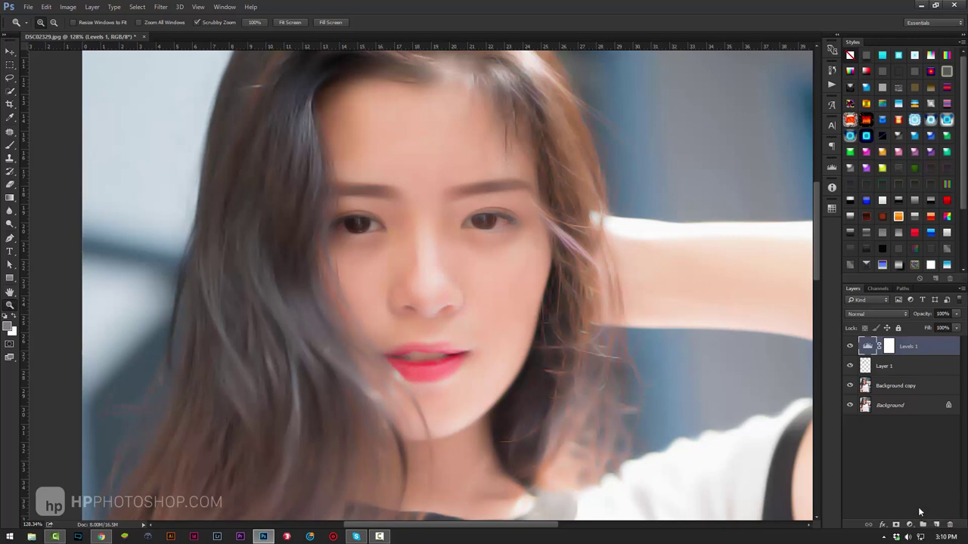
- Create Layer 2 and fill it with 50% Gray
key("ctrl+shift+n")
key("Return")
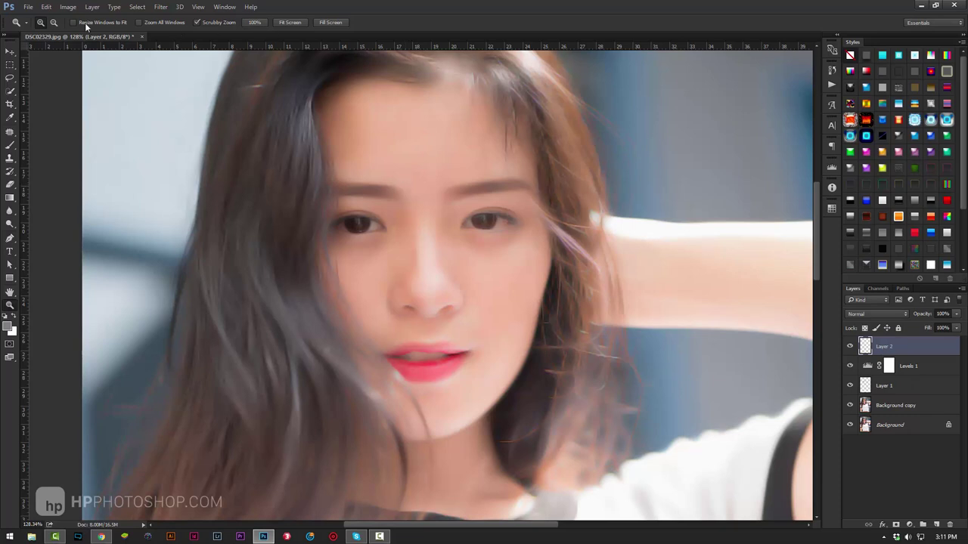
left_click(46, 7)
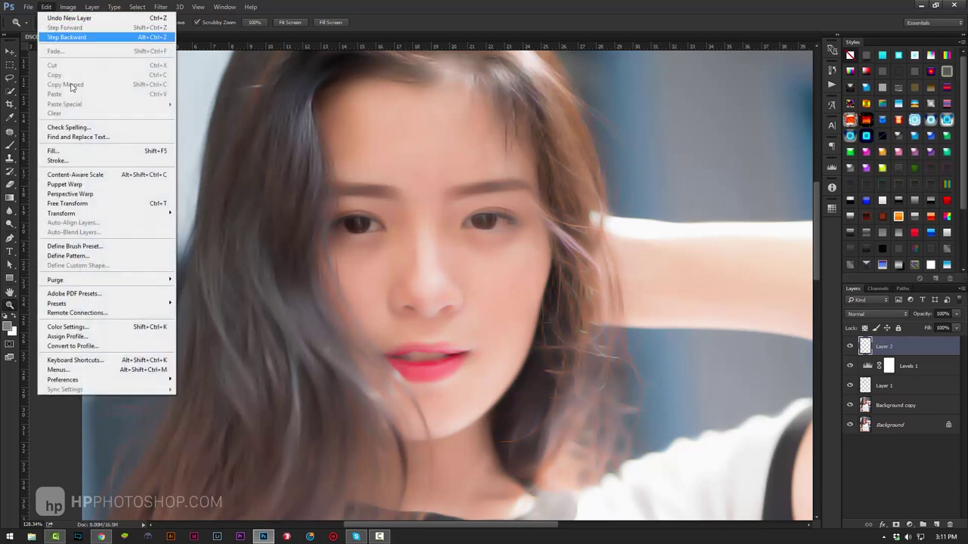
left_click(144, 156)
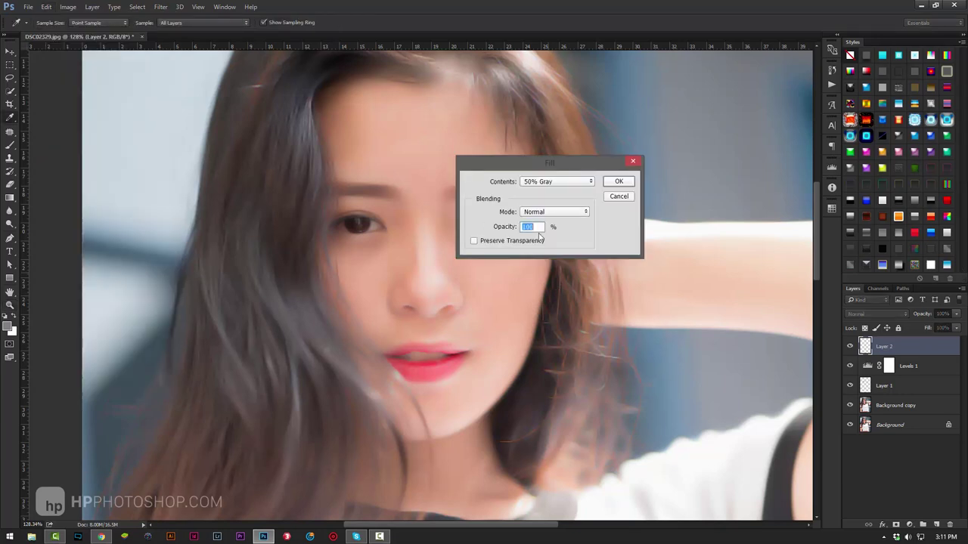
left_click(556, 182)
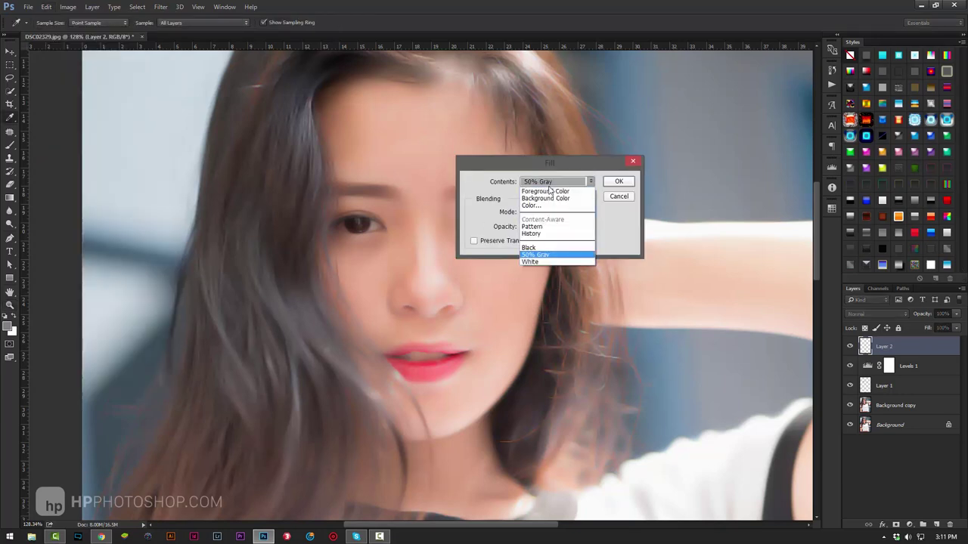
left_click(543, 256)
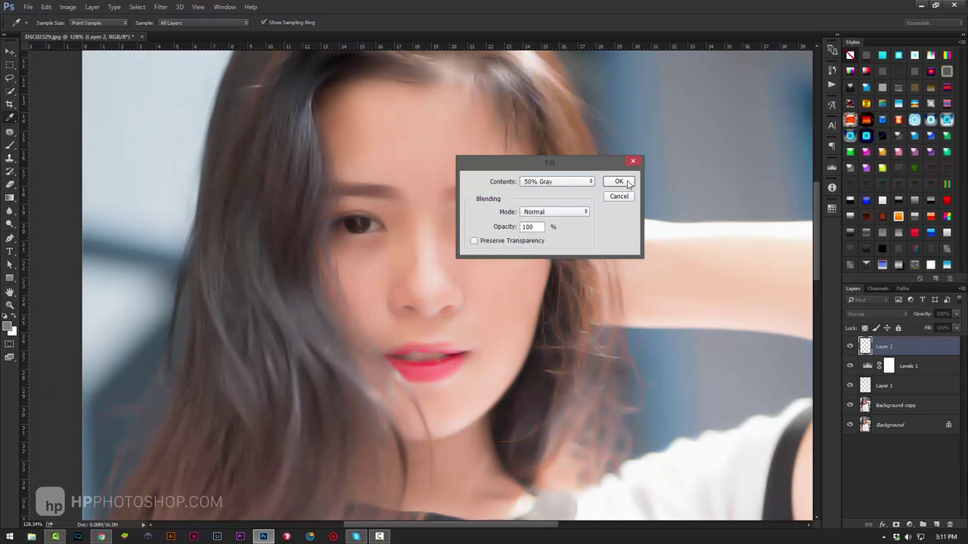
left_click(618, 182)
- Set Layer 2's blend mode to Soft Light and zoom in on the face
key("z")
key("ctrl+0")
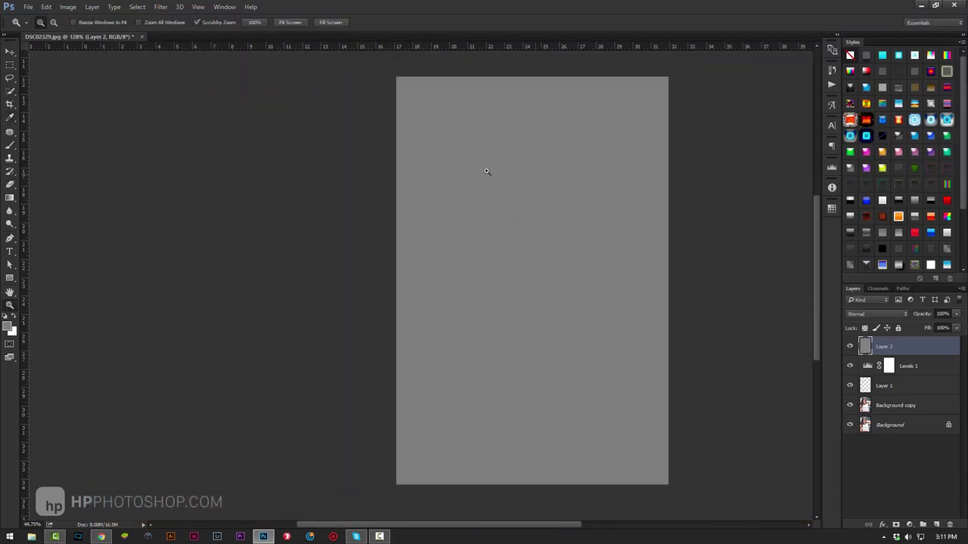
left_click(877, 314)
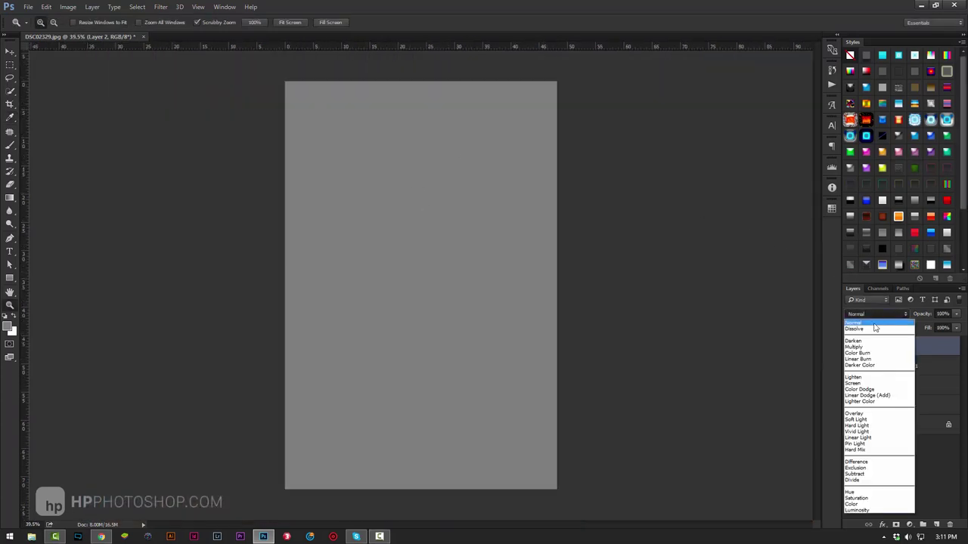
left_click(862, 420)
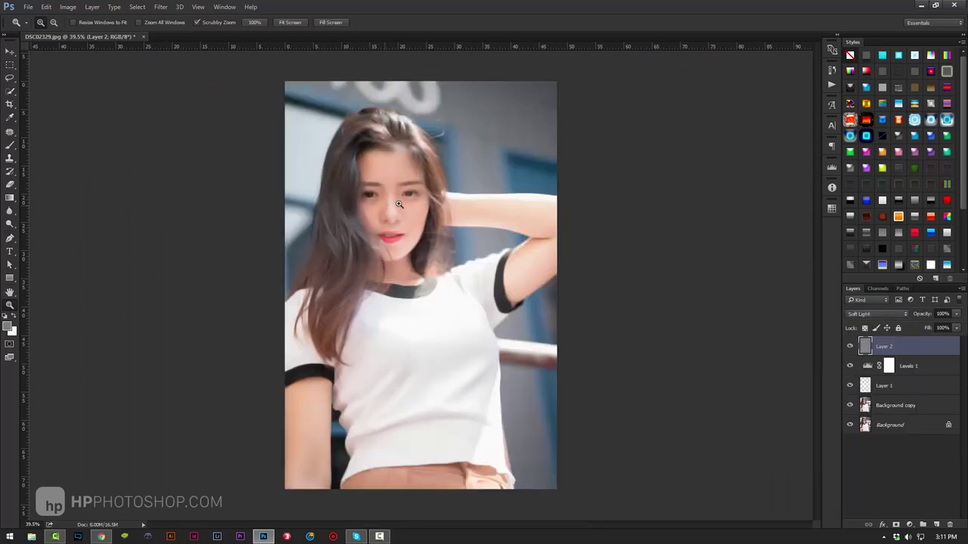
mouse_move(393, 213)
left_mouse_down()
mouse_move(458, 204)
mouse_move(443, 201)
left_mouse_up()
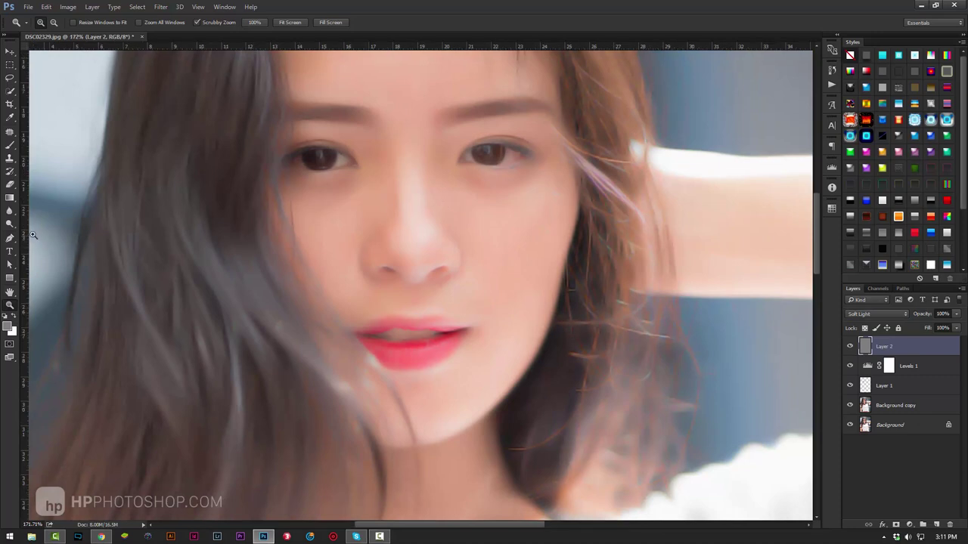
- Dodge highlights on Layer 2 (Midtones, 59% exposure) around the lips, then pan toward the eyes
left_click(10, 225)
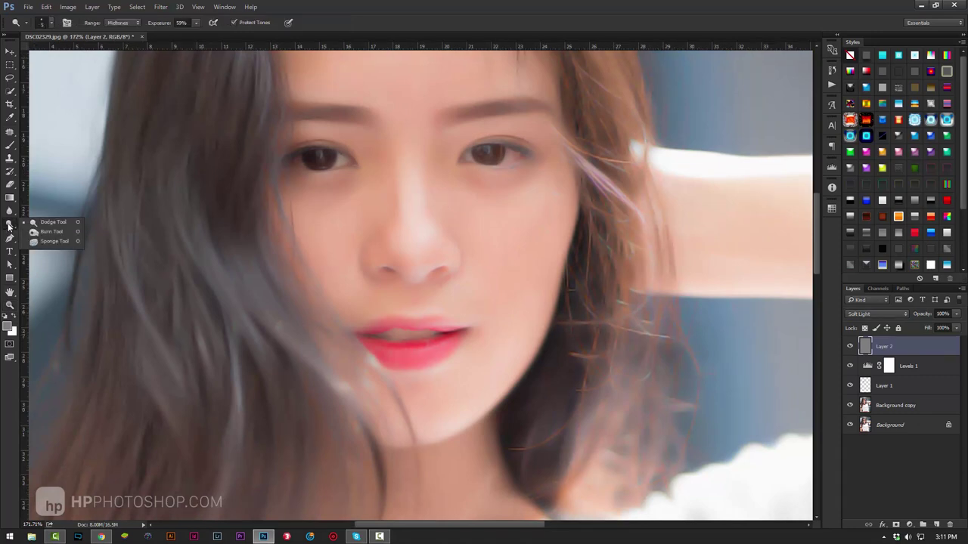
left_click(53, 225)
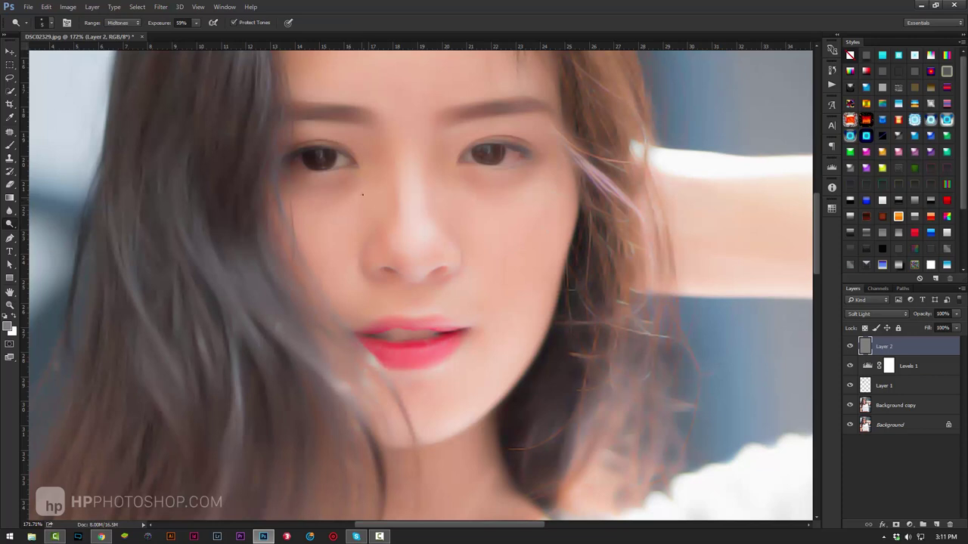
right_click(405, 180)
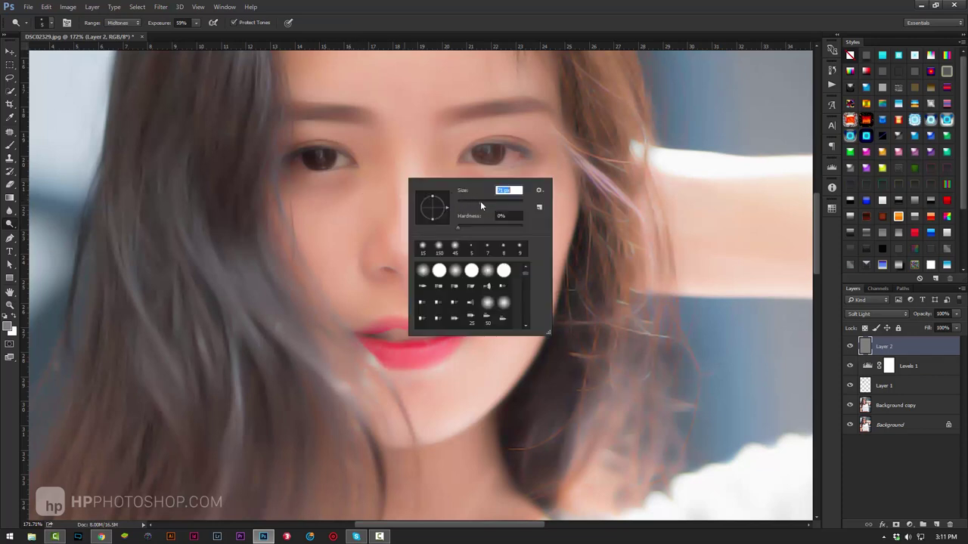
left_click(474, 12)
right_click(408, 208)
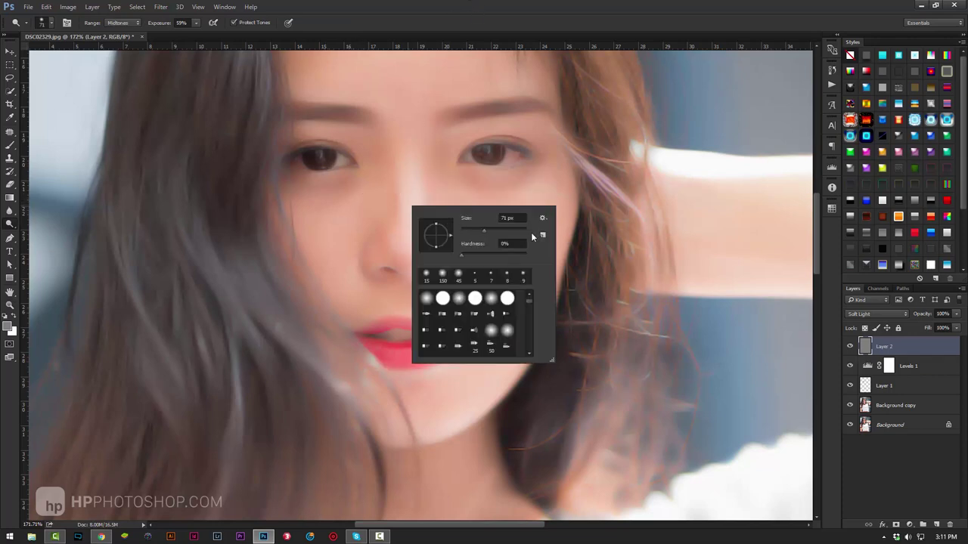
left_click(469, 5)
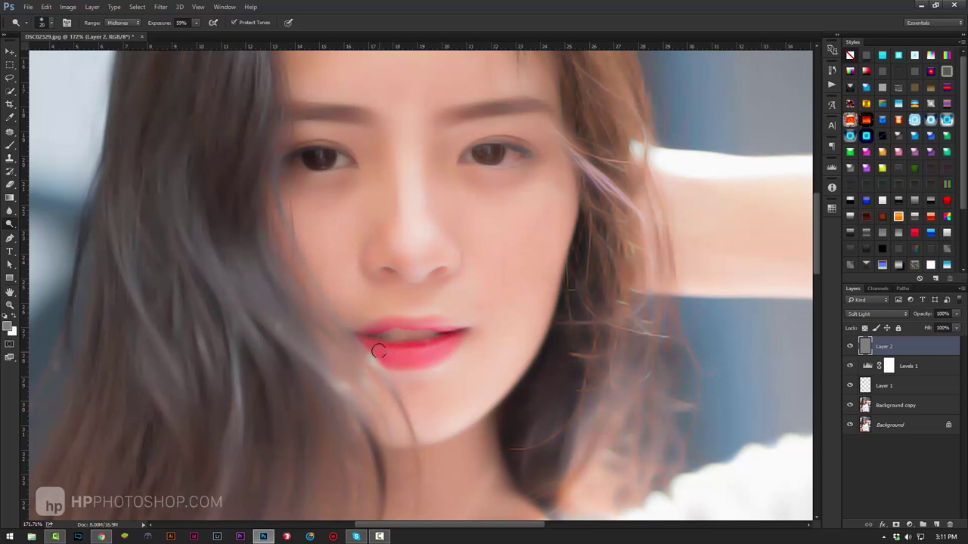
mouse_move(435, 347)
left_mouse_down()
mouse_move(378, 353)
mouse_move(439, 348)
left_mouse_up()
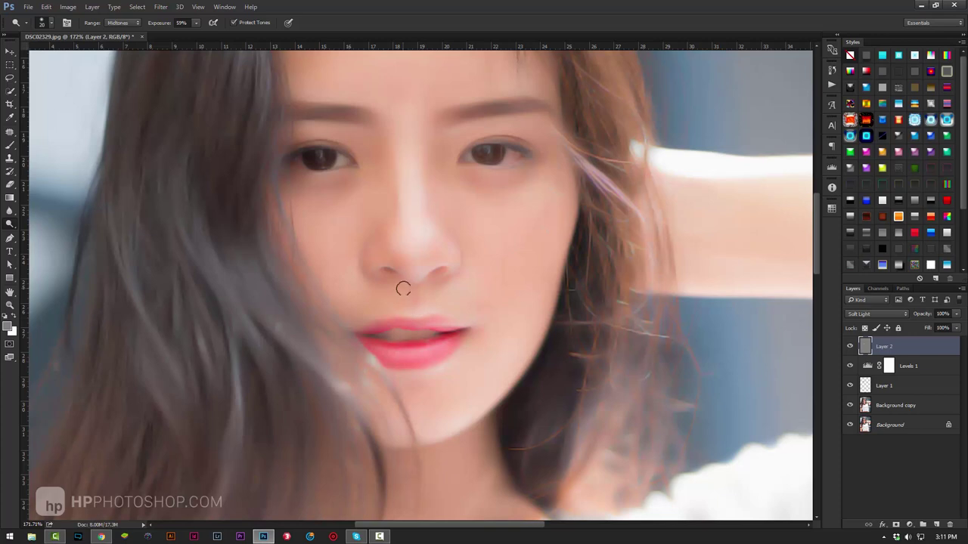
left_click_drag(438, 199, 459, 266)
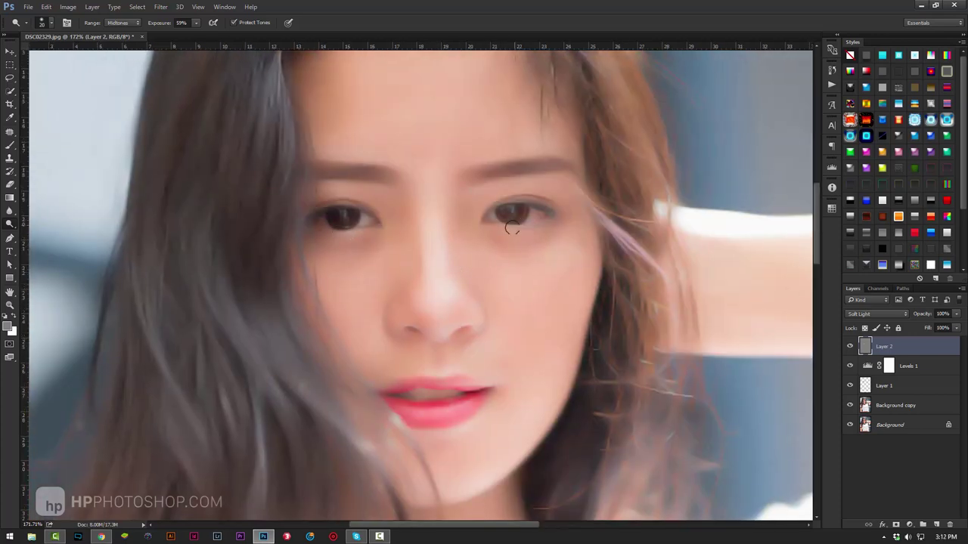
- Zoom in on the left eye and dodge its iris around the pupil
key("z")
left_click_drag(344, 215, 410, 203)
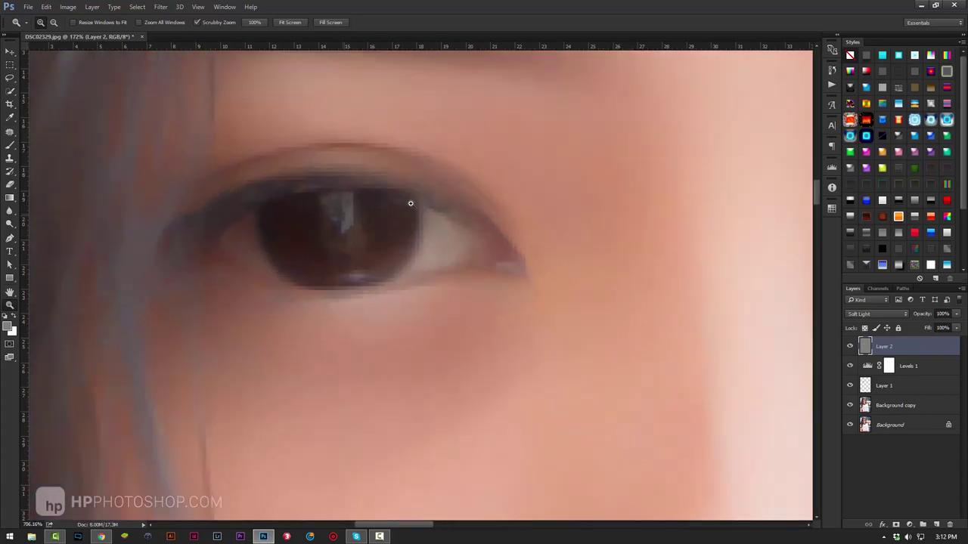
left_click(370, 205)
left_click(9, 224)
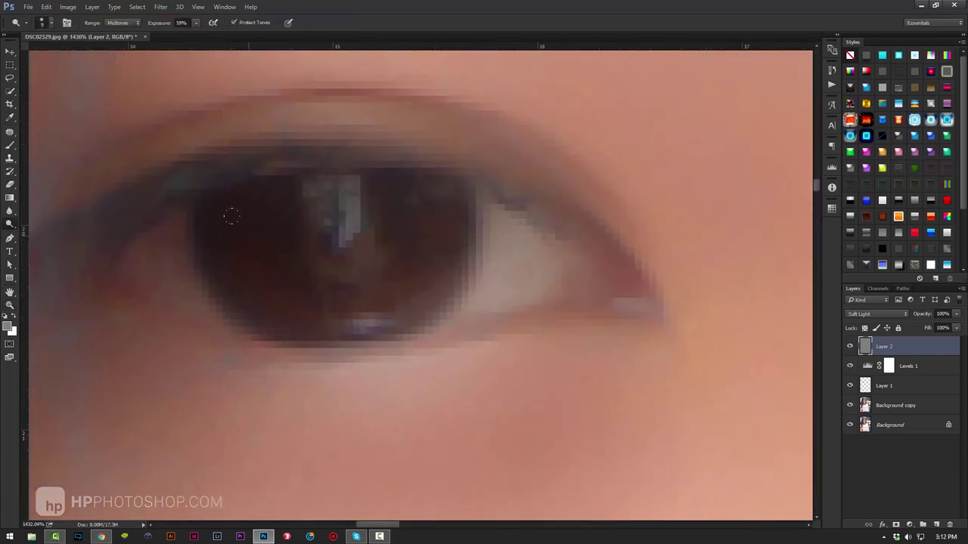
mouse_move(229, 199)
left_mouse_down()
mouse_move(255, 276)
mouse_move(396, 255)
mouse_move(401, 197)
mouse_move(269, 277)
mouse_move(216, 205)
mouse_move(406, 211)
mouse_move(315, 290)
mouse_move(241, 238)
left_mouse_up()
mouse_move(324, 252)
left_mouse_down()
mouse_move(356, 283)
mouse_move(335, 282)
mouse_move(386, 252)
mouse_move(364, 266)
left_mouse_up()
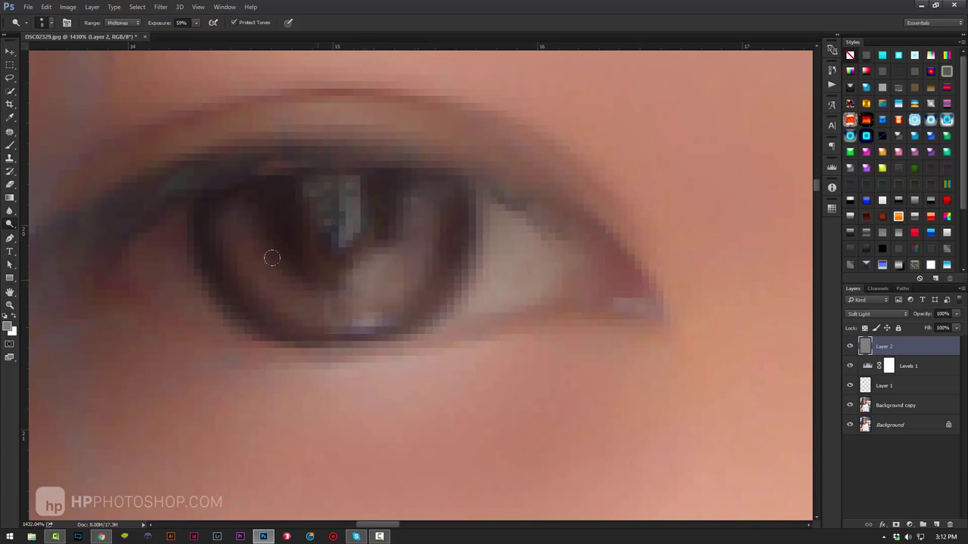
left_click_drag(271, 258, 254, 237)
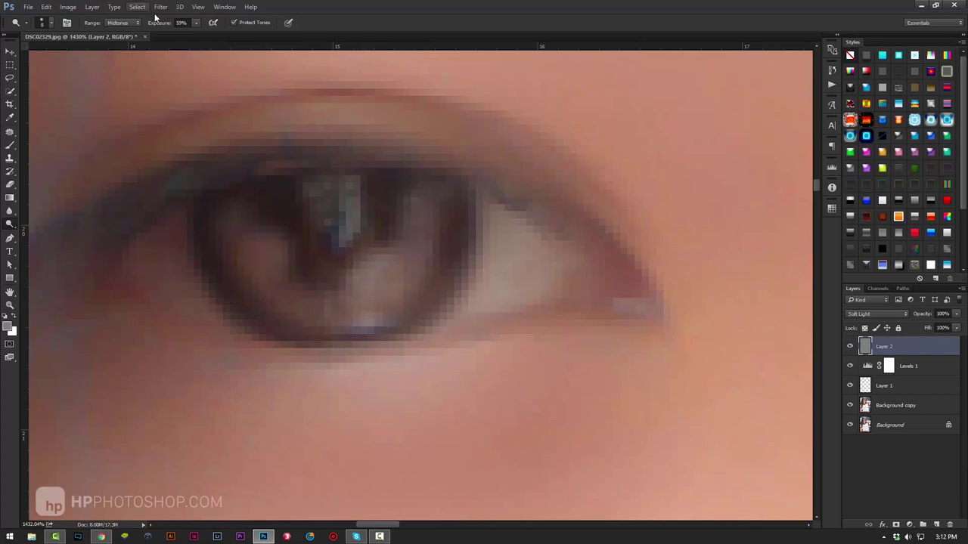
- Raise Dodge exposure to 75% and brush bright highlights across both irises
left_click_drag(155, 22, 170, 25)
mouse_move(320, 195)
left_mouse_down()
mouse_move(344, 215)
mouse_move(317, 201)
mouse_move(378, 346)
mouse_move(616, 378)
mouse_move(362, 366)
mouse_move(594, 346)
left_mouse_up()
mouse_move(434, 245)
left_mouse_down()
mouse_move(461, 272)
mouse_move(443, 252)
left_mouse_up()
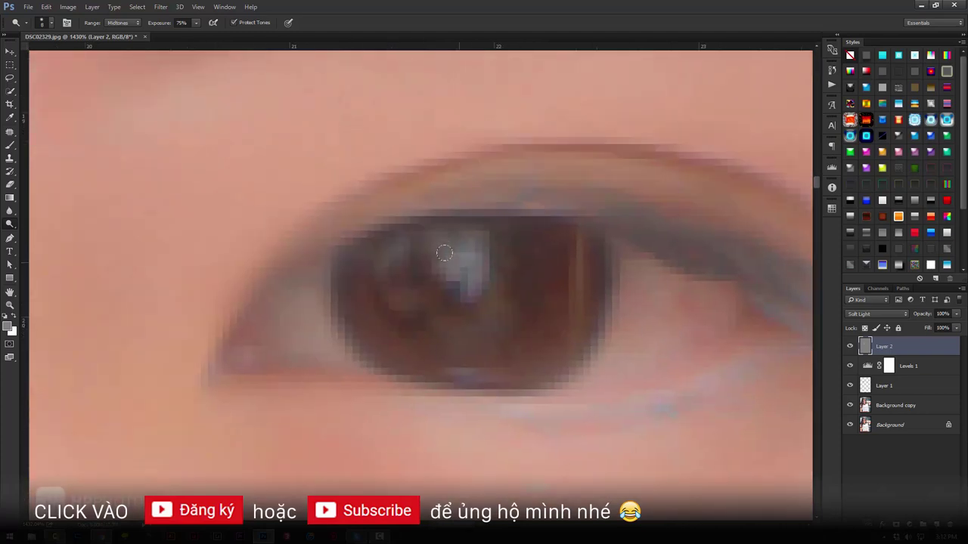
mouse_move(389, 295)
left_mouse_down()
mouse_move(536, 242)
mouse_move(376, 280)
mouse_move(452, 322)
mouse_move(438, 318)
mouse_move(454, 340)
mouse_move(518, 319)
left_mouse_up()
left_click_drag(396, 277, 389, 280)
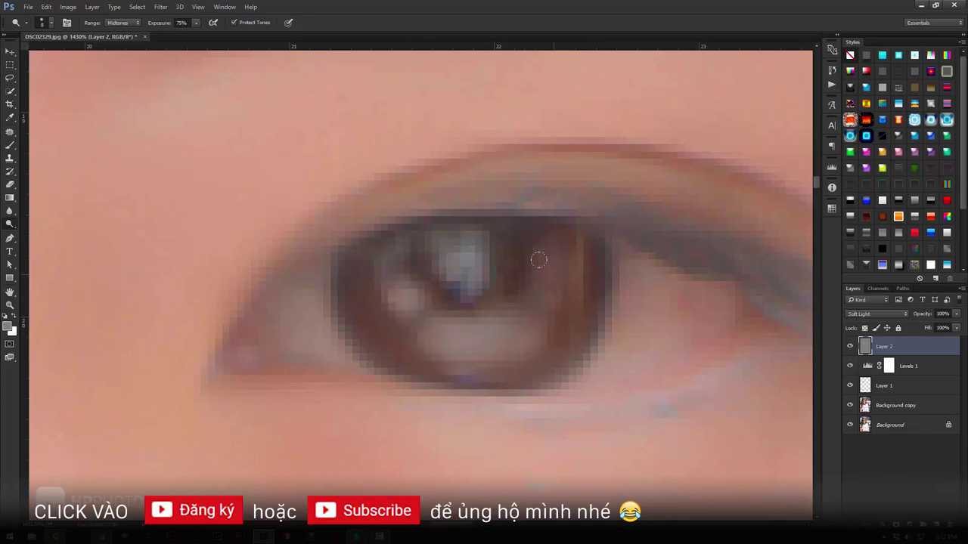
left_click_drag(540, 255, 346, 324)
key("z")
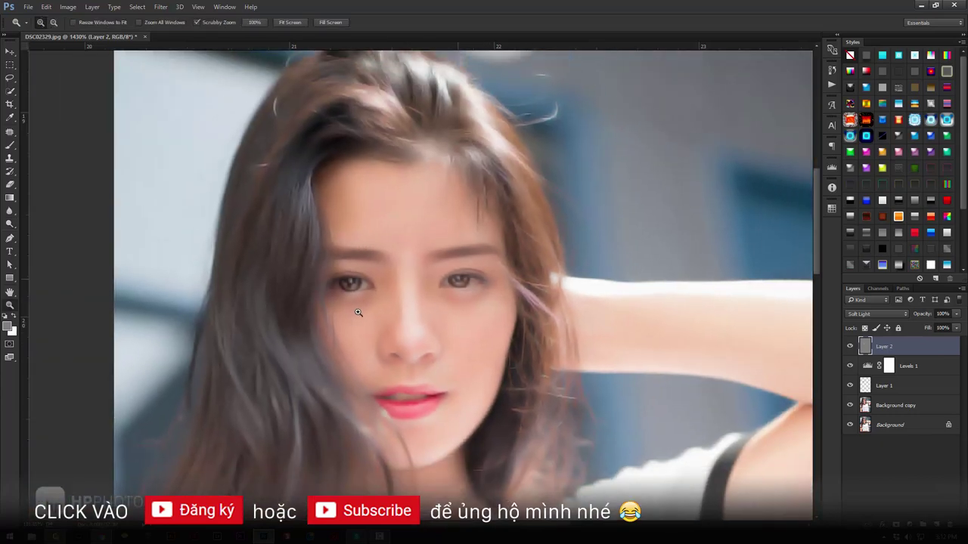
- Compare Layer 2 on and off, then dodge the forehead between brows and hairline
left_click(850, 346)
left_click(850, 345)
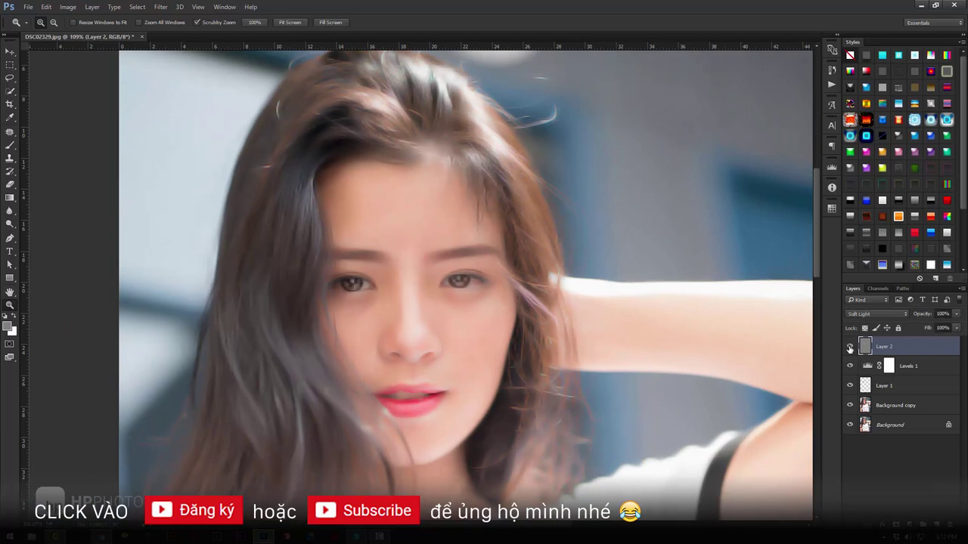
left_click(850, 346)
mouse_move(396, 258)
left_mouse_down()
mouse_move(432, 255)
mouse_move(416, 255)
left_mouse_up()
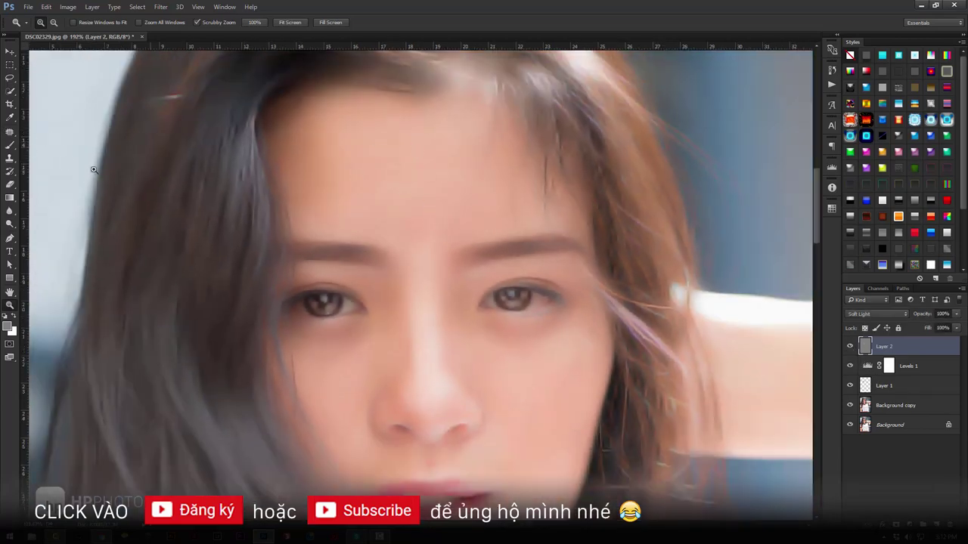
left_click(10, 224)
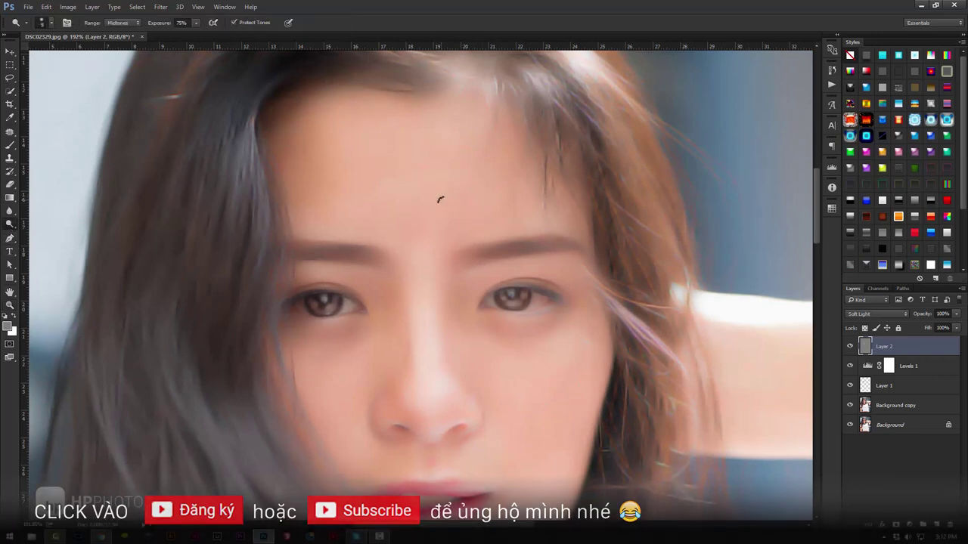
left_click_drag(402, 172, 410, 102)
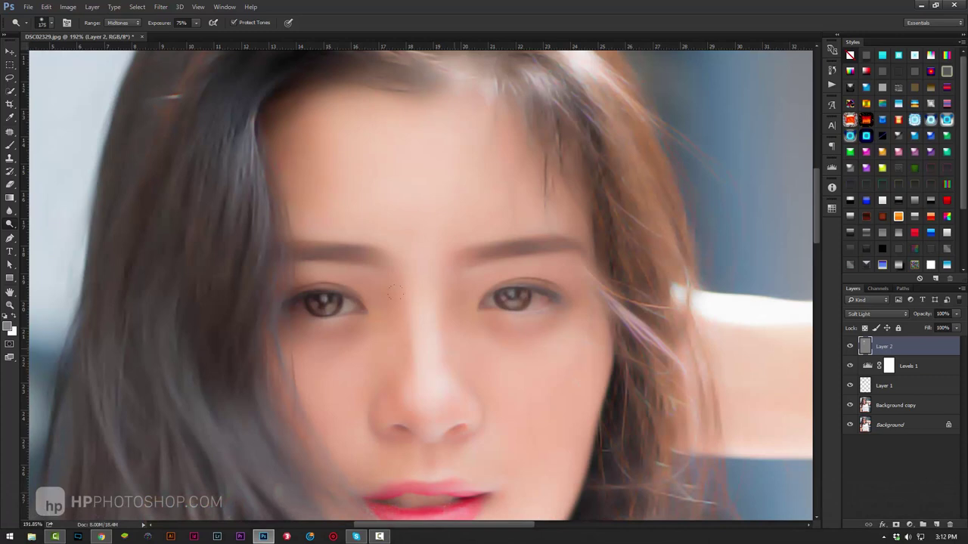
mouse_move(472, 422)
left_mouse_down()
mouse_move(451, 192)
mouse_move(473, 292)
left_mouse_up()
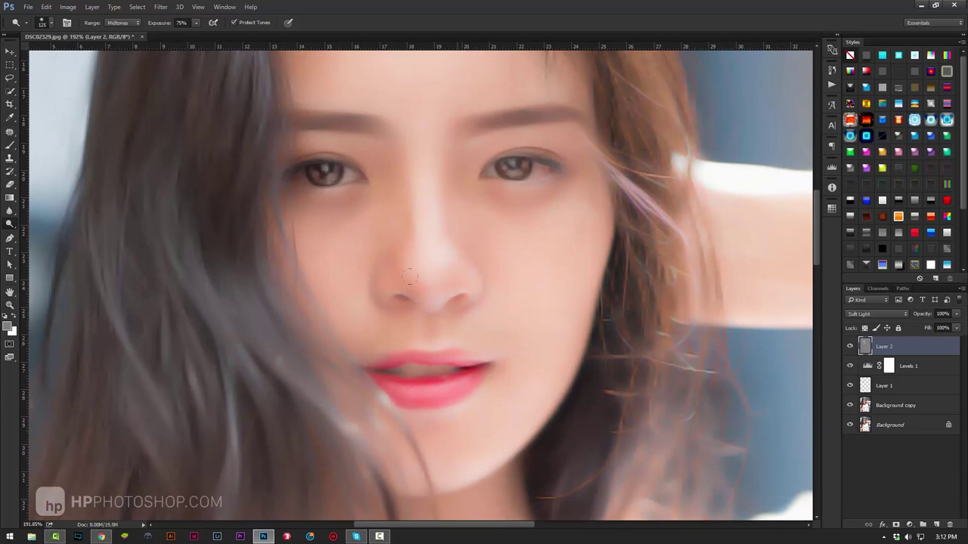
- Zoom in on the face and dodge the shadow under the left eye
key("z")
key("ctrl+0")
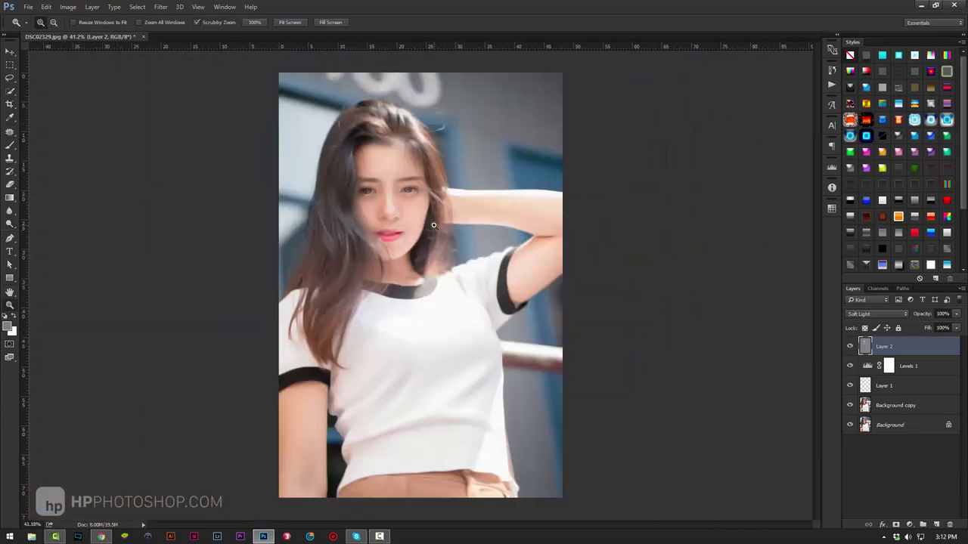
left_click_drag(425, 197, 484, 196)
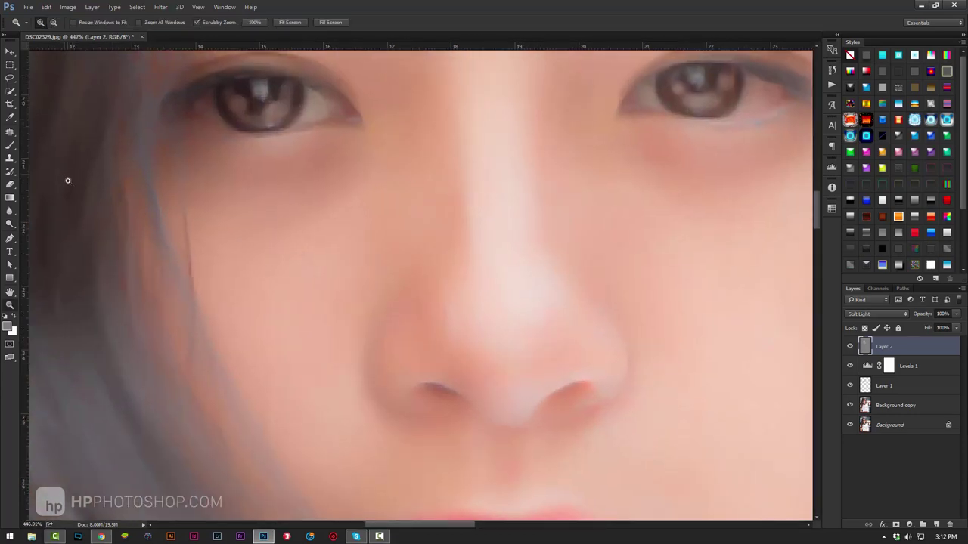
left_click(10, 211)
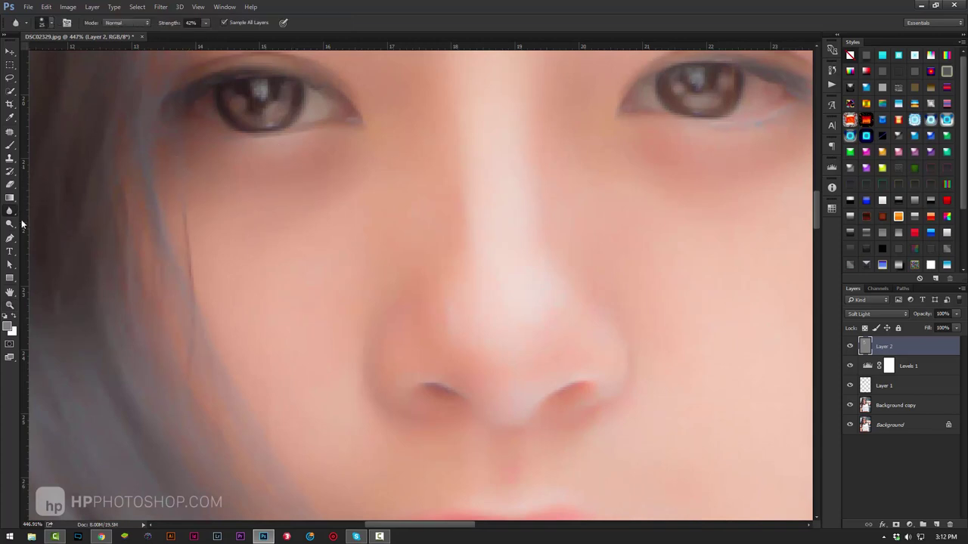
left_click(10, 224)
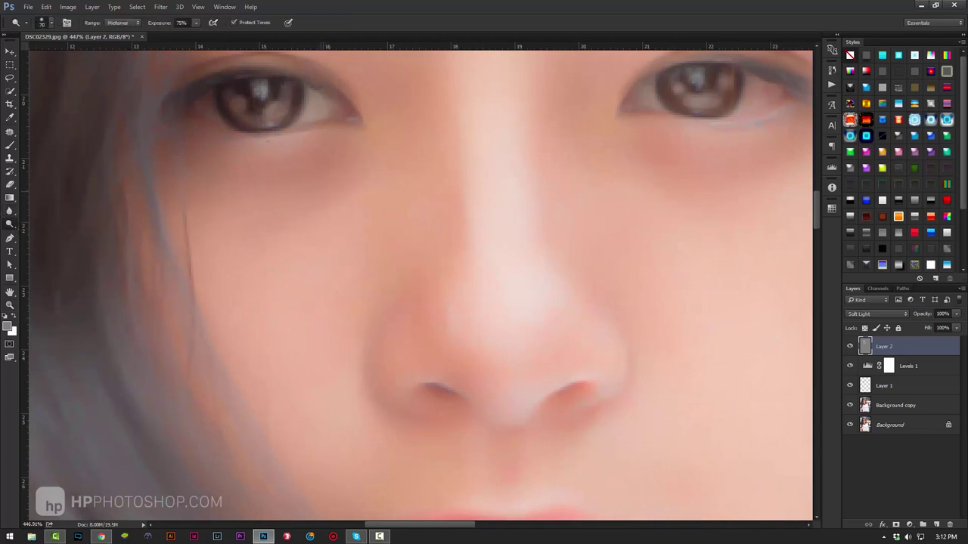
left_click_drag(296, 136, 267, 166)
left_click_drag(674, 186, 405, 241)
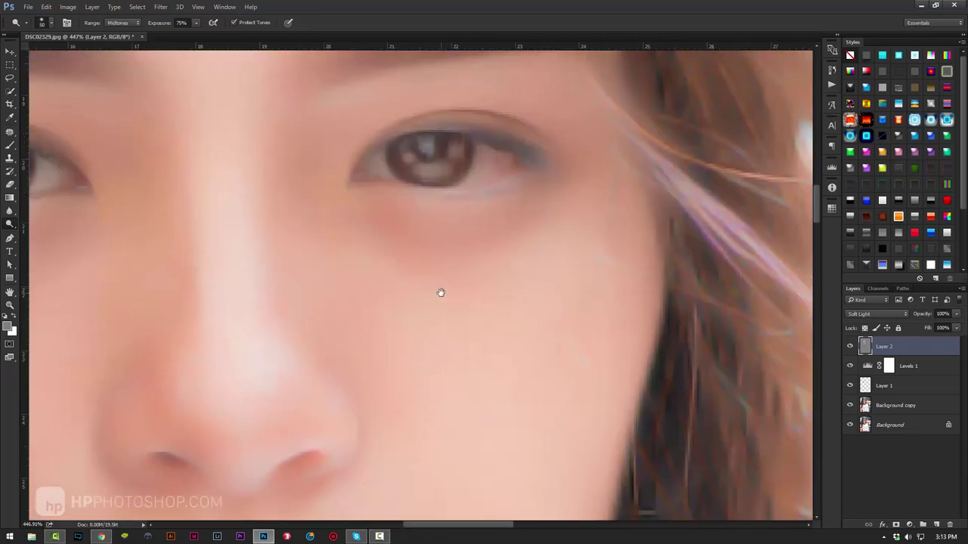
- Fit the photo on screen and toggle Layer 2 twice to compare the retouching
key("z")
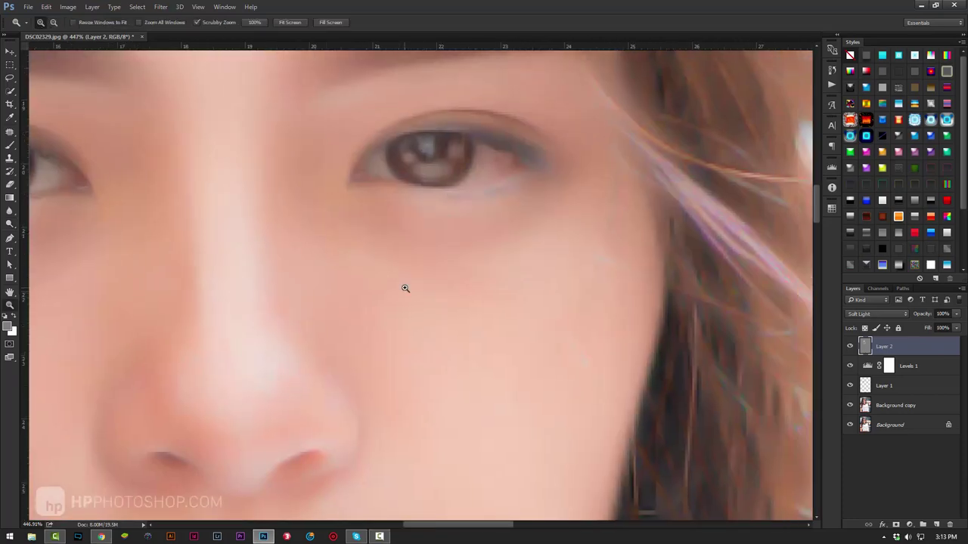
key("ctrl+0")
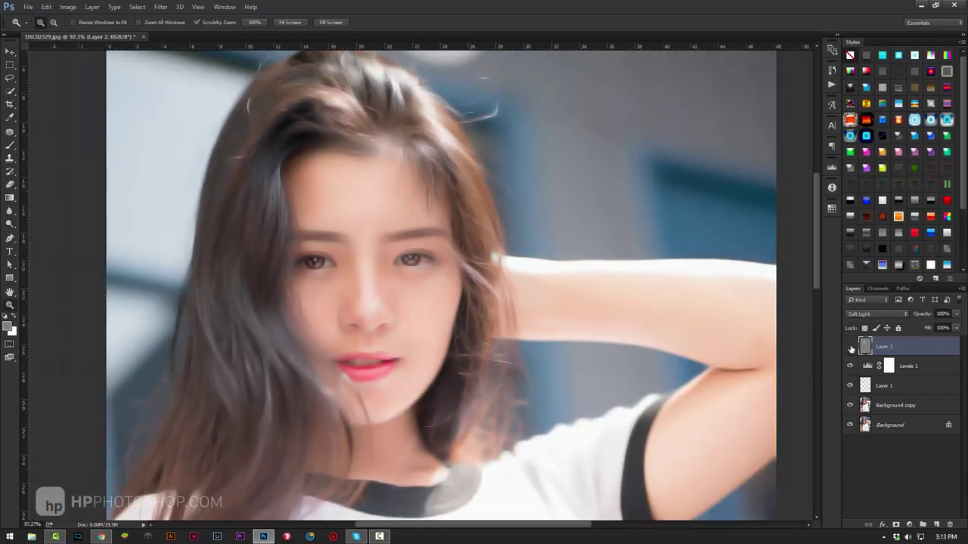
left_click(850, 346)
left_click(850, 347)
left_click(850, 346)
left_click(850, 347)
- Zoom and recentre the view to frame the portrait at 72.7%
mouse_move(410, 281)
left_mouse_down()
mouse_move(428, 279)
mouse_move(411, 280)
left_mouse_up()
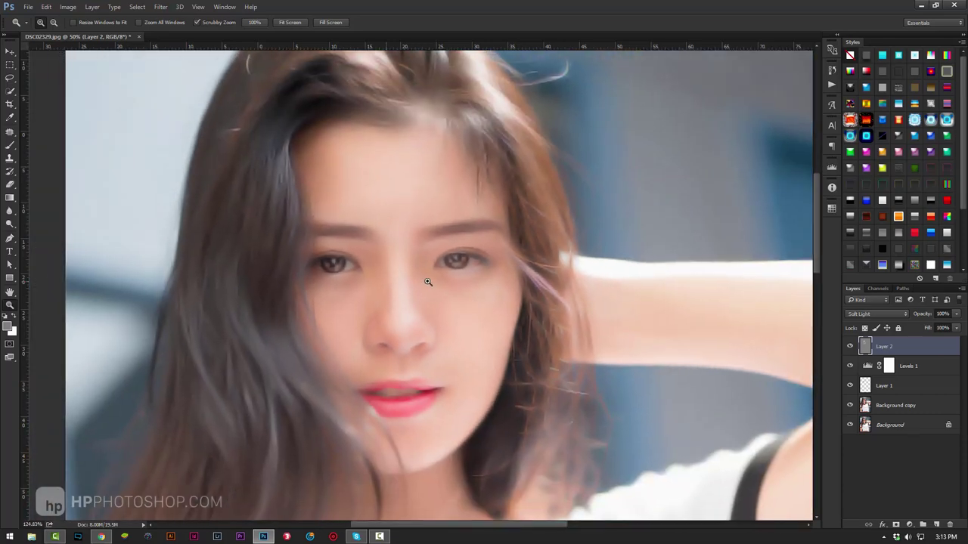
scroll(412, 323, "up", 2)
left_click_drag(412, 323, 349, 298)
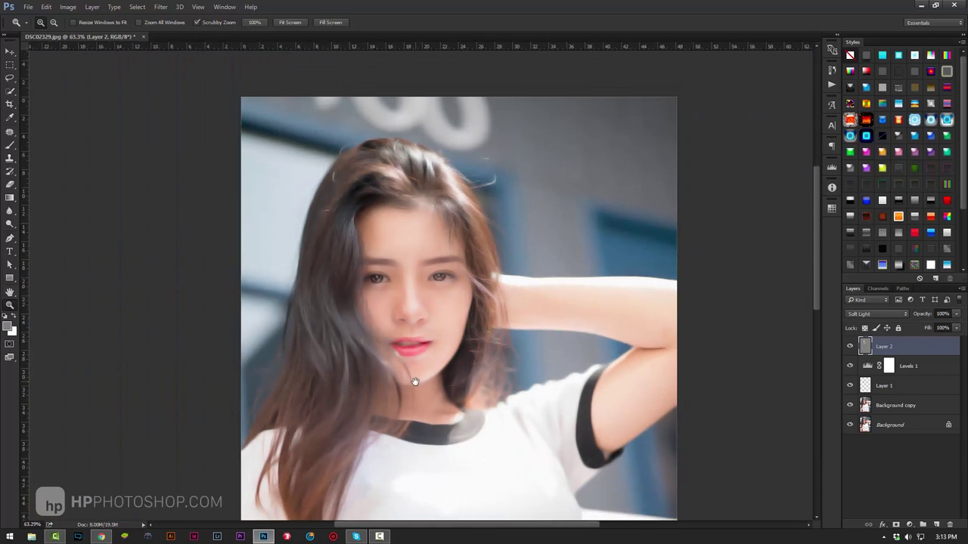
left_click_drag(413, 380, 409, 360)
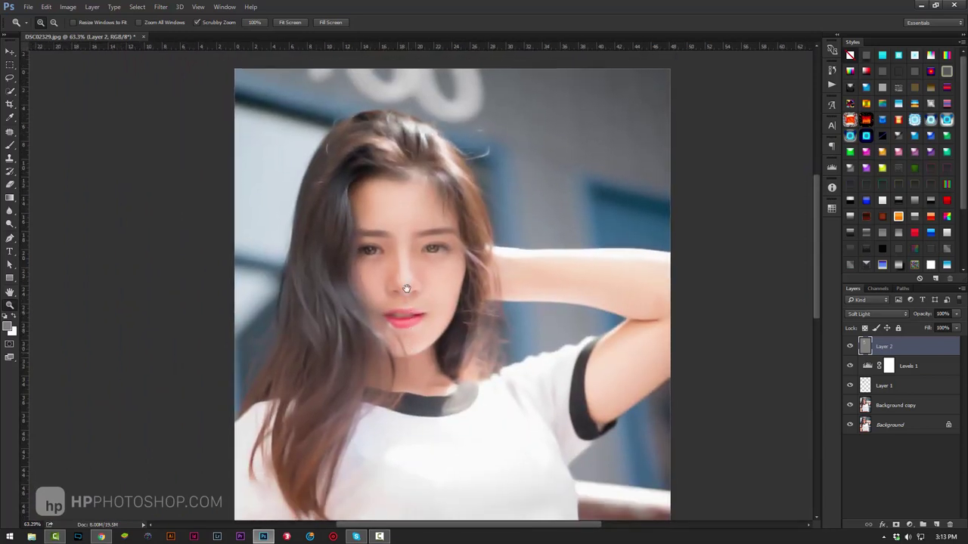
mouse_move(326, 290)
left_mouse_down()
mouse_move(366, 291)
mouse_move(271, 285)
left_mouse_up()
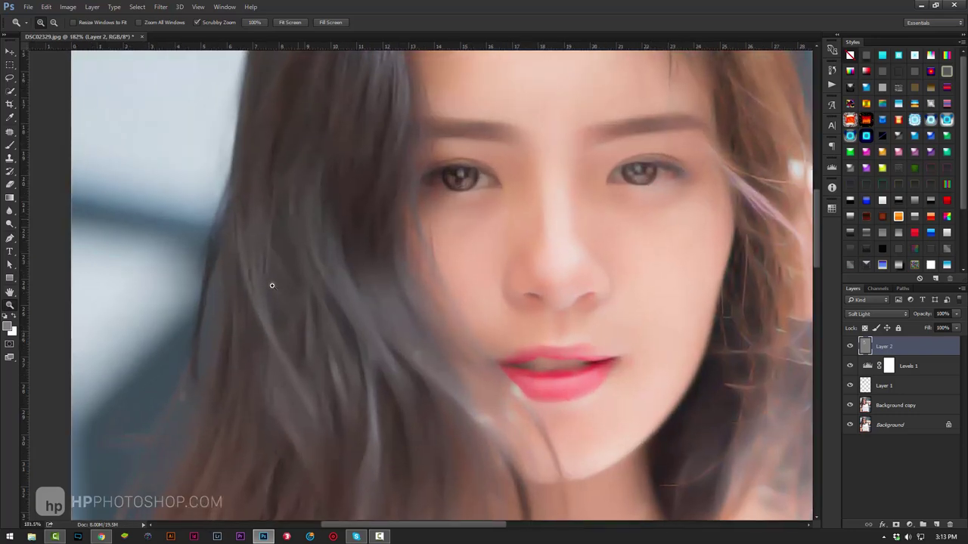
mouse_move(398, 317)
left_mouse_down()
mouse_move(385, 292)
mouse_move(371, 292)
left_mouse_up()
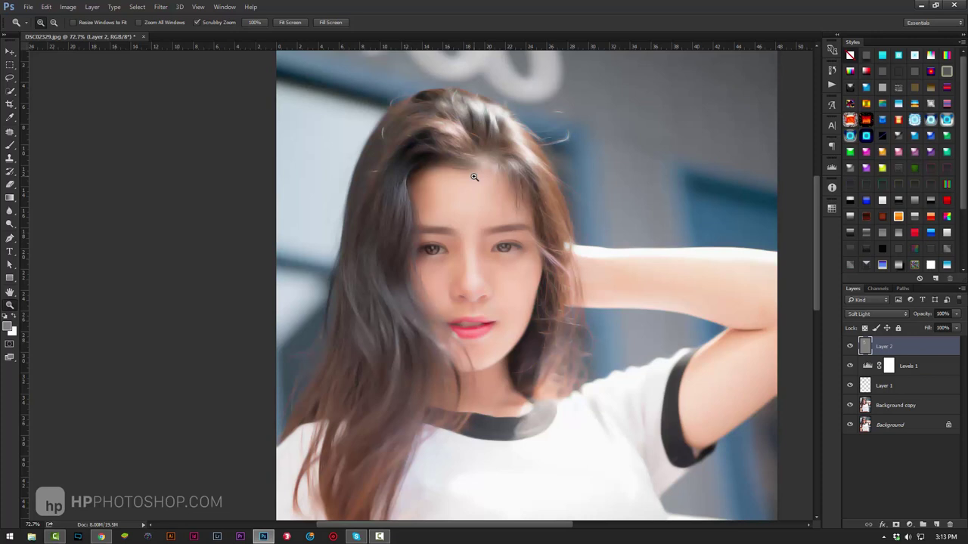
- Merge visible layers into Layer 3 and apply a Median filter at 10-pixel radius
key("ctrl+alt+shift+e")
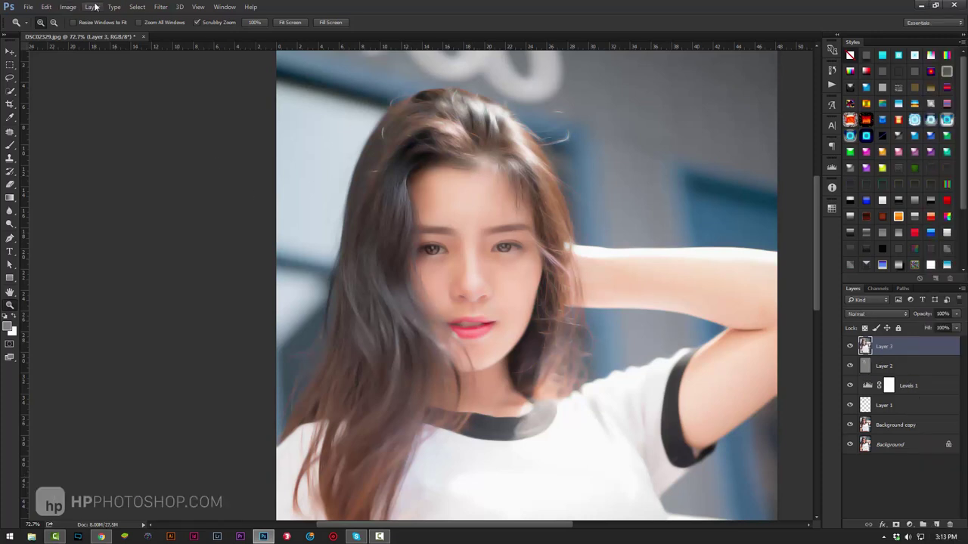
left_click(160, 7)
mouse_move(220, 147)
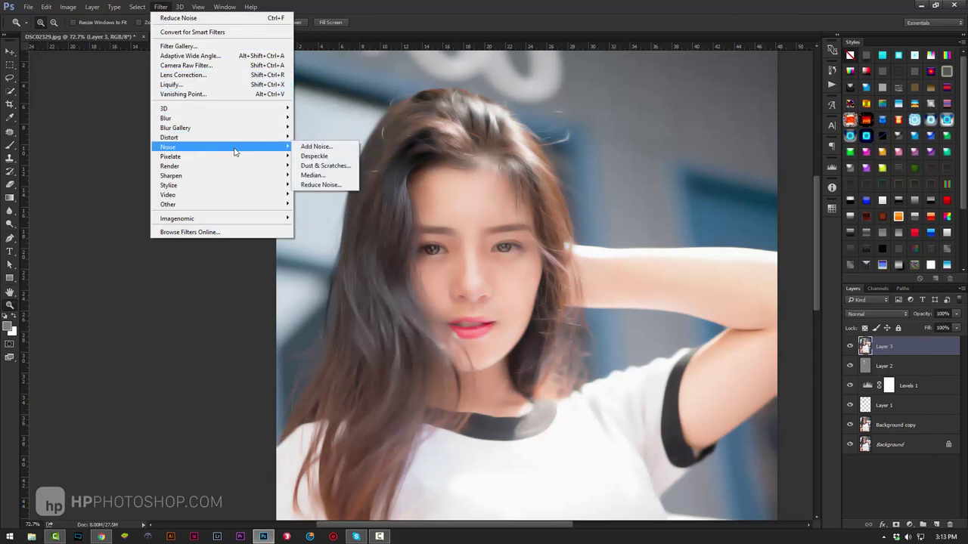
left_click(312, 174)
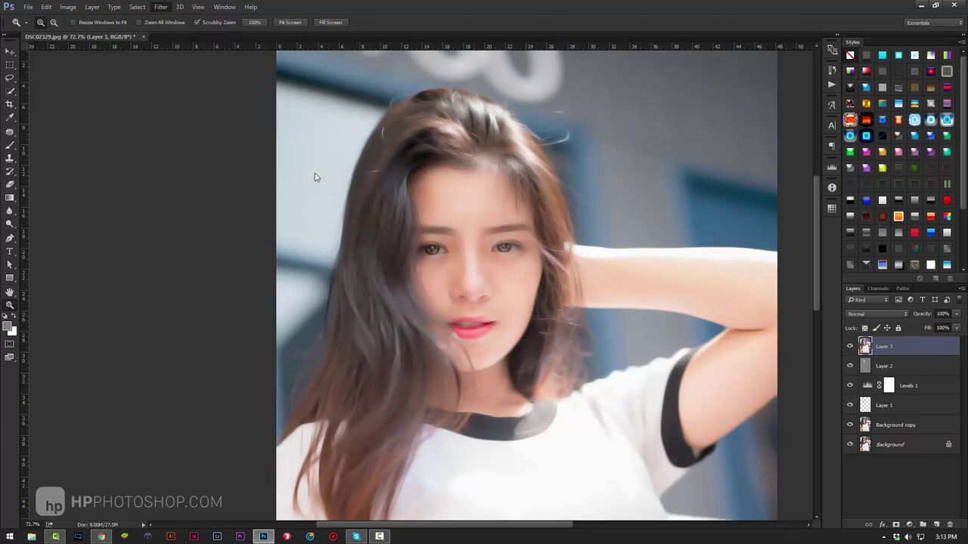
left_click(596, 266)
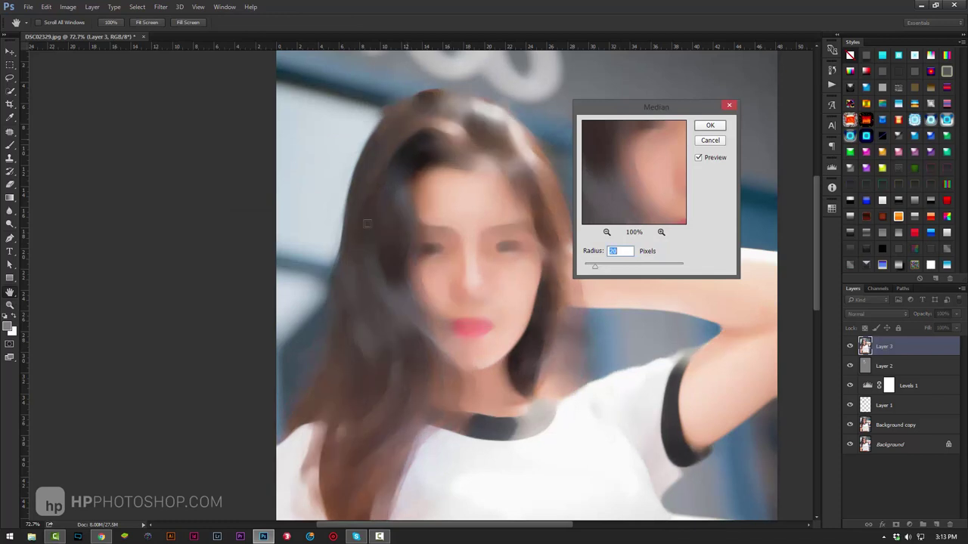
left_click_drag(594, 267, 590, 269)
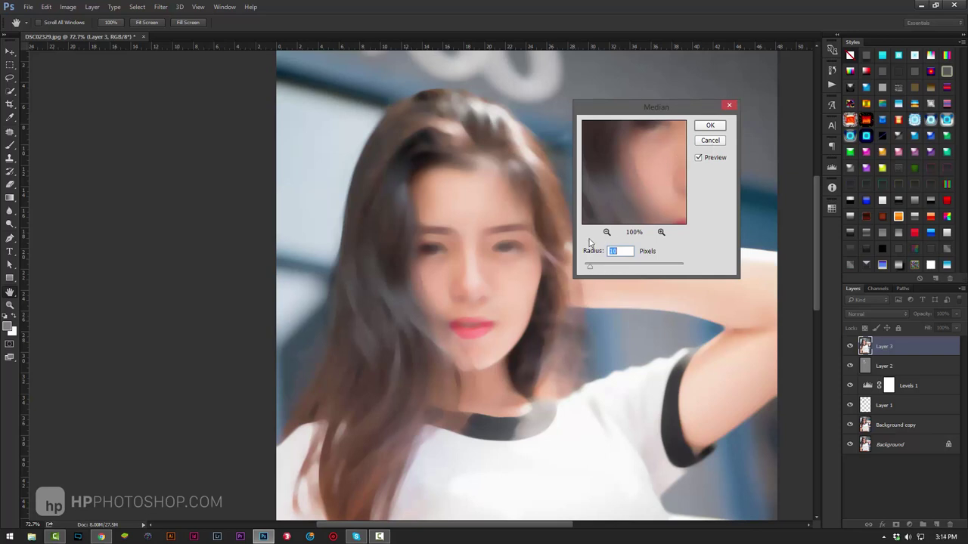
left_click(711, 128)
key("z")
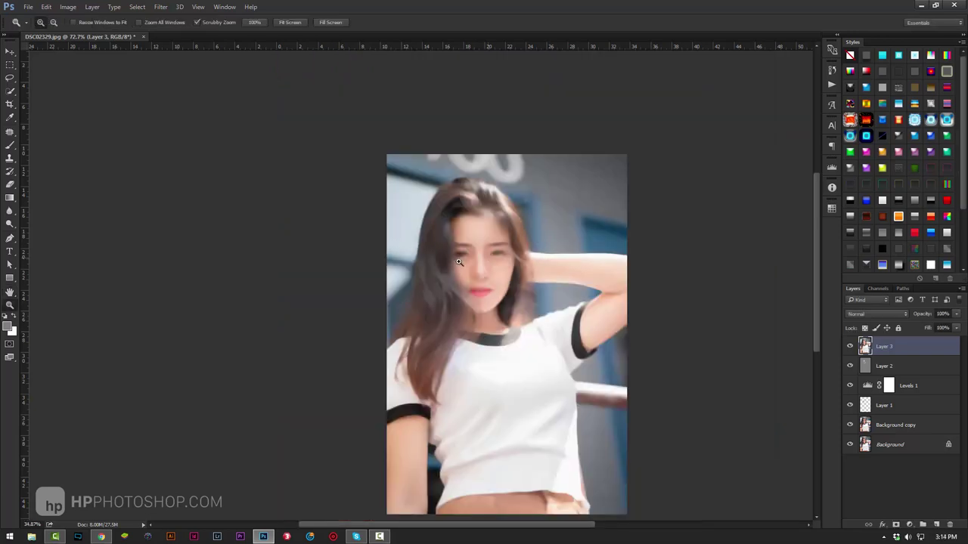
left_click_drag(487, 259, 446, 258)
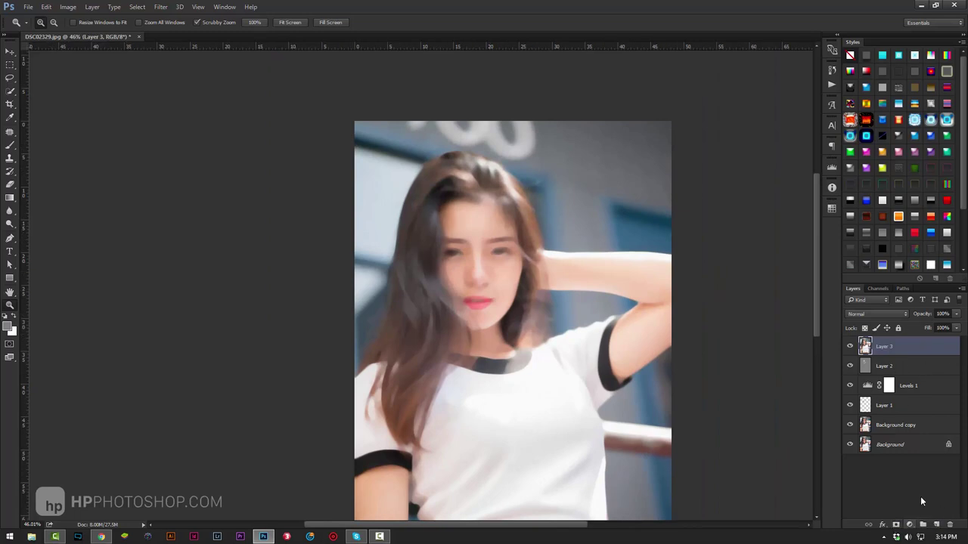
- Add an inverted black mask to Layer 3 and paint smoothing back over the hair with a 125 brush
left_click(896, 525)
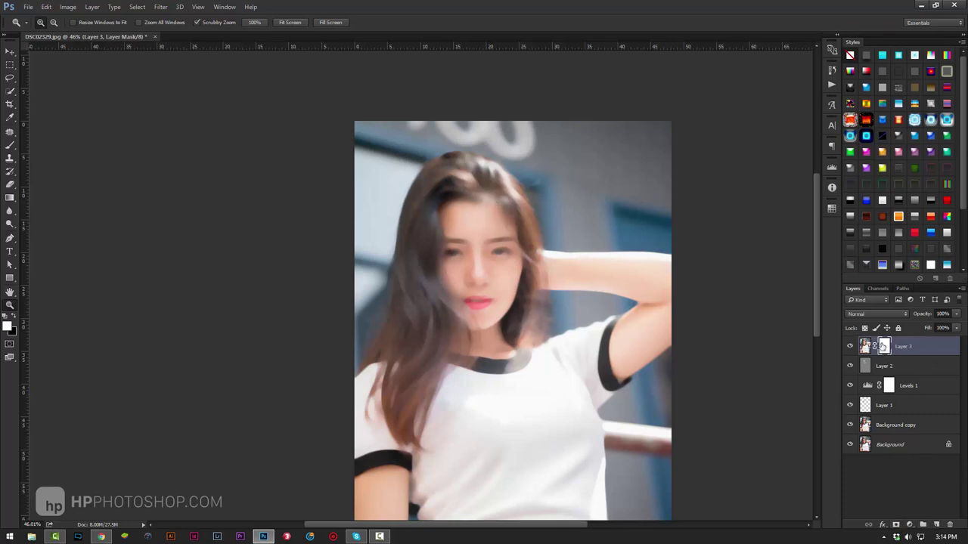
key("ctrl+i")
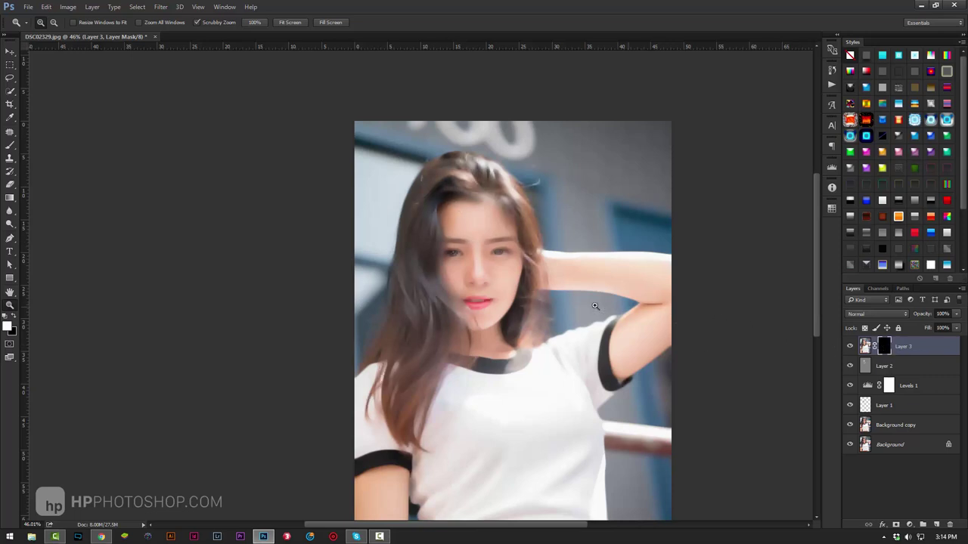
key("b")
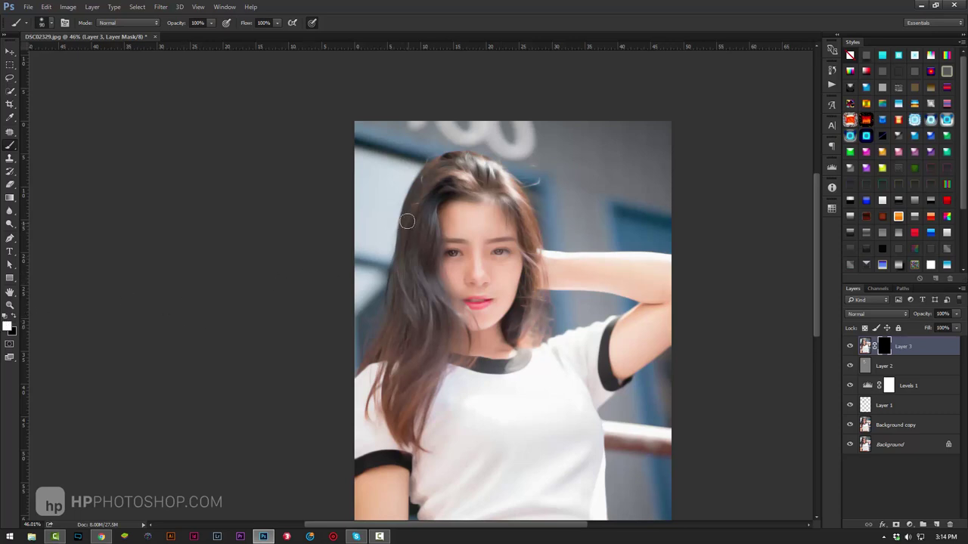
key("bracketright")
key("bracketright")
left_click_drag(408, 298, 406, 262)
left_click_drag(492, 181, 522, 220)
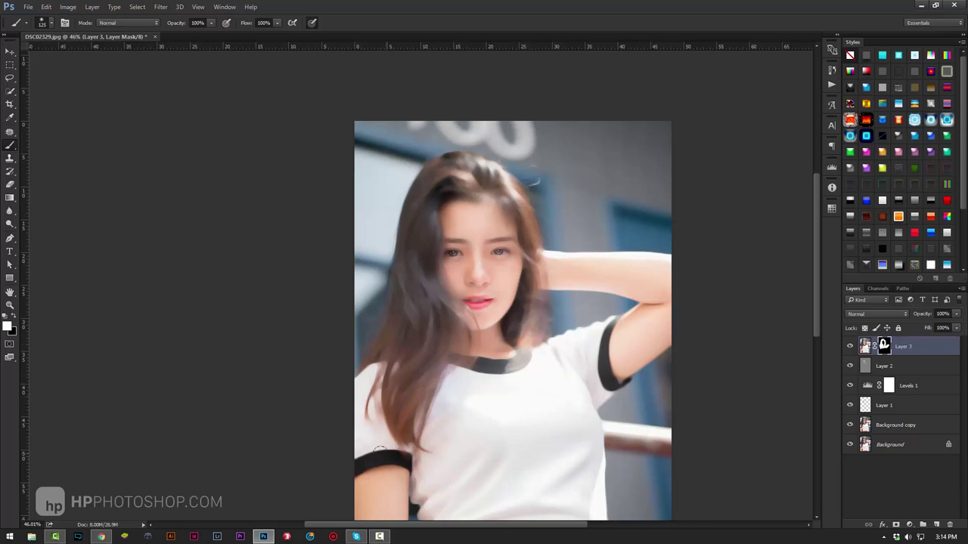
scroll(409, 378, "down", 3)
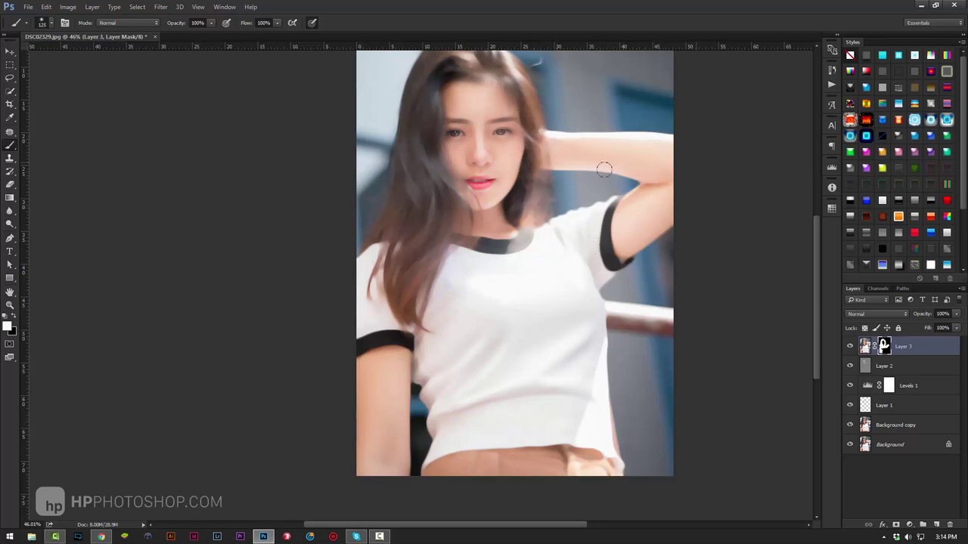
scroll(440, 260, "up", 1)
scroll(454, 257, "up", 2)
- Zoom in on the eyes, zoom back out to frame the portrait, and return to the Brush
key("z")
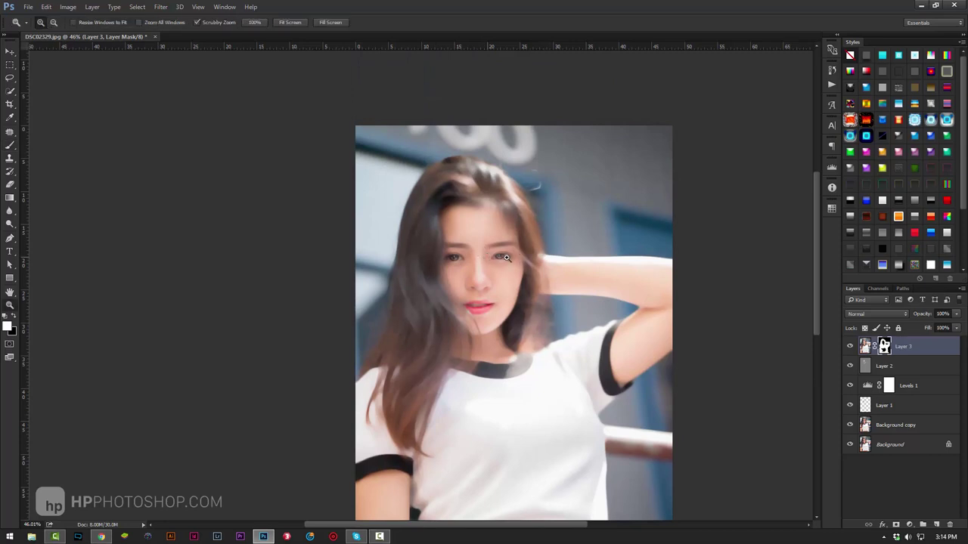
mouse_move(481, 252)
left_mouse_down()
mouse_move(434, 256)
mouse_move(443, 256)
left_mouse_up()
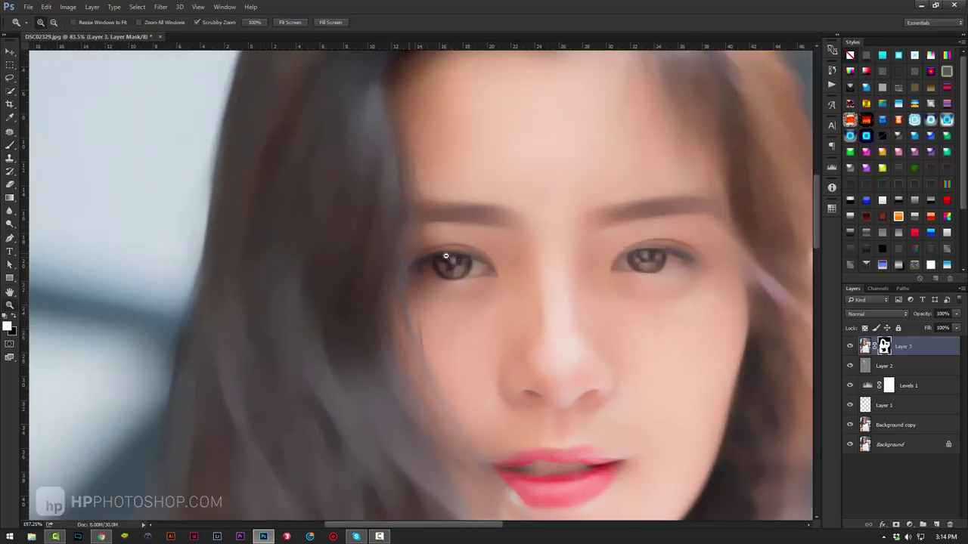
key("b")
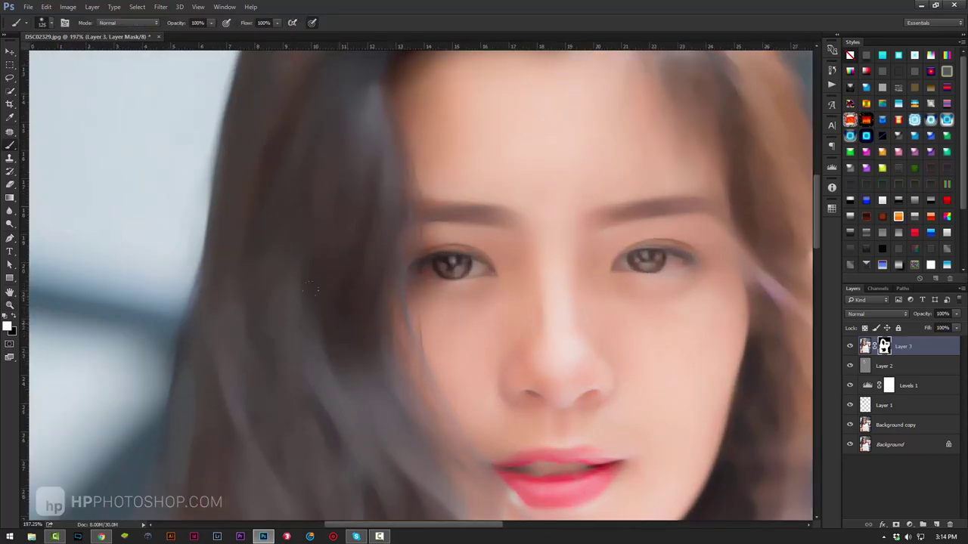
key("z")
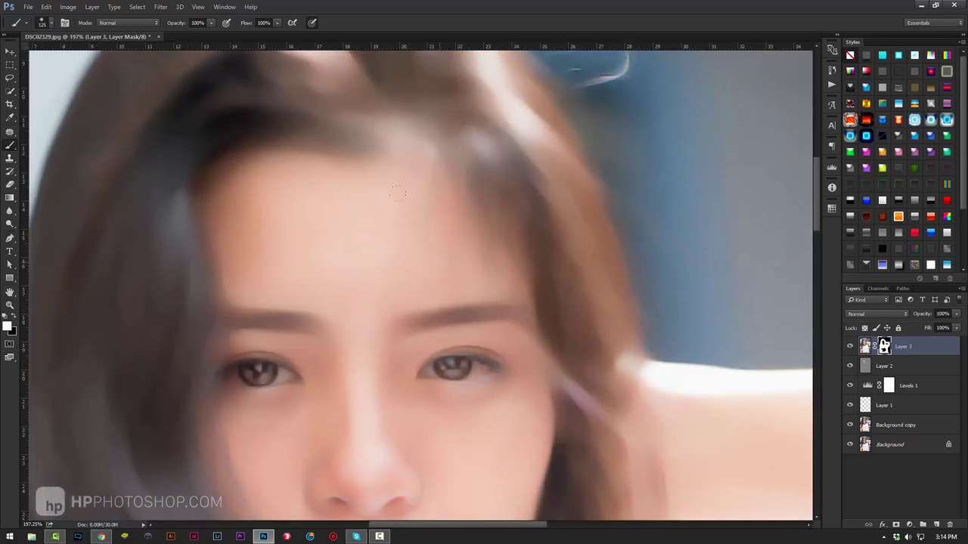
left_click_drag(421, 209, 401, 220)
key("b")
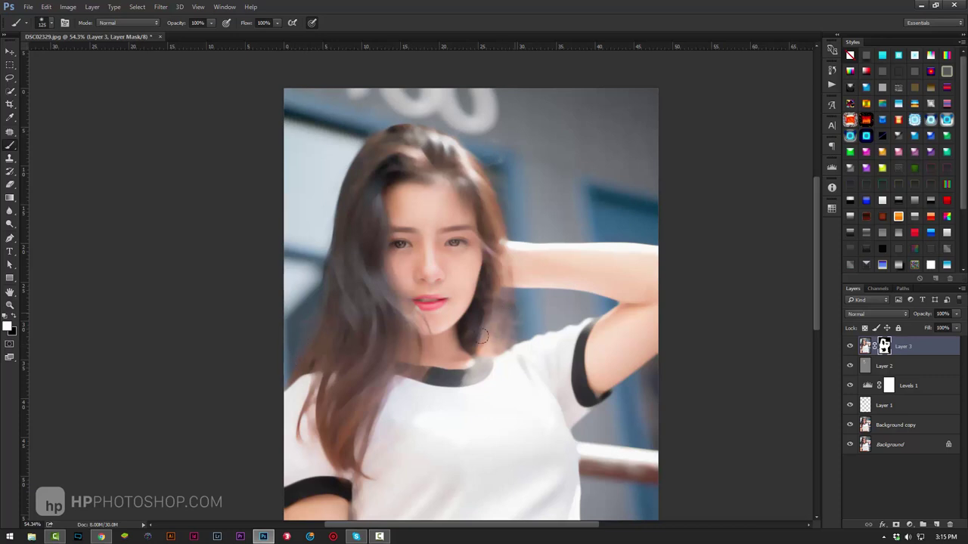
key("z")
mouse_move(432, 352)
left_mouse_down()
mouse_move(439, 238)
mouse_move(469, 239)
left_mouse_up()
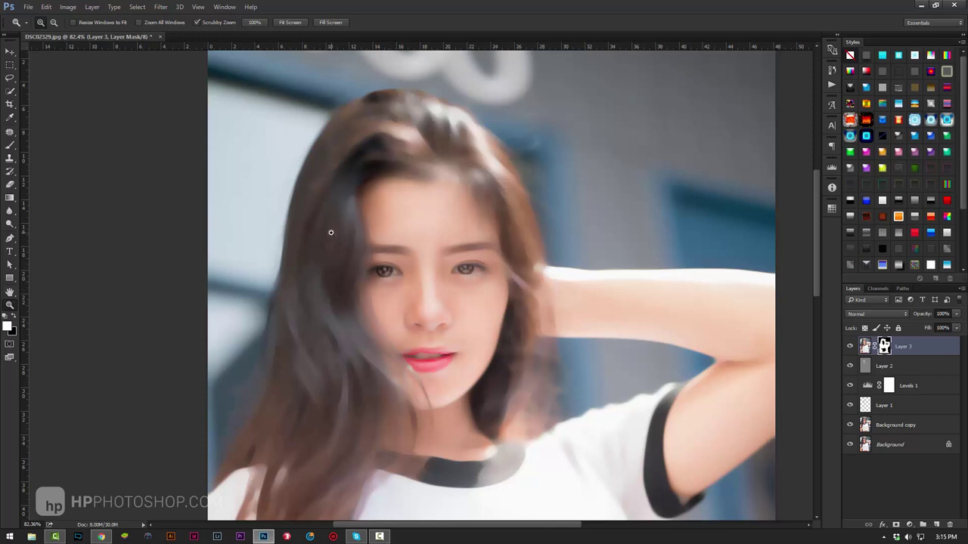
key("b")
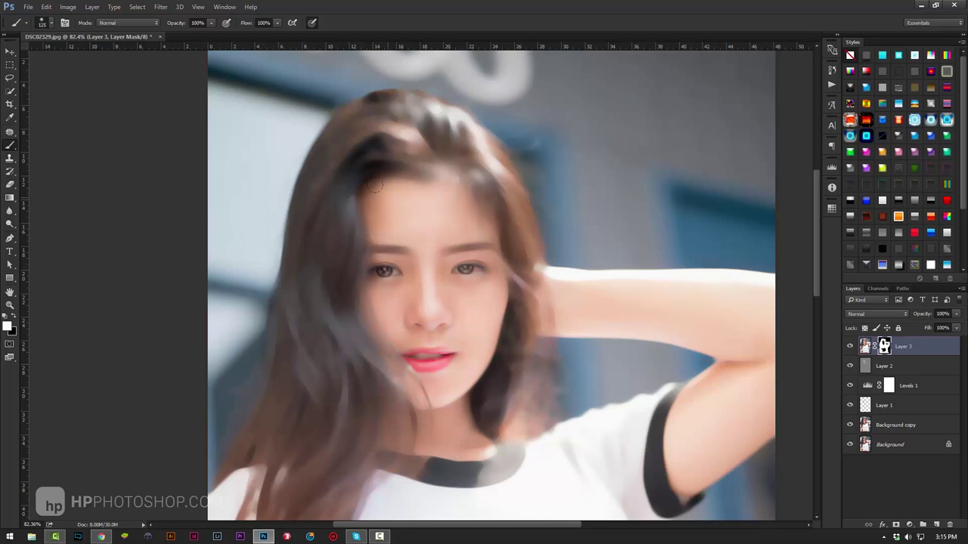
- Create an empty Layer 4 and swap the foreground and background colours
key("ctrl+shift+n")
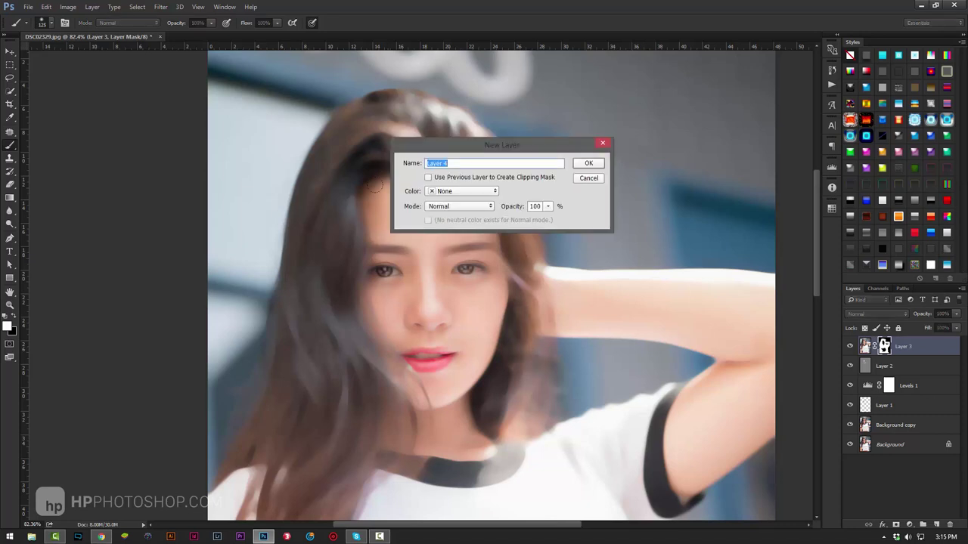
key("Return")
key("x")
- Zoom and pan the view in close on the lips
key("z")
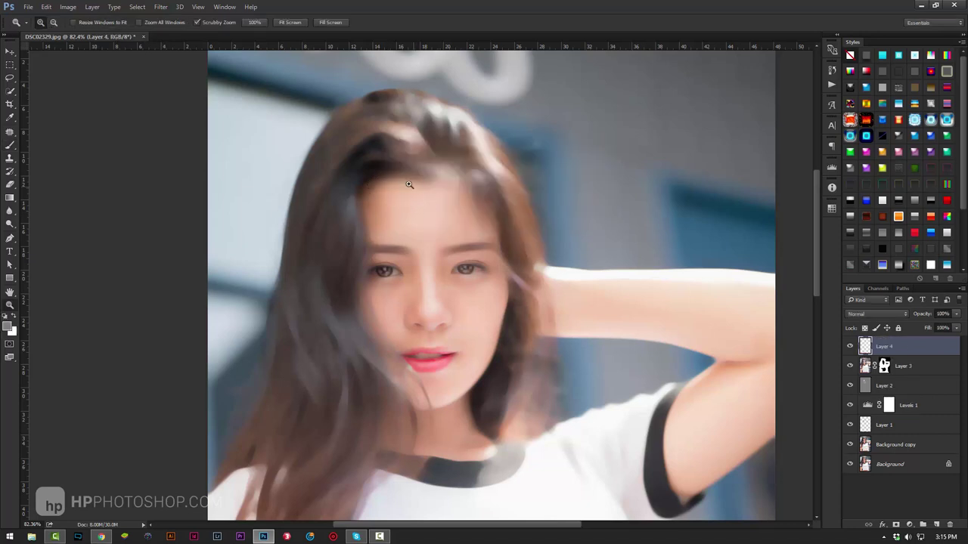
left_click_drag(436, 374, 480, 367)
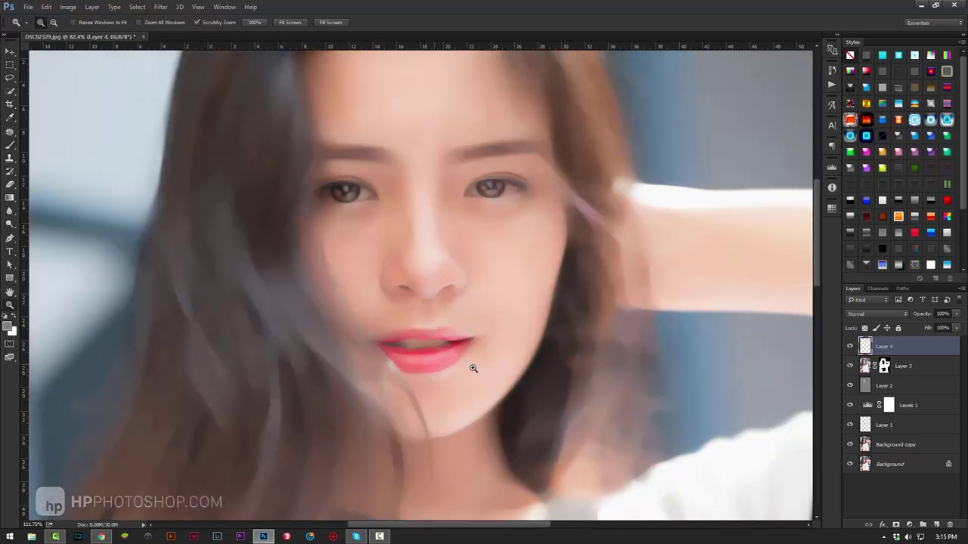
left_click_drag(329, 130, 479, 346)
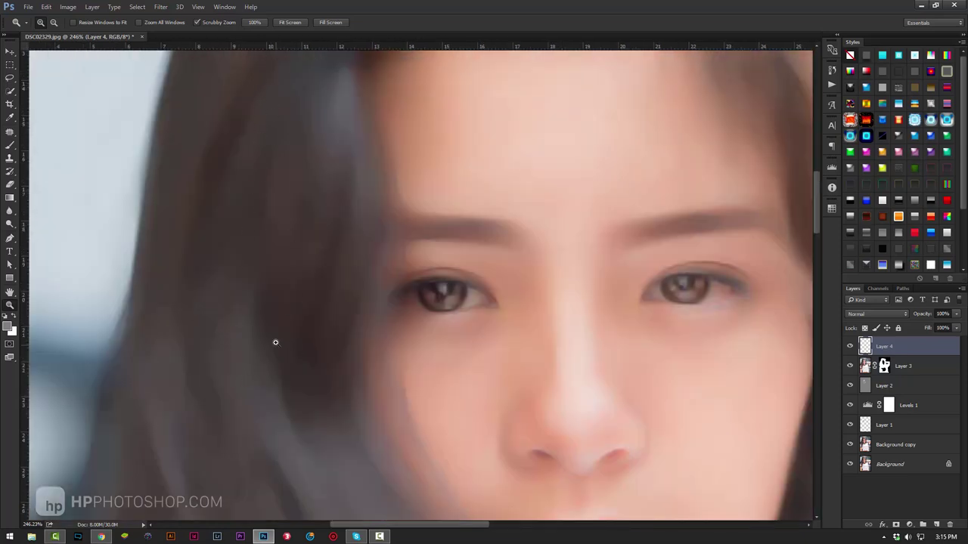
left_click_drag(483, 355, 330, 232)
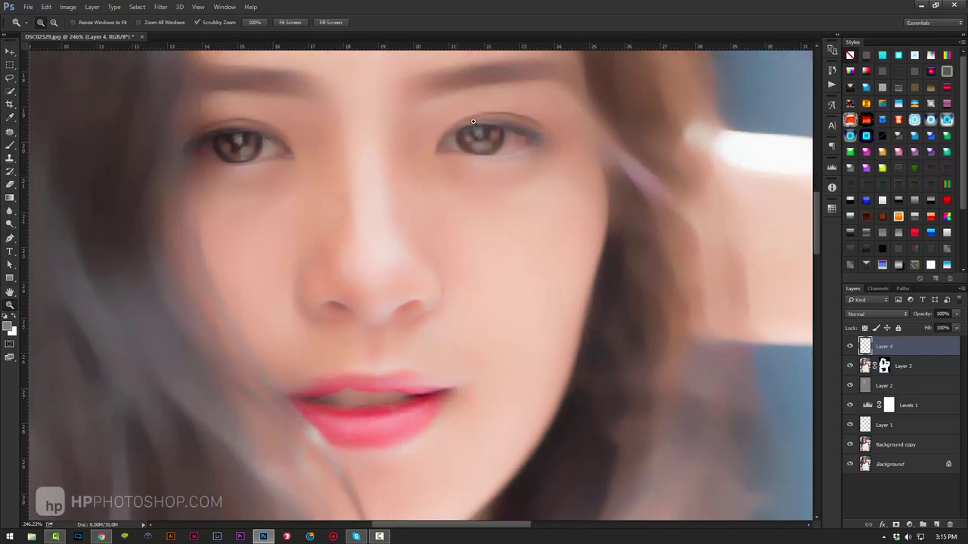
mouse_move(467, 410)
left_mouse_down()
mouse_move(492, 276)
mouse_move(516, 384)
left_mouse_up()
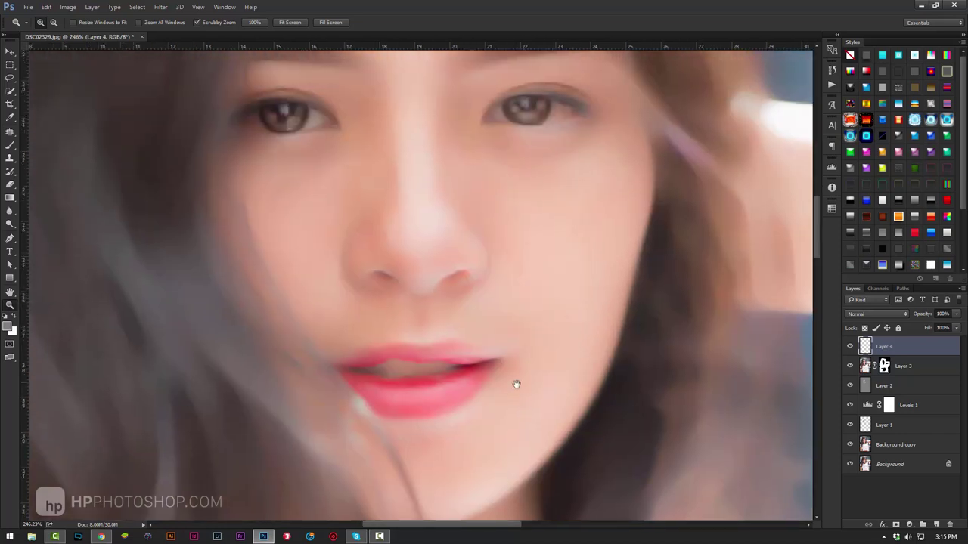
mouse_move(458, 216)
left_mouse_down()
mouse_move(453, 255)
mouse_move(446, 214)
left_mouse_up()
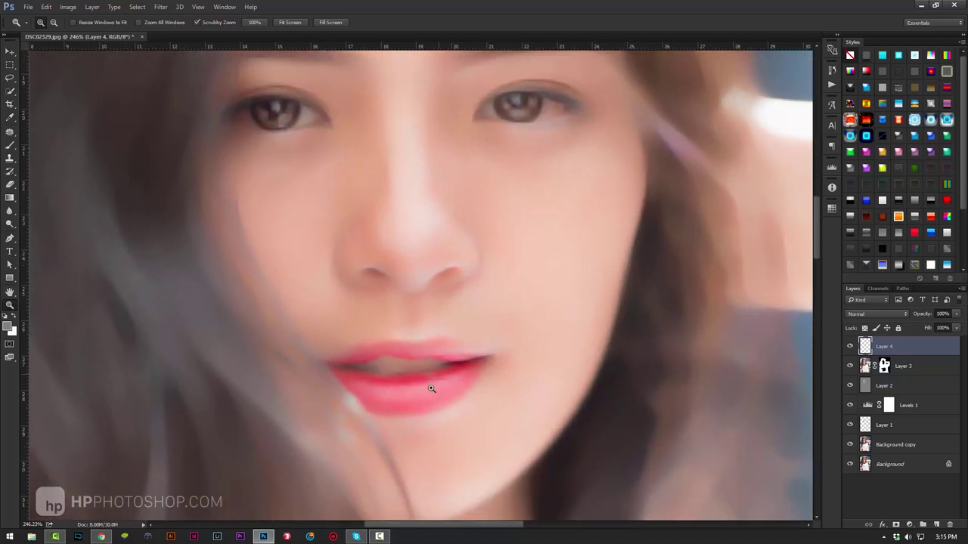
left_click_drag(420, 400, 438, 400)
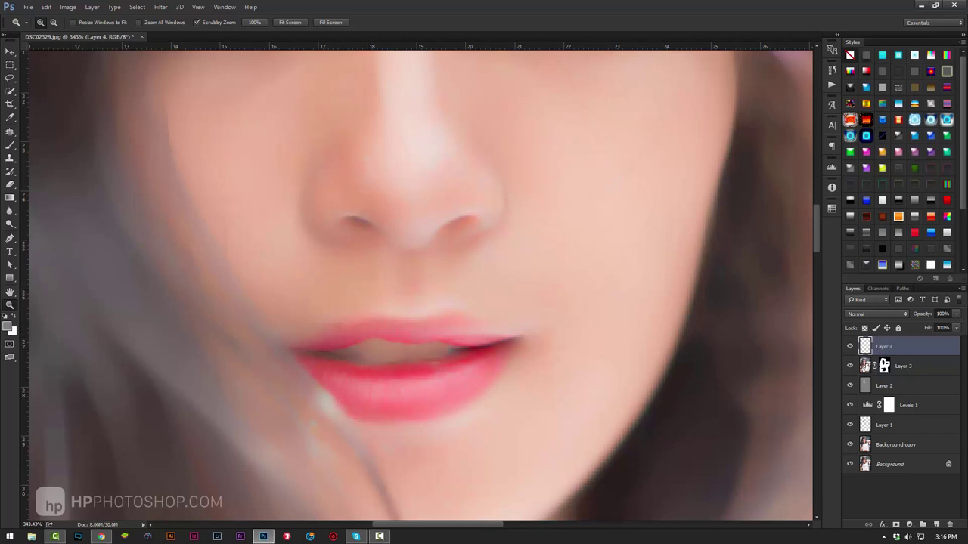
- Trace a curved Pen path along the top of the upper lip, then delete it
left_click(10, 239)
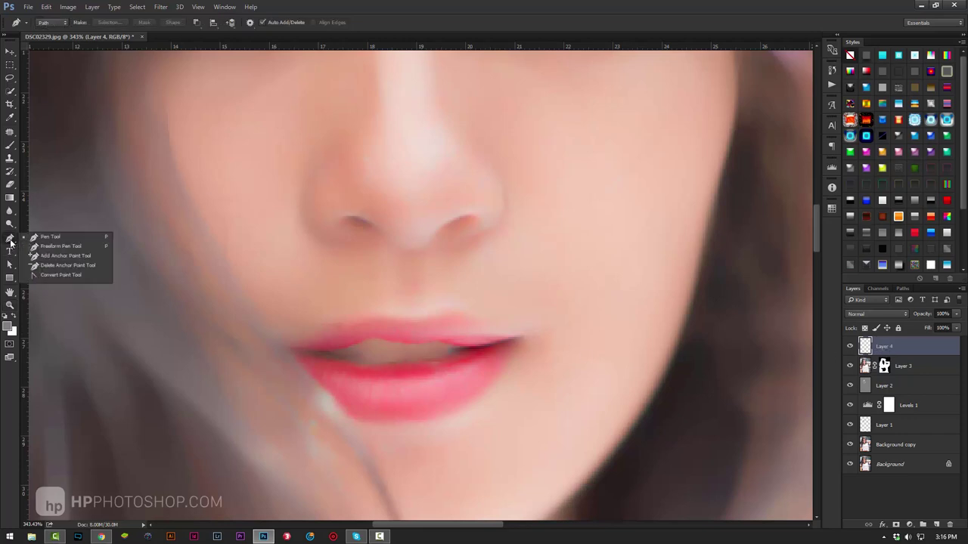
left_click(50, 237)
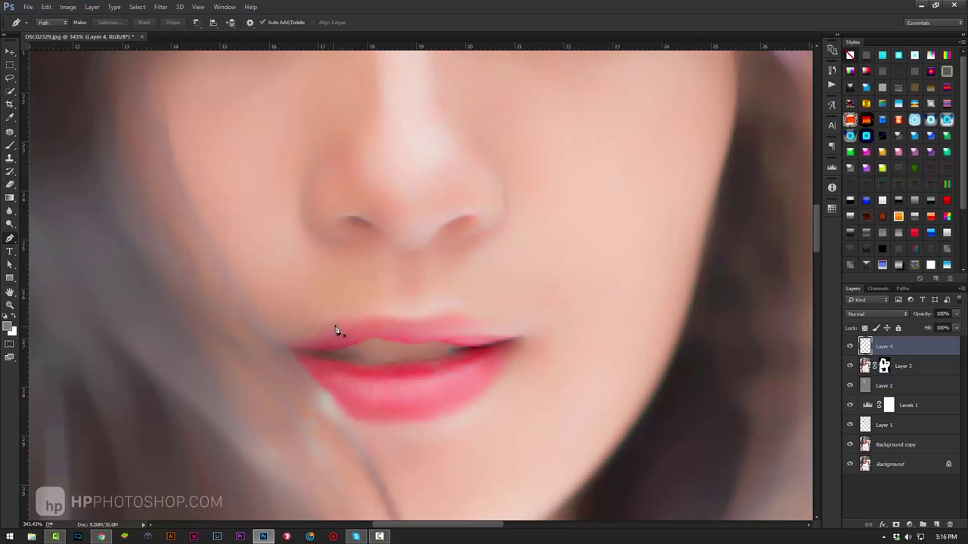
left_click_drag(346, 323, 383, 313)
left_click_drag(447, 307, 459, 311)
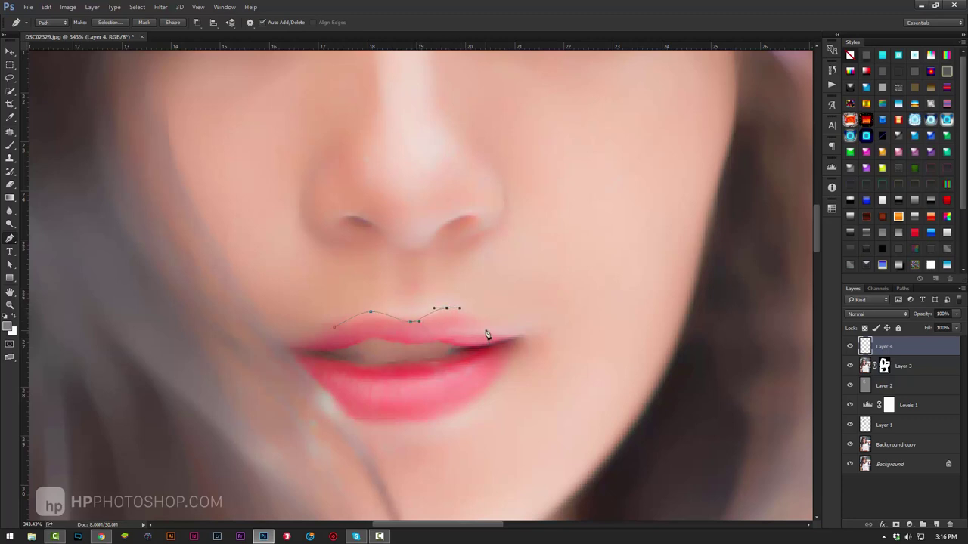
right_click(435, 322)
key("Escape")
left_click(10, 145)
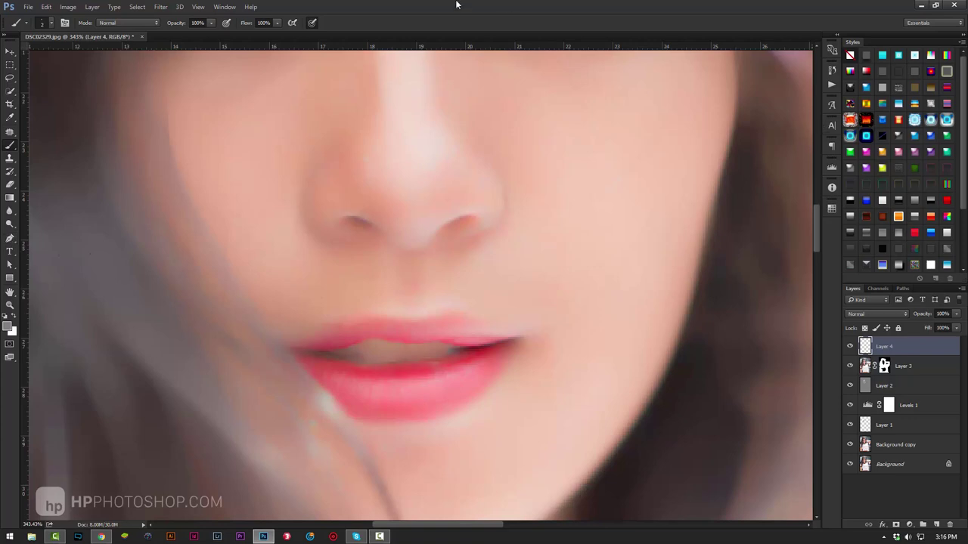
- Enable brush Shape Dynamics with size controlled by Pen Pressure, then close Brush Settings
left_click(225, 7)
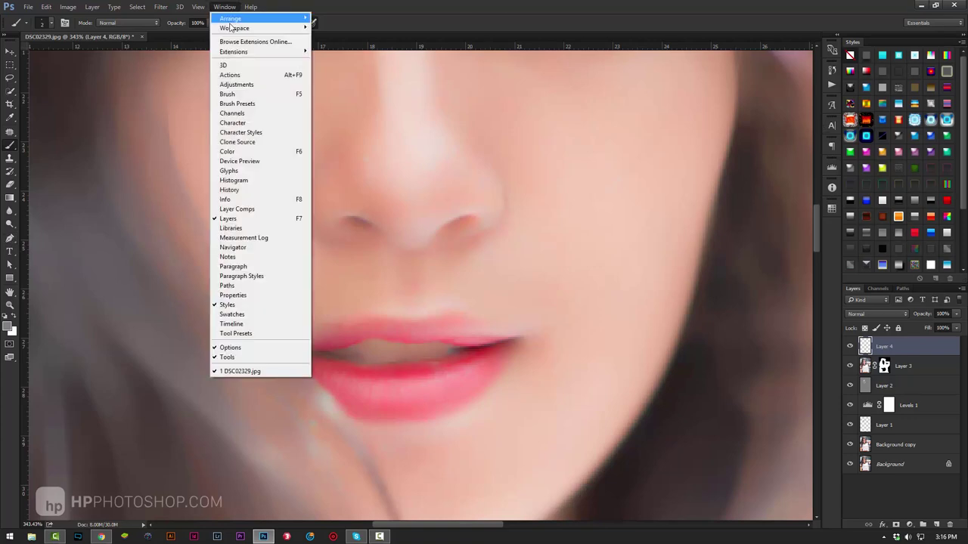
left_click(241, 95)
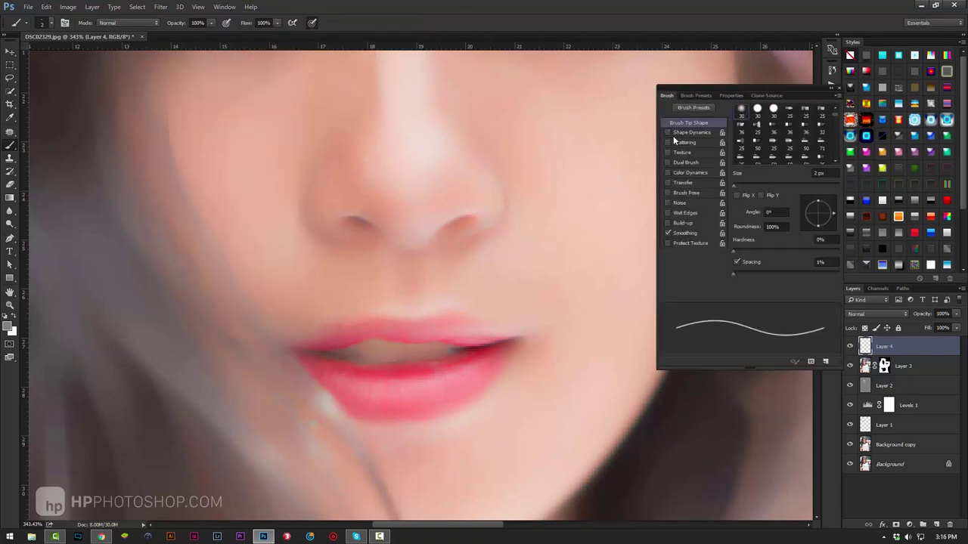
left_click(695, 134)
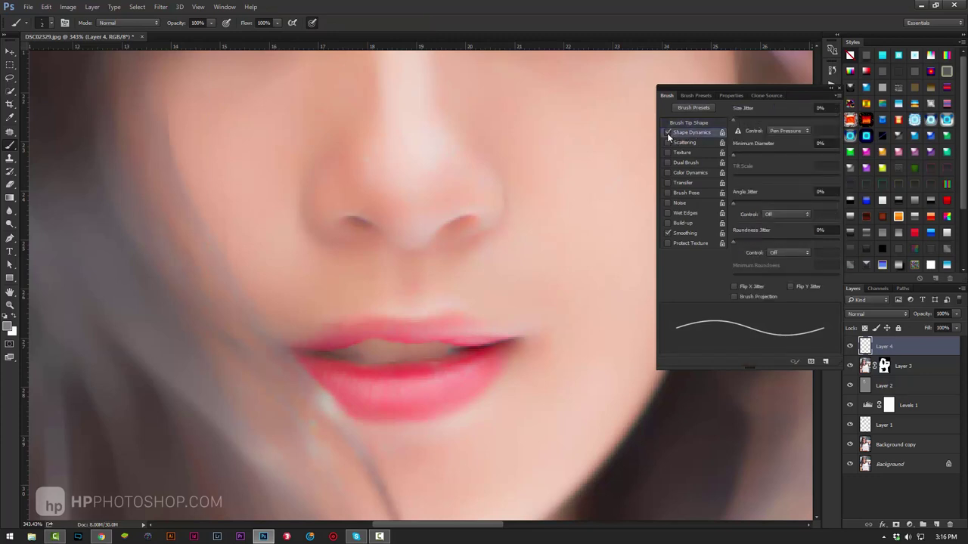
left_click(772, 130)
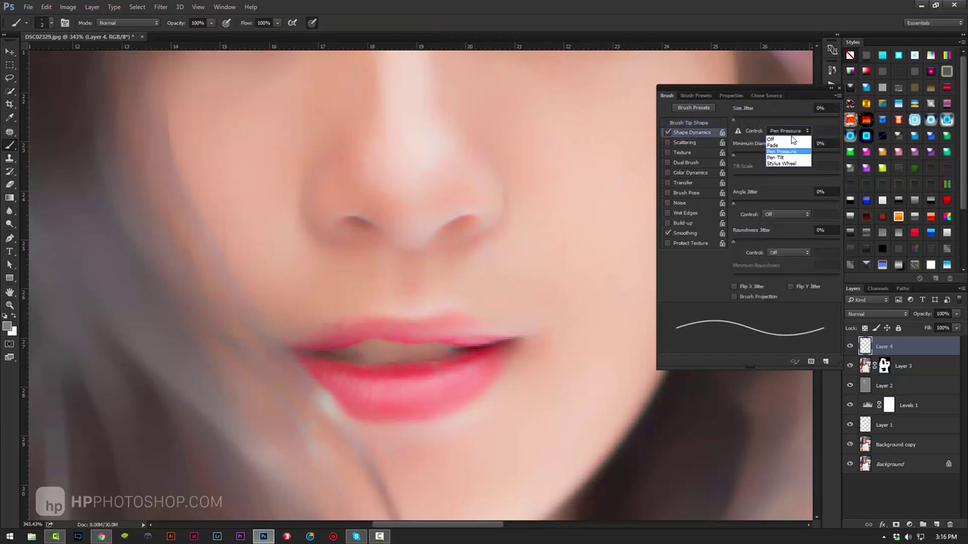
left_click(730, 179)
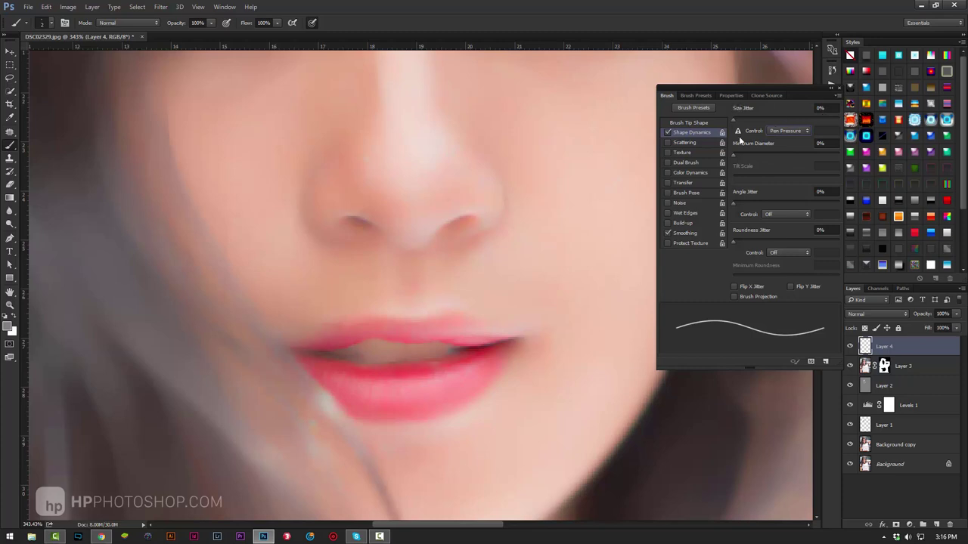
left_click(836, 89)
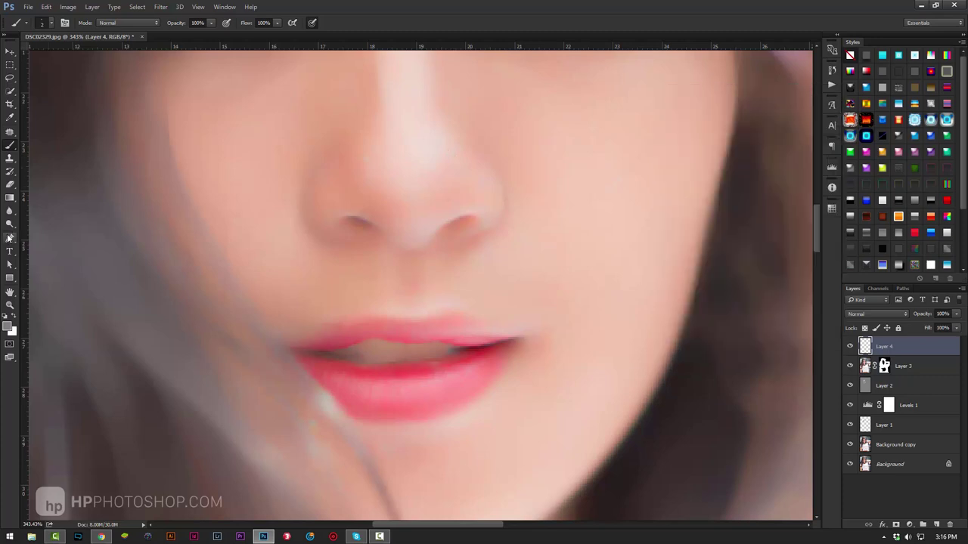
- Select the Pen tool and delete the test lip path
left_click(11, 237)
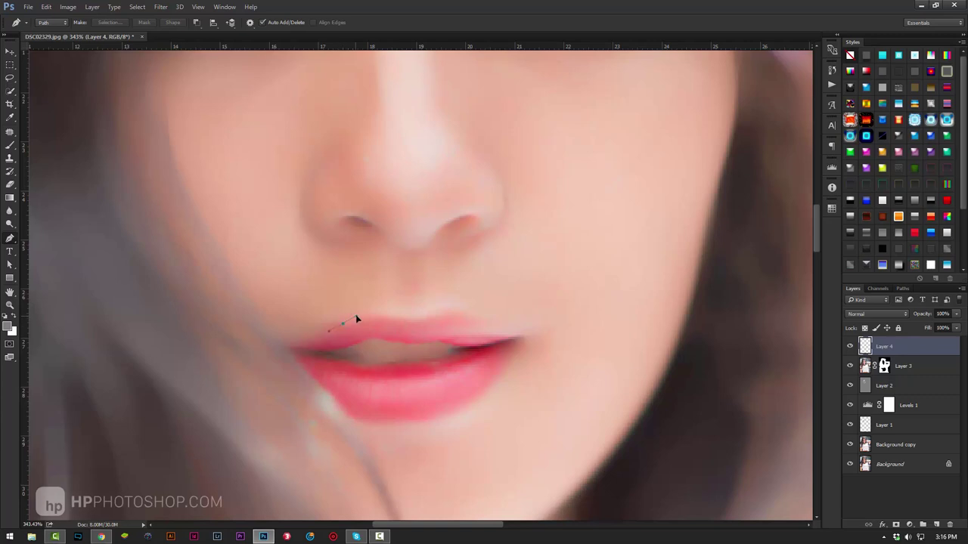
right_click(368, 330)
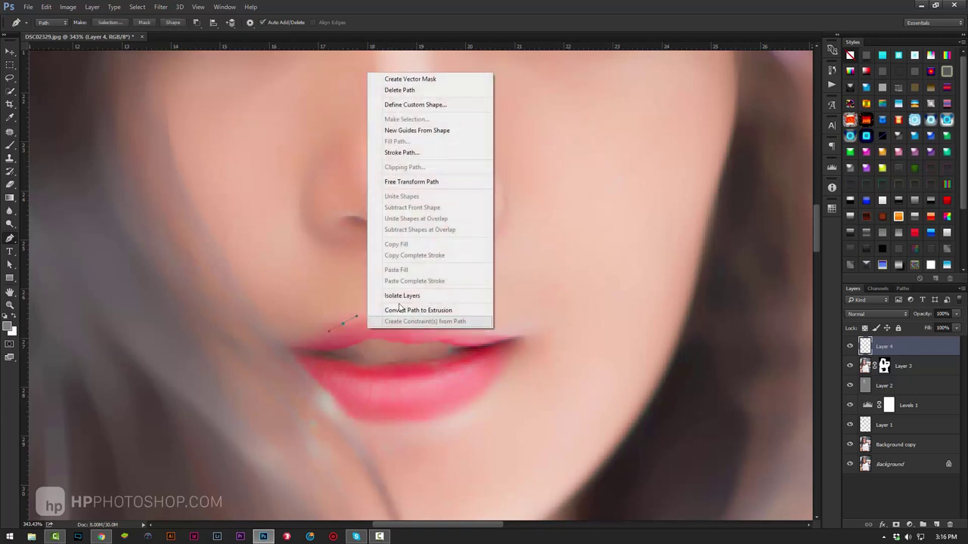
left_click(416, 91)
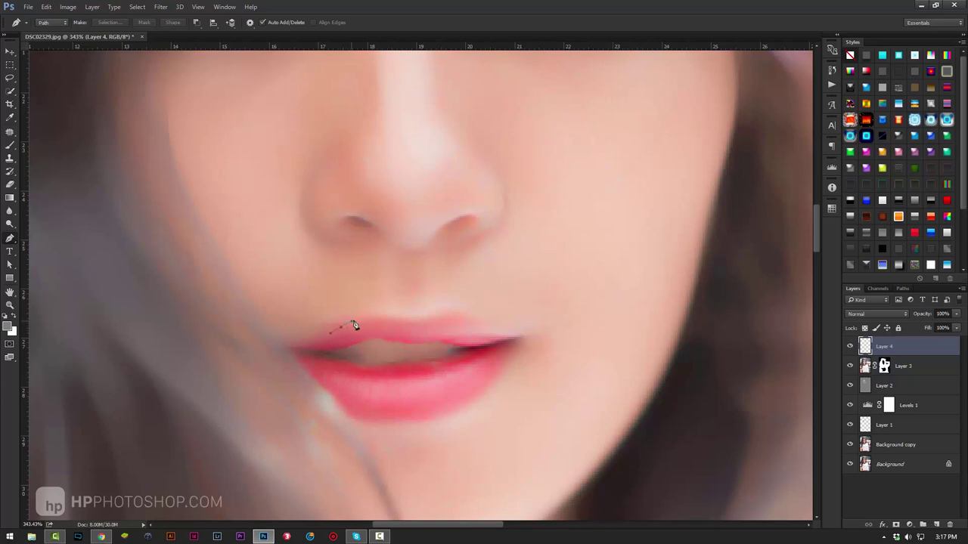
- Start a path on the upper lip and delete a stray path
left_click(353, 323)
left_click(476, 327)
right_click(427, 320)
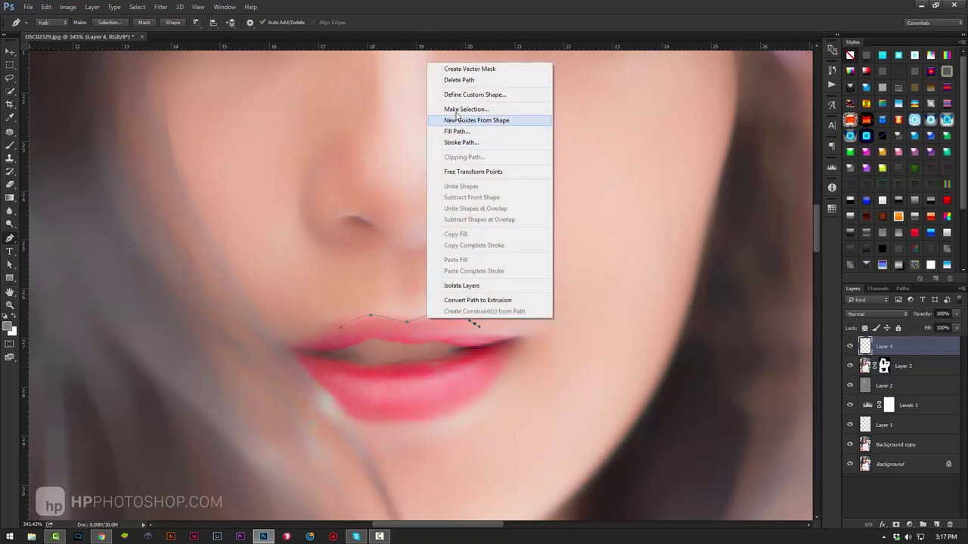
left_click(456, 84)
right_click(465, 163)
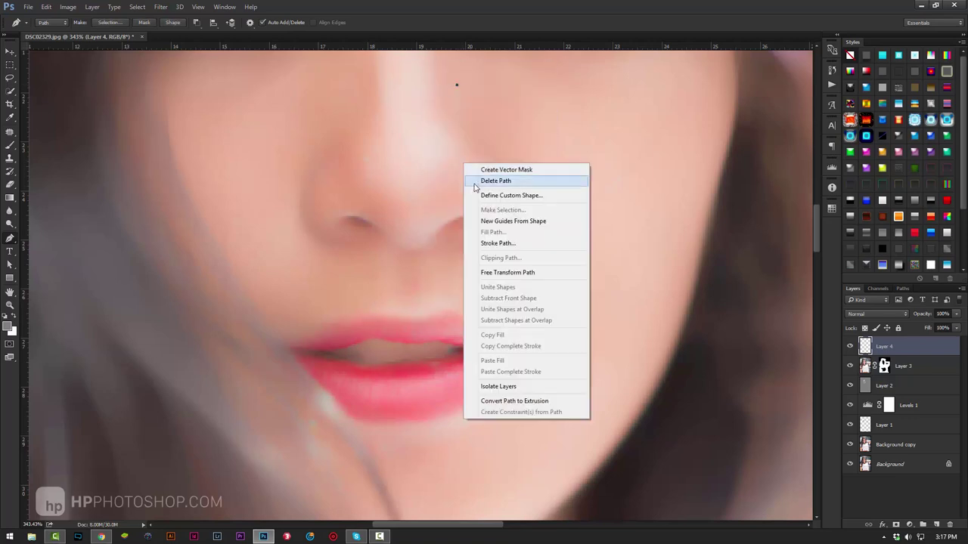
left_click(475, 182)
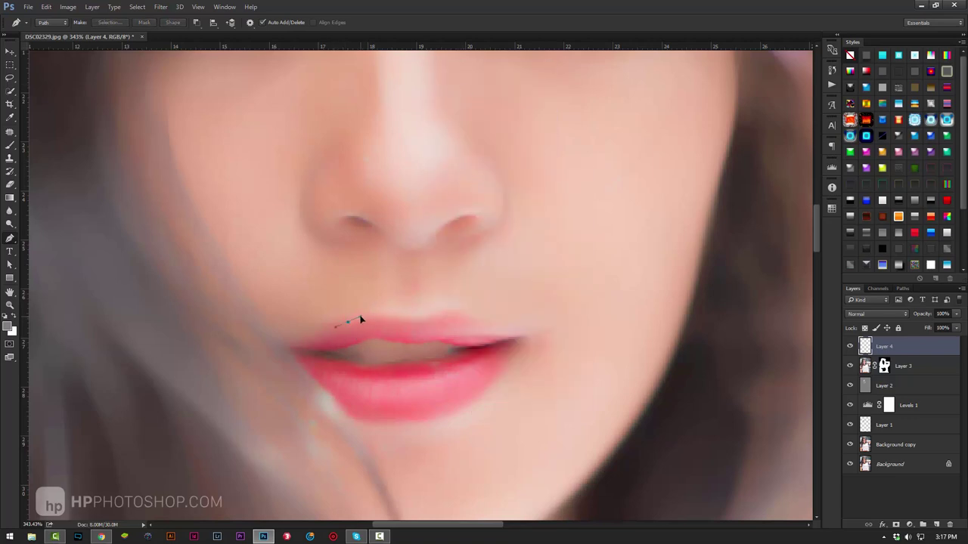
- Draw a curved path along the upper lip and stroke it with the Brush
left_click_drag(381, 309, 390, 313)
left_click_drag(443, 310, 451, 313)
right_click(430, 314)
left_click(534, 4)
right_click(428, 323)
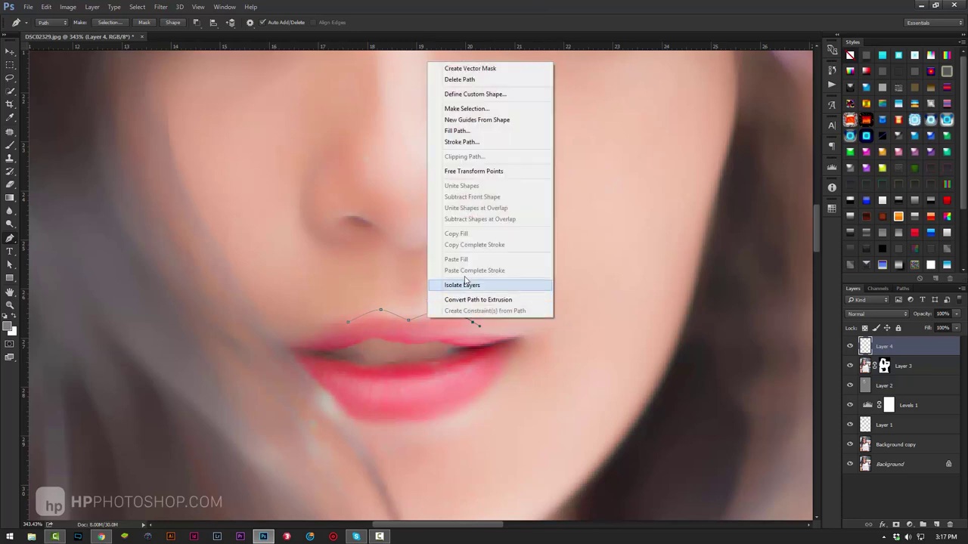
left_click(481, 143)
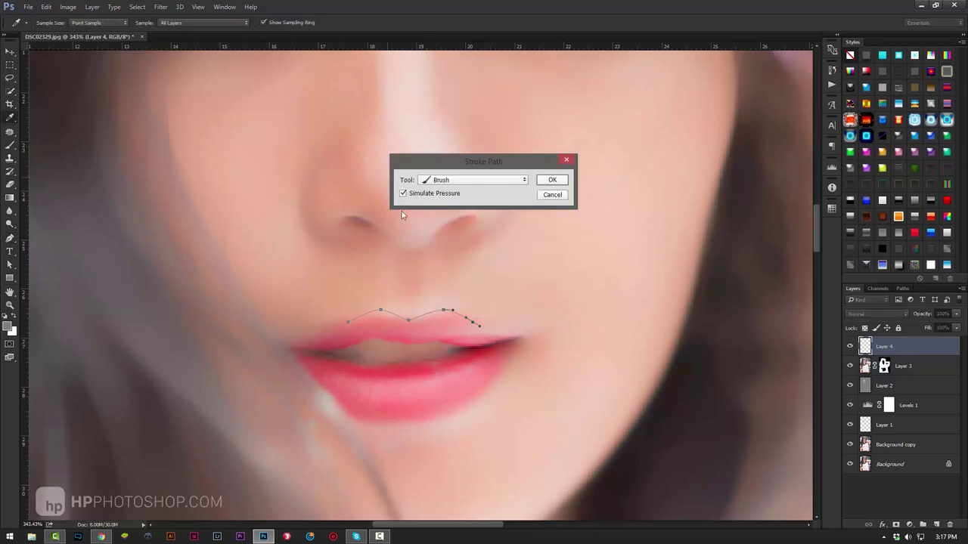
left_click(444, 180)
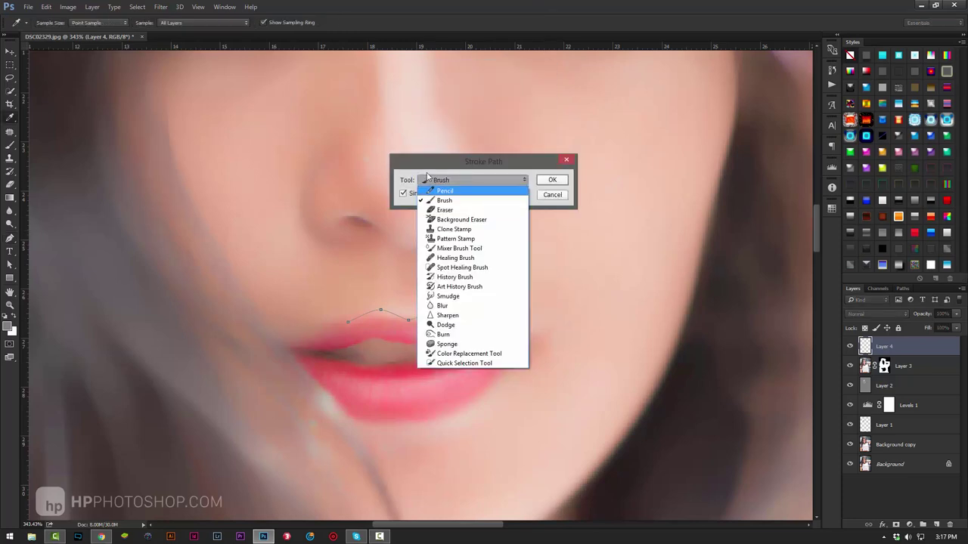
left_click(408, 204)
left_click(406, 196)
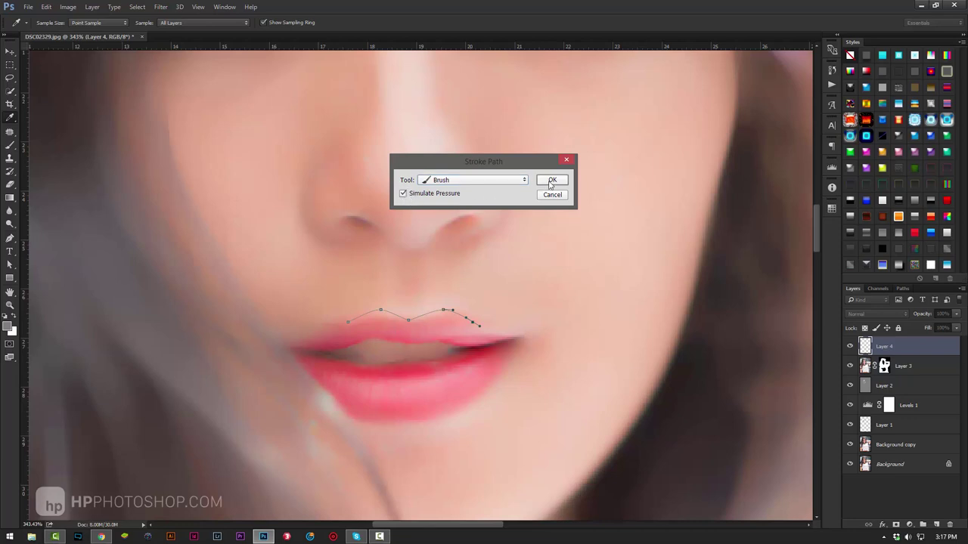
left_click(551, 183)
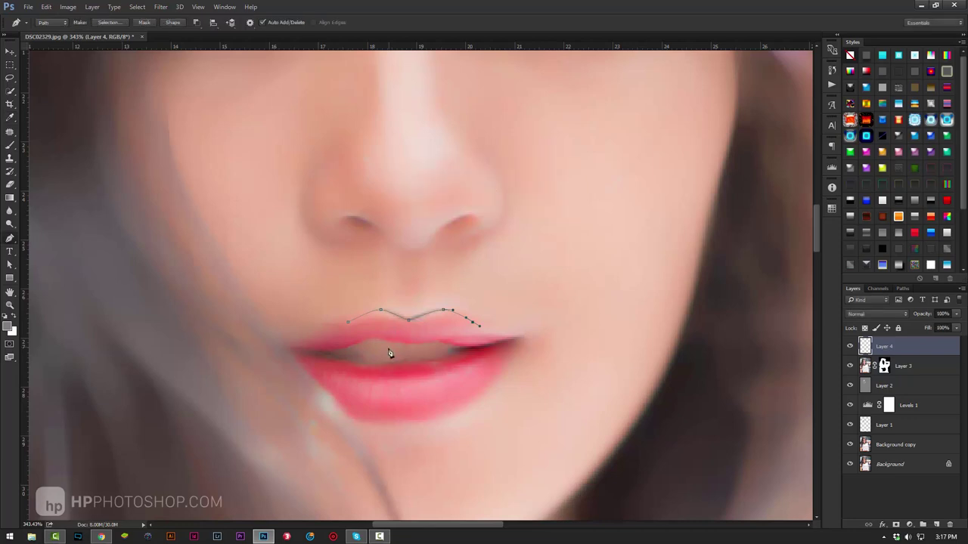
- Set white as foreground, replace the gray stroke with a white one, and delete the path
left_click(12, 316)
right_click(422, 328)
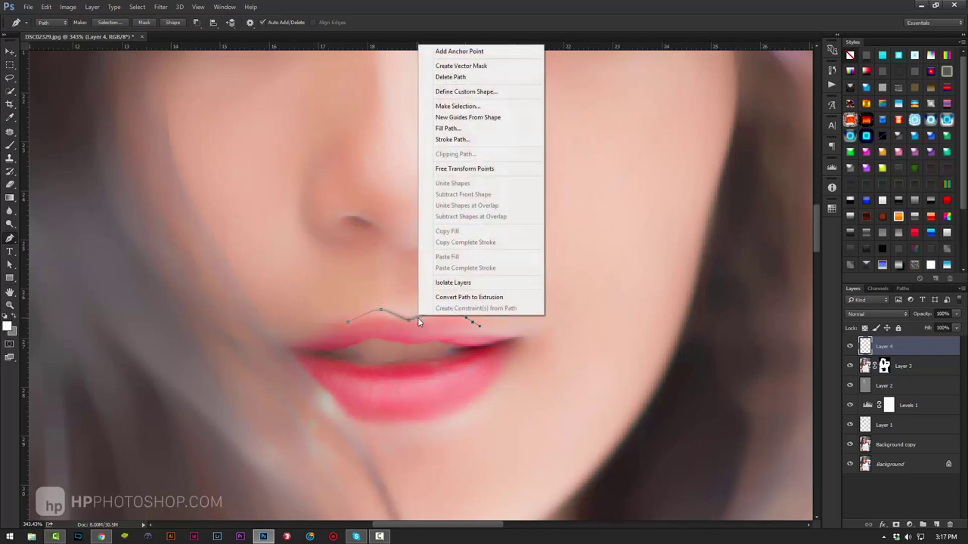
key("Escape")
key("ctrl+z")
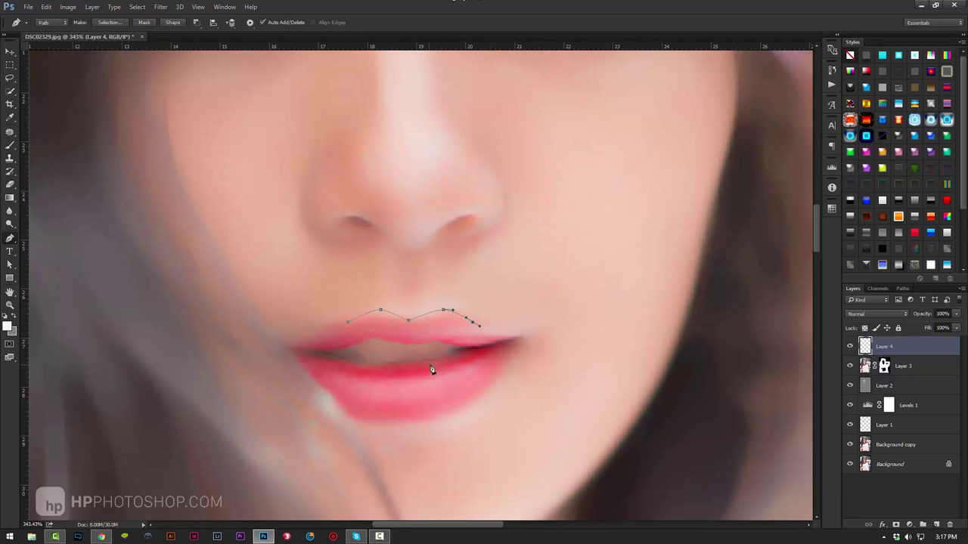
right_click(400, 323)
left_click(443, 143)
key("Escape")
right_click(425, 321)
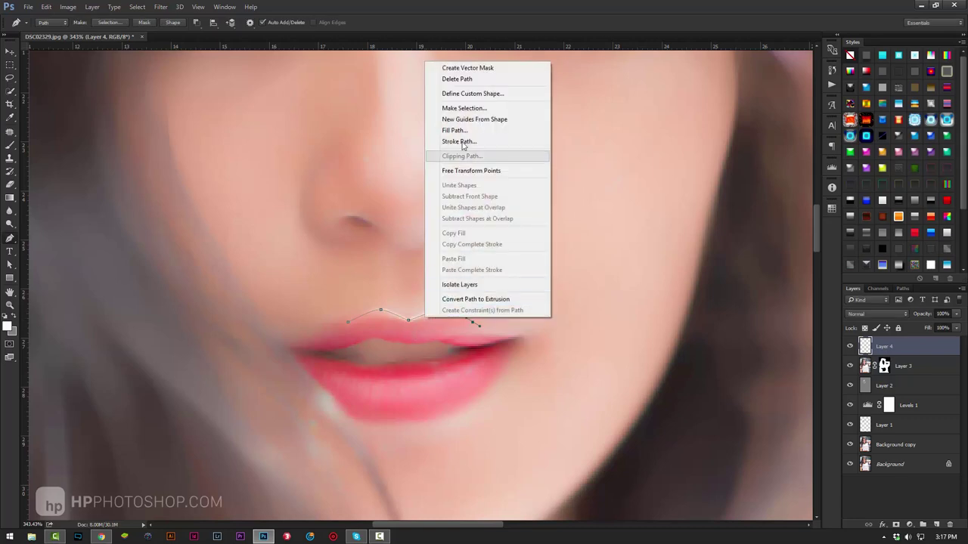
key("Escape")
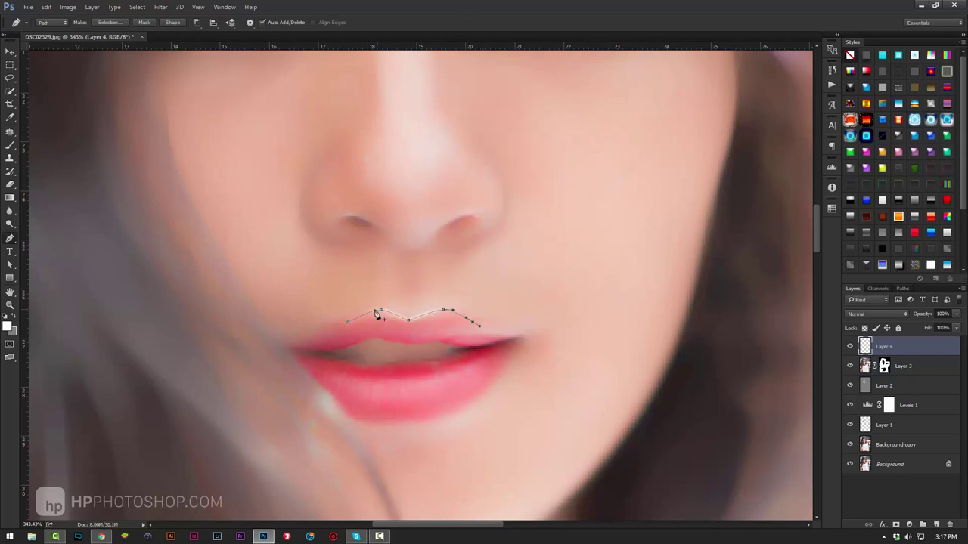
right_click(431, 322)
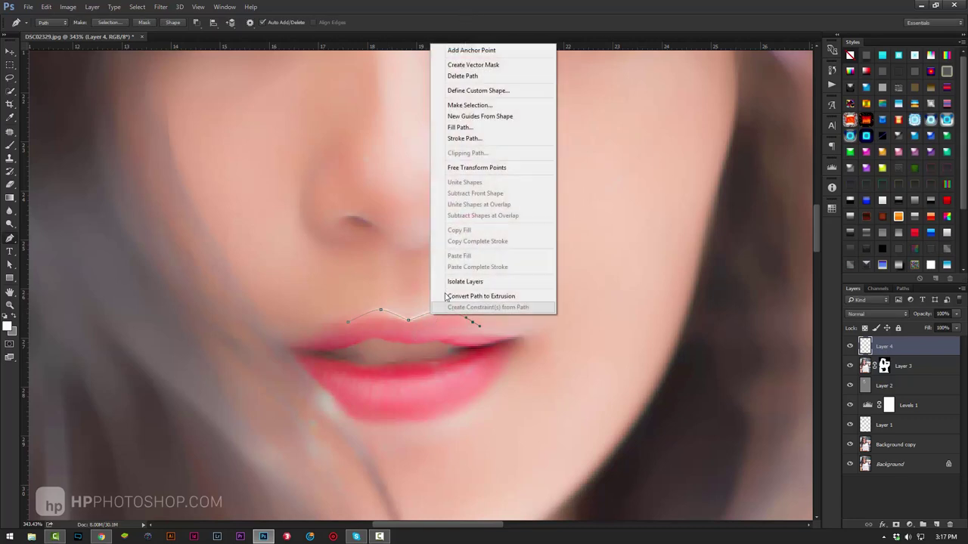
left_click(476, 80)
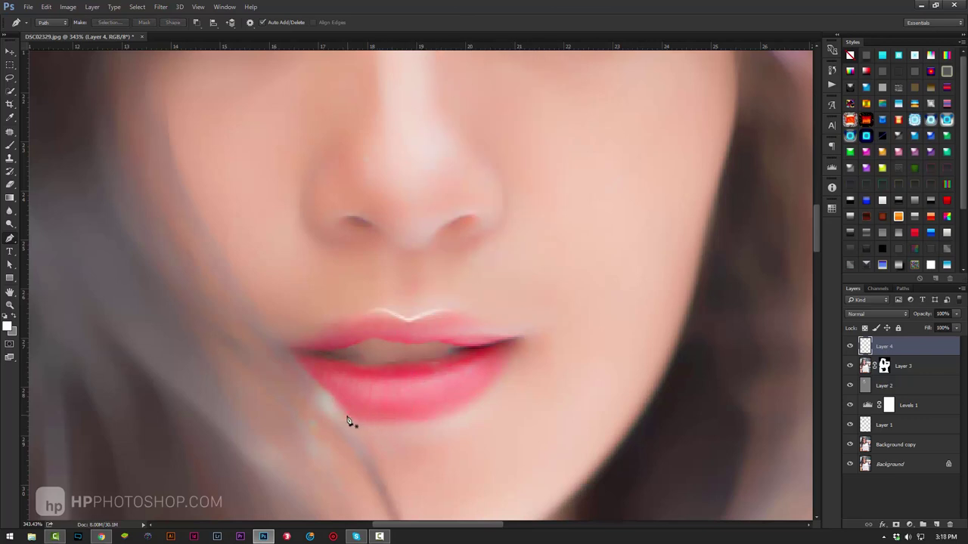
- Stroke a white highlight curve along the lower lip edge, then delete its path
left_click_drag(347, 418, 362, 425)
left_click_drag(365, 426, 365, 425)
left_click_drag(450, 414, 472, 400)
right_click(414, 421)
left_click(454, 243)
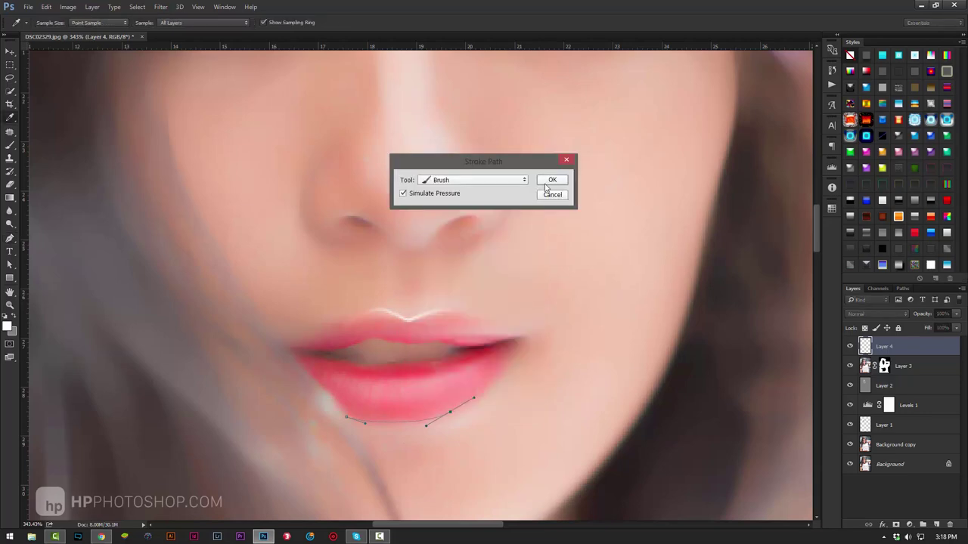
left_click(551, 179)
right_click(426, 408)
left_click(458, 168)
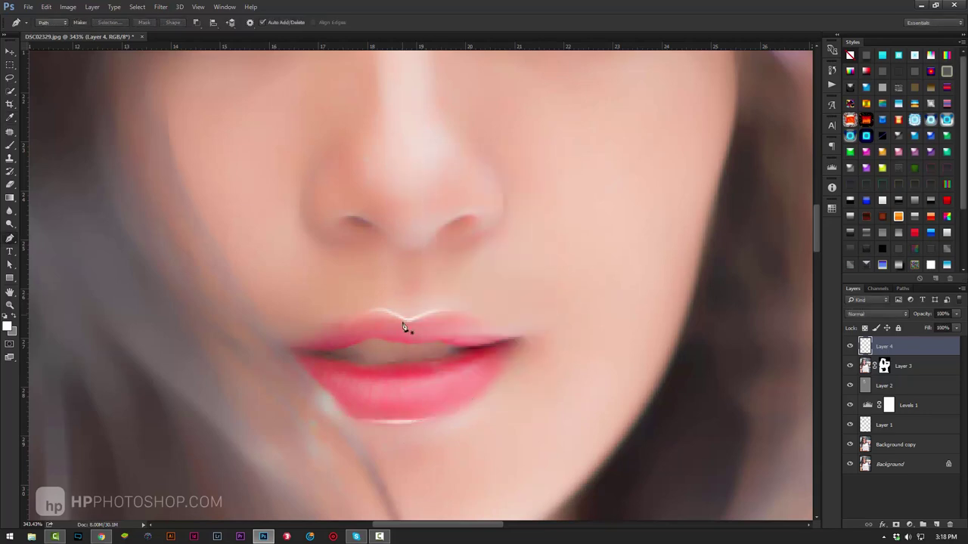
- Stroke a thin white highlight line down the nose bridge and remove the path
key("z")
key("ctrl+0")
left_click_drag(410, 275, 425, 304)
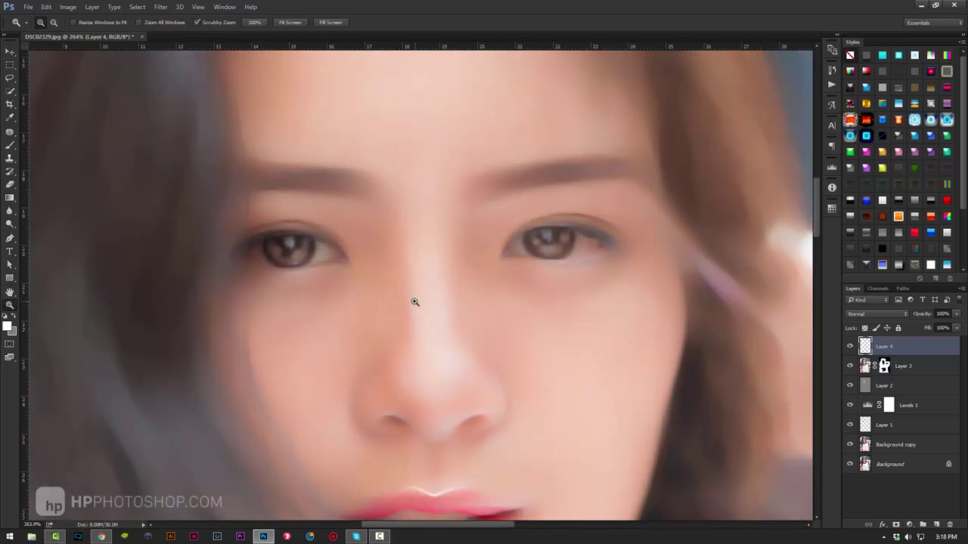
key("p")
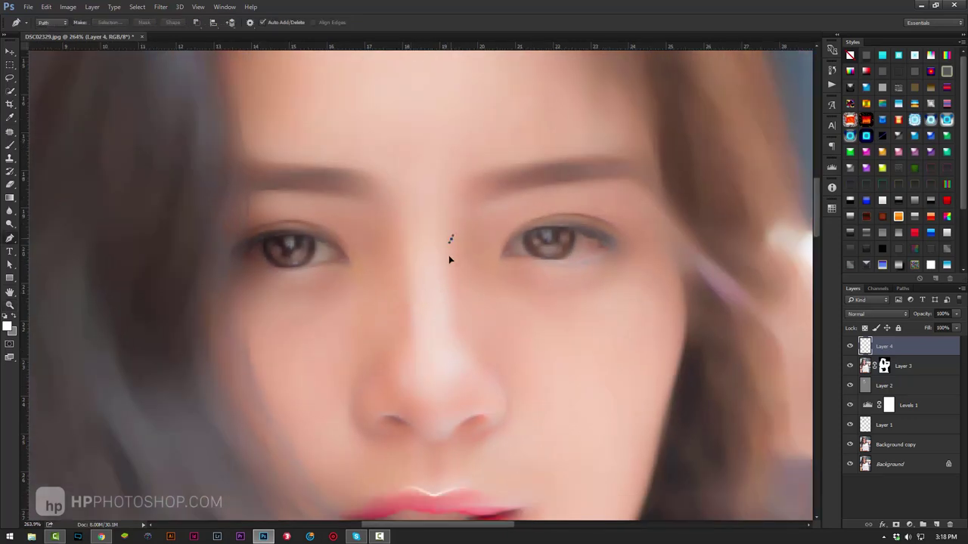
left_click_drag(463, 353, 477, 376)
right_click(469, 354)
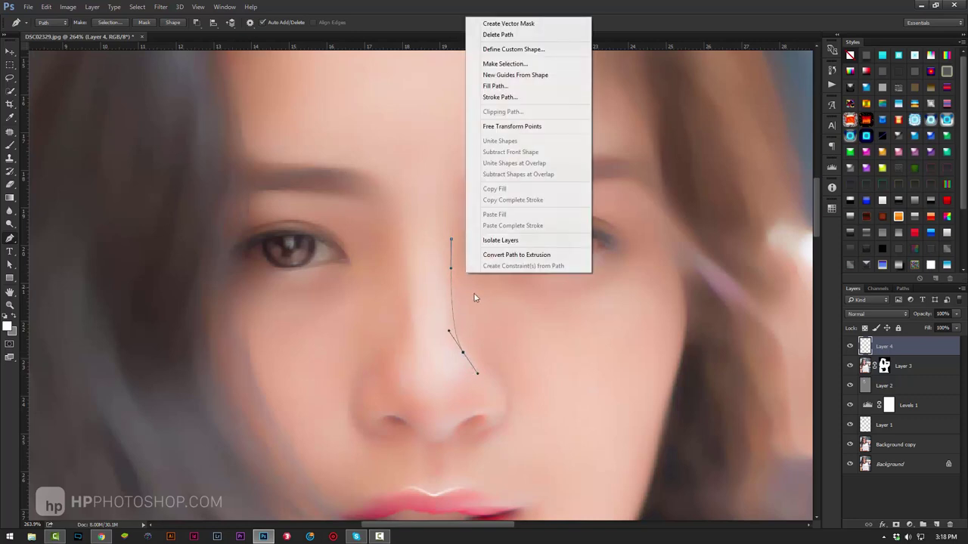
left_click(484, 99)
left_click(541, 183)
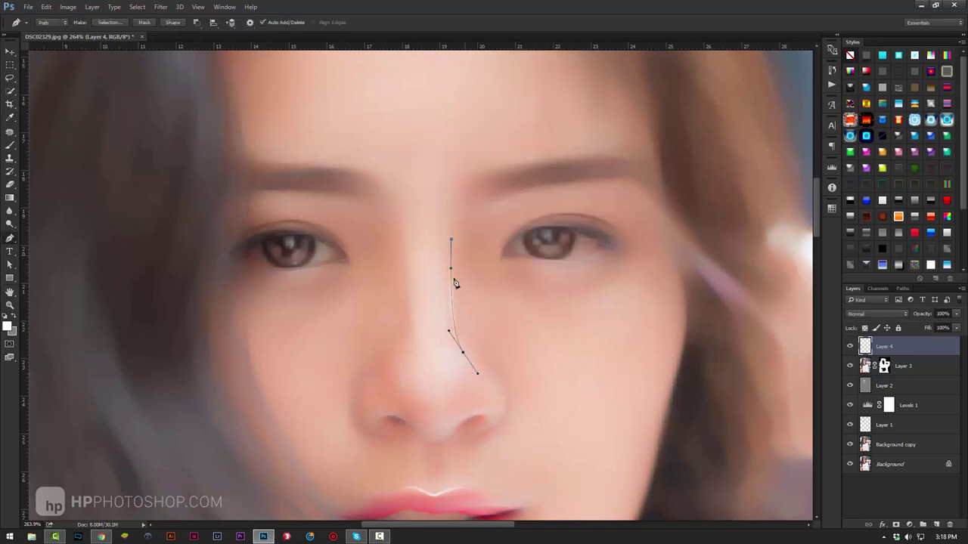
right_click(451, 301)
left_click(473, 51)
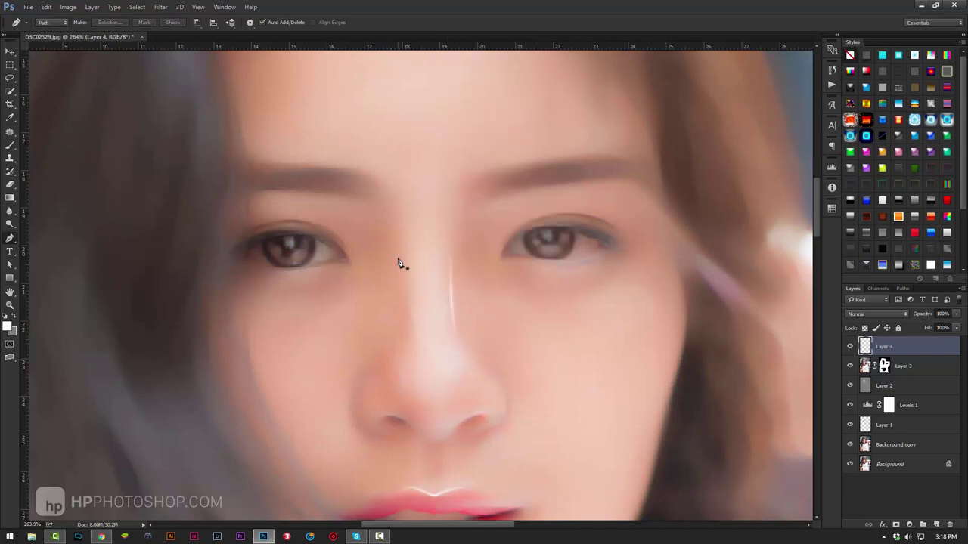
- Stroke a white highlight along the other side of the nose, keeping only the stroke
left_click(397, 201)
left_click(404, 245)
left_click(409, 288)
left_click(413, 331)
left_click(404, 350)
mouse_move(393, 374)
left_mouse_down()
mouse_move(377, 385)
mouse_move(390, 374)
left_mouse_up()
right_click(408, 293)
left_click(446, 115)
left_click(551, 180)
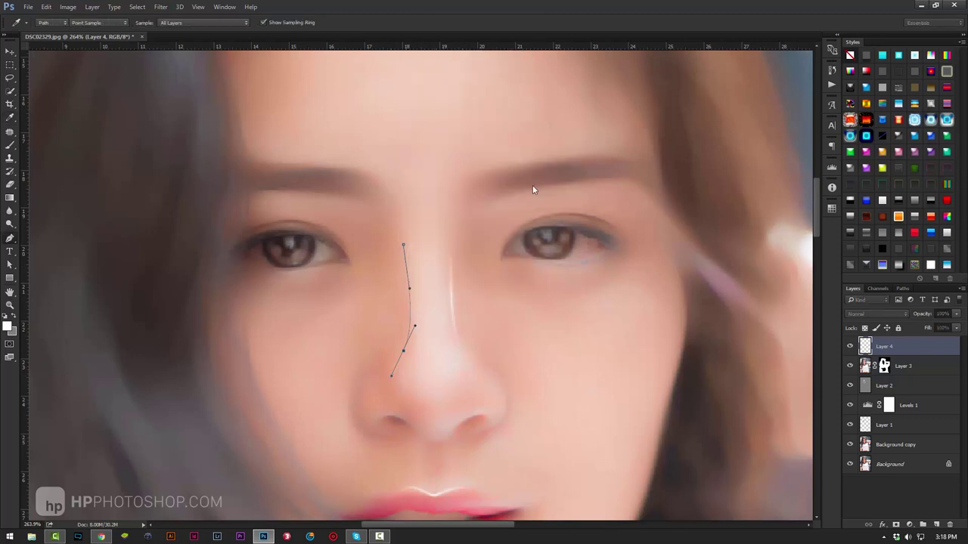
right_click(413, 288)
left_click(446, 47)
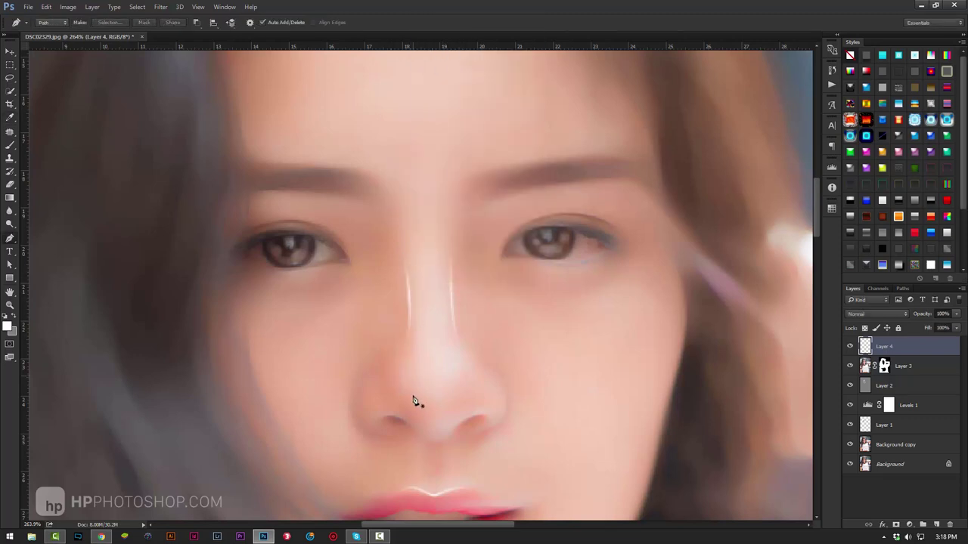
scroll(408, 272, "down", 3)
- Stroke a white highlight curve along the left nostril and delete its path
key("z")
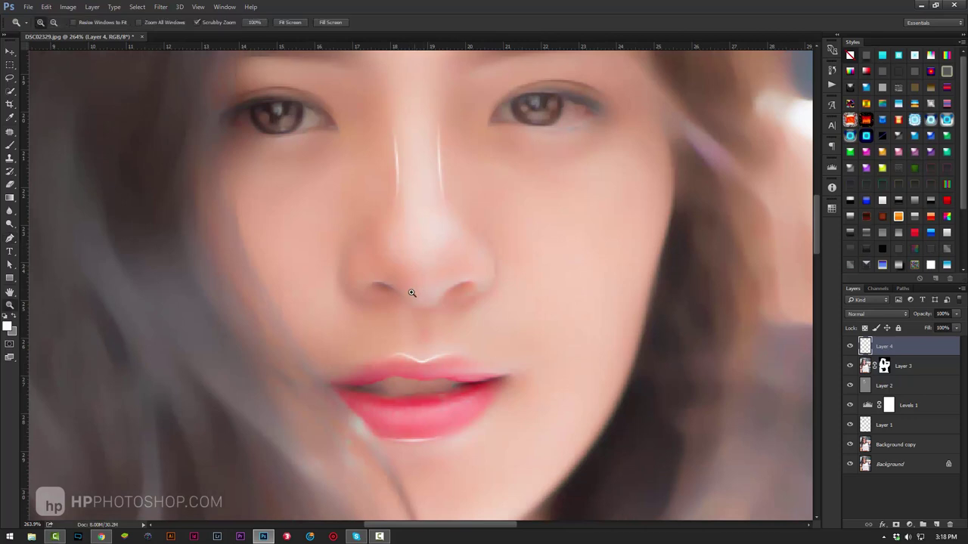
left_click_drag(432, 285, 446, 287)
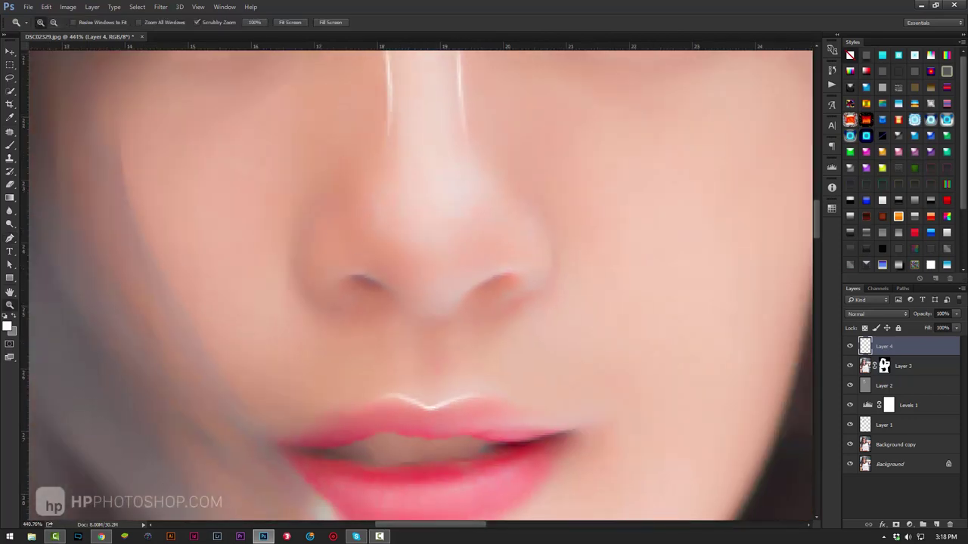
left_click(10, 238)
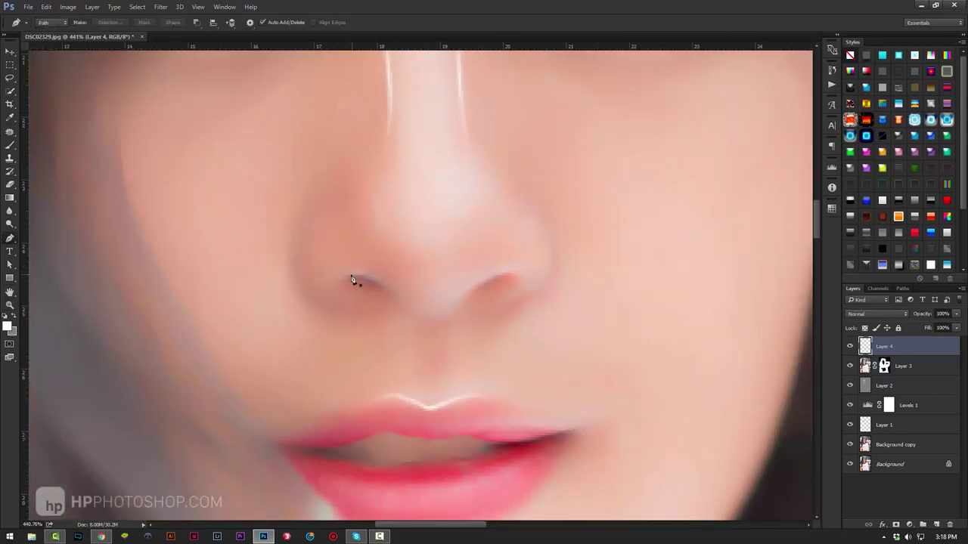
left_click_drag(344, 279, 349, 275)
right_click(371, 273)
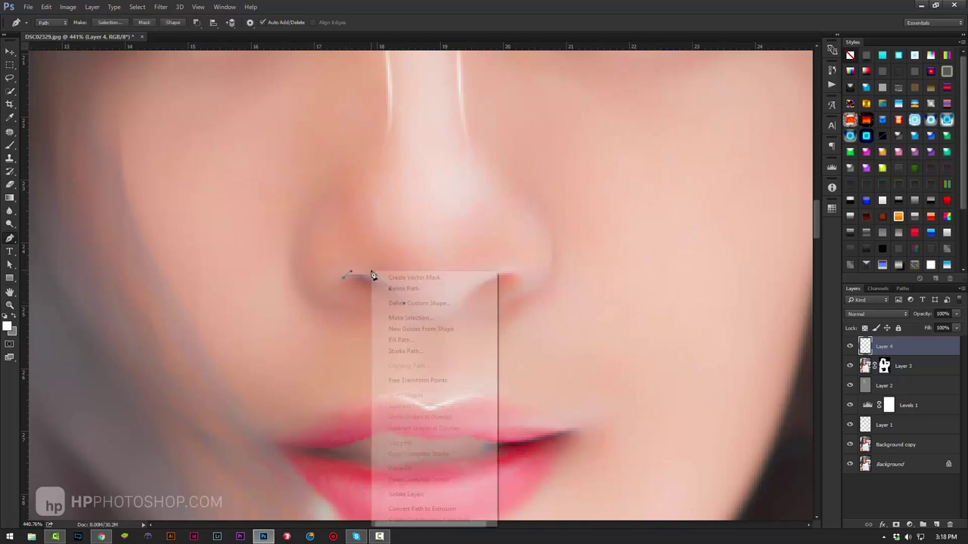
left_click(429, 339)
left_click(552, 180)
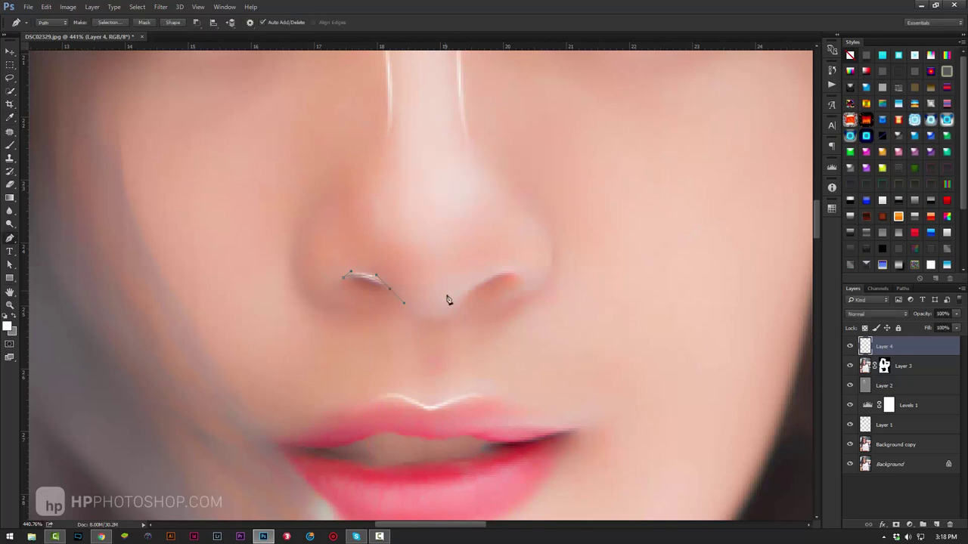
right_click(457, 262)
left_click(484, 282)
- Stroke a white highlight along the right nostril, keeping only the stroke
left_click_drag(467, 291, 524, 282)
right_click(503, 281)
left_click(529, 98)
left_click(549, 179)
right_click(473, 254)
left_click(478, 264)
- Stroke a thin white highlight beneath the left eye and remove the path
key("z")
left_click_drag(478, 263, 382, 324)
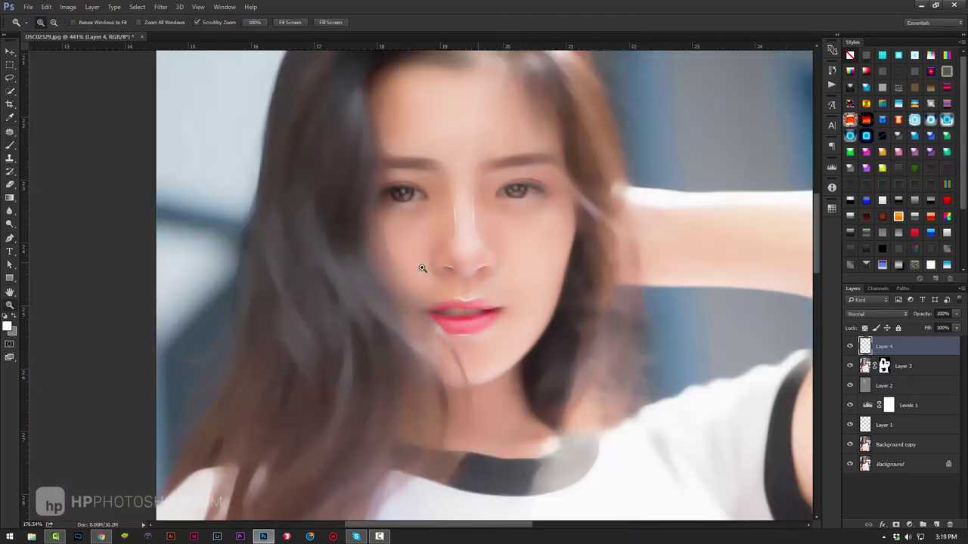
left_click_drag(395, 182, 514, 181)
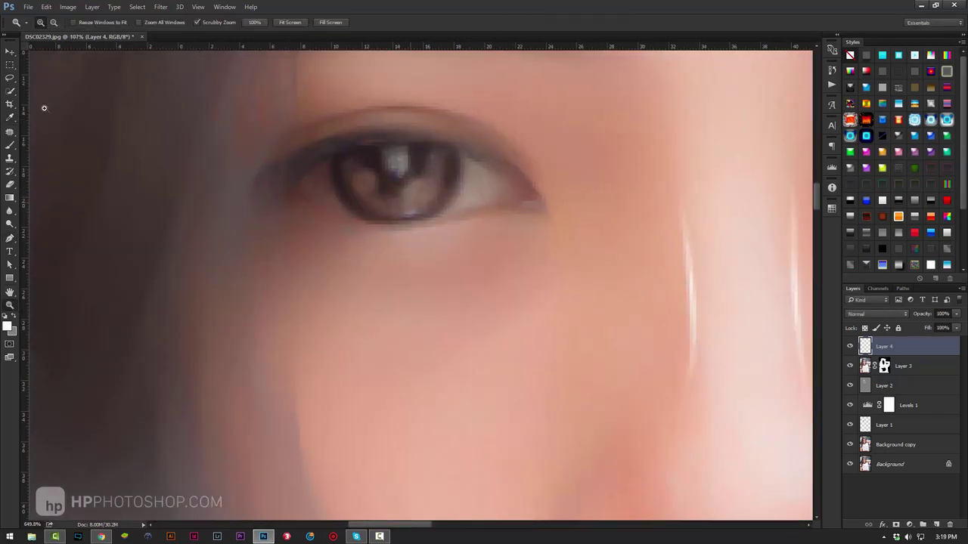
left_click(10, 239)
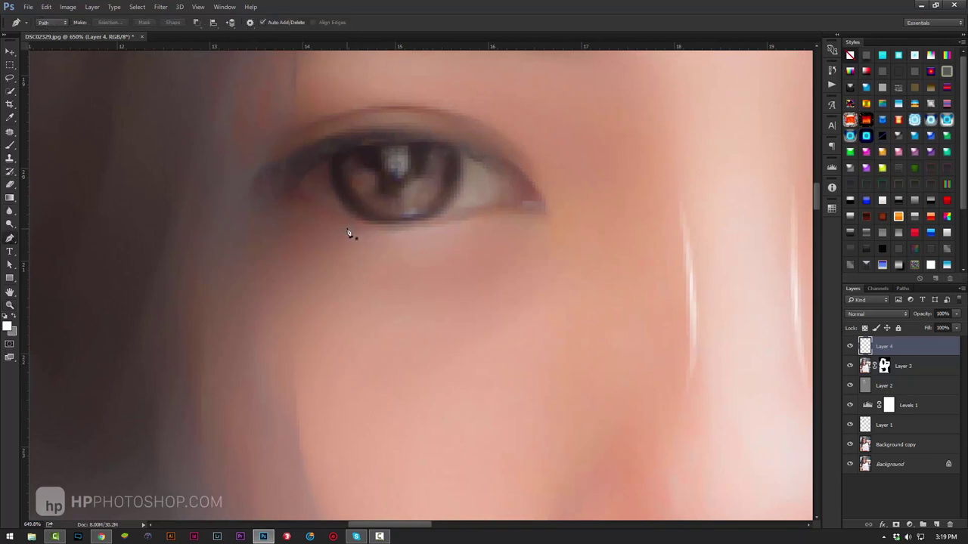
left_click_drag(438, 227, 510, 196)
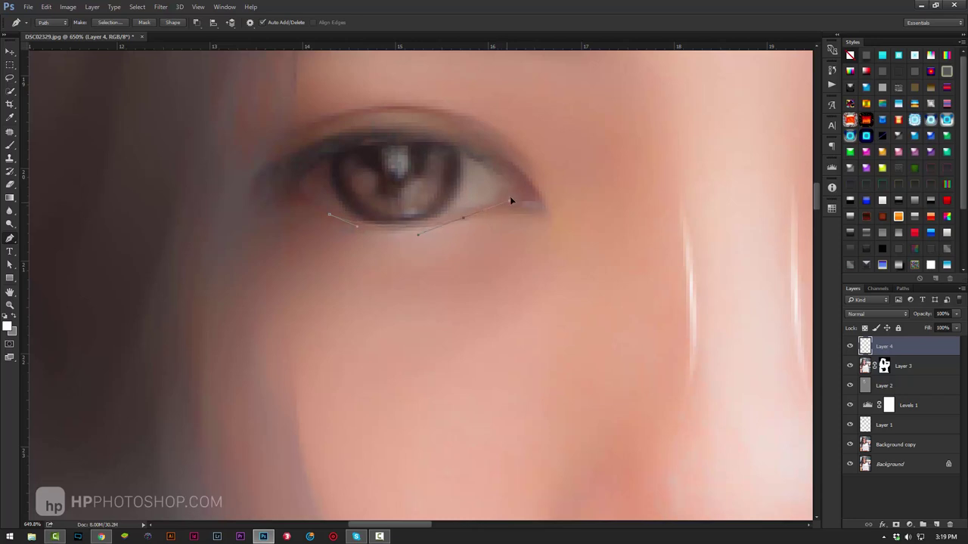
right_click(449, 224)
left_click(482, 321)
left_click(551, 179)
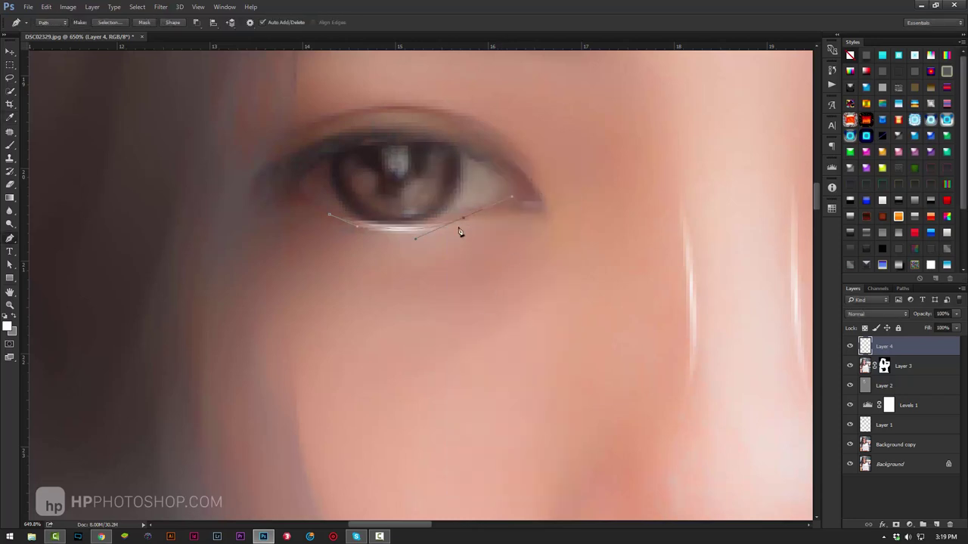
right_click(437, 242)
left_click(483, 261)
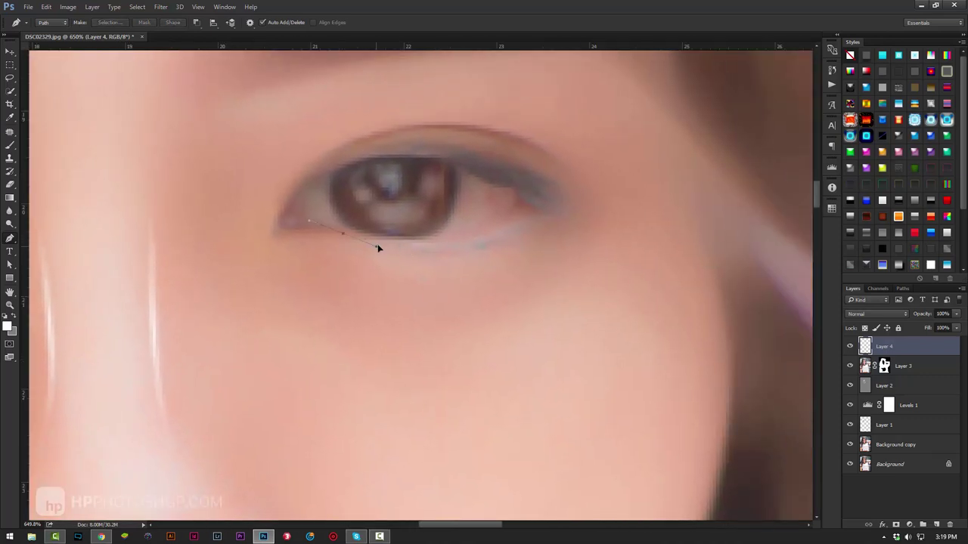
- Stroke a thin white highlight beneath the right eye and delete its path
left_click(381, 243)
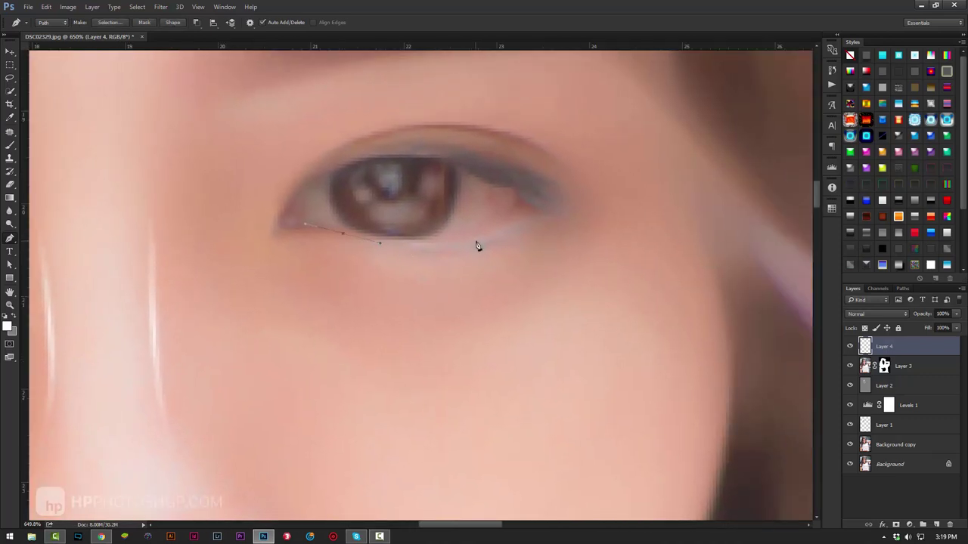
left_click(527, 223)
right_click(427, 240)
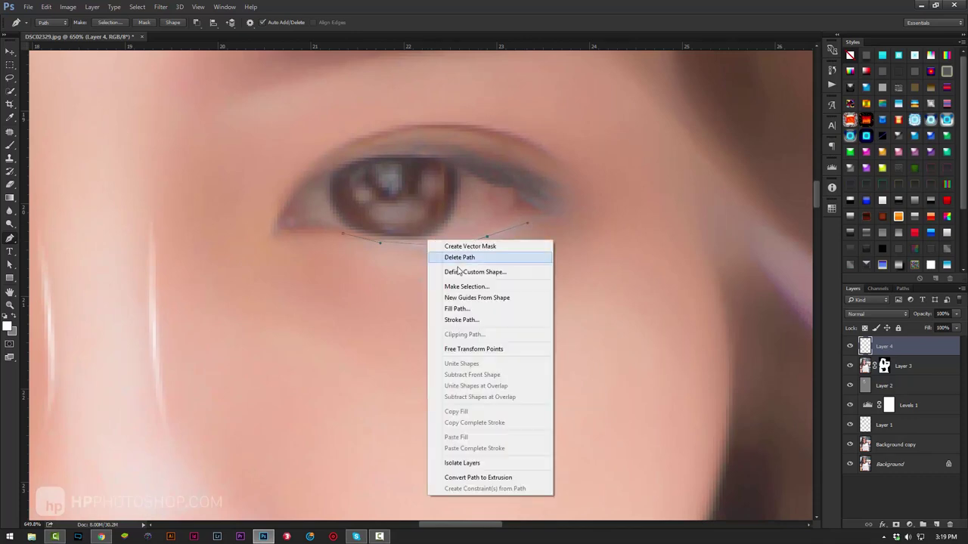
left_click(457, 320)
left_click(552, 184)
right_click(421, 262)
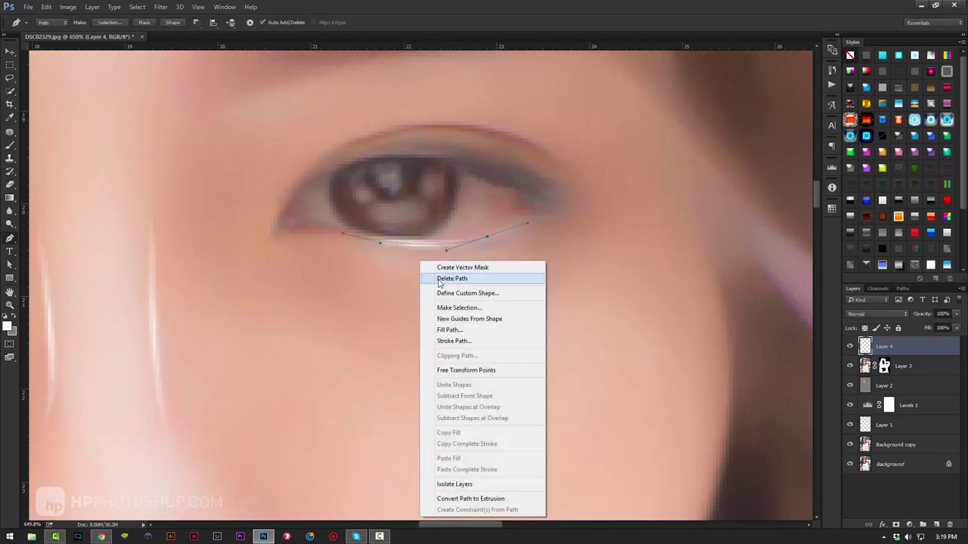
left_click(439, 280)
key("z")
left_click_drag(383, 287, 345, 298)
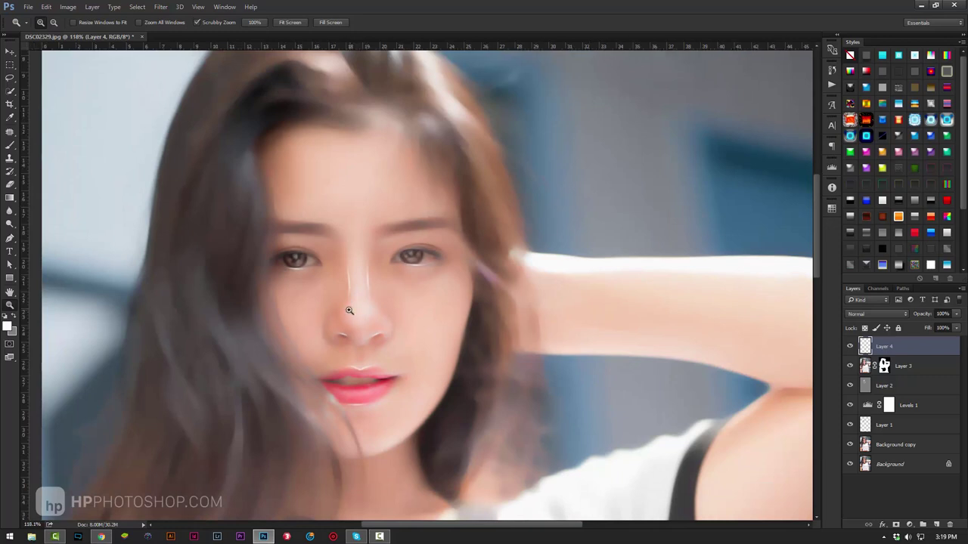
- Stroke a white highlight from the chin up the right jawline toward the hair, removing the path
left_click_drag(376, 463, 411, 455)
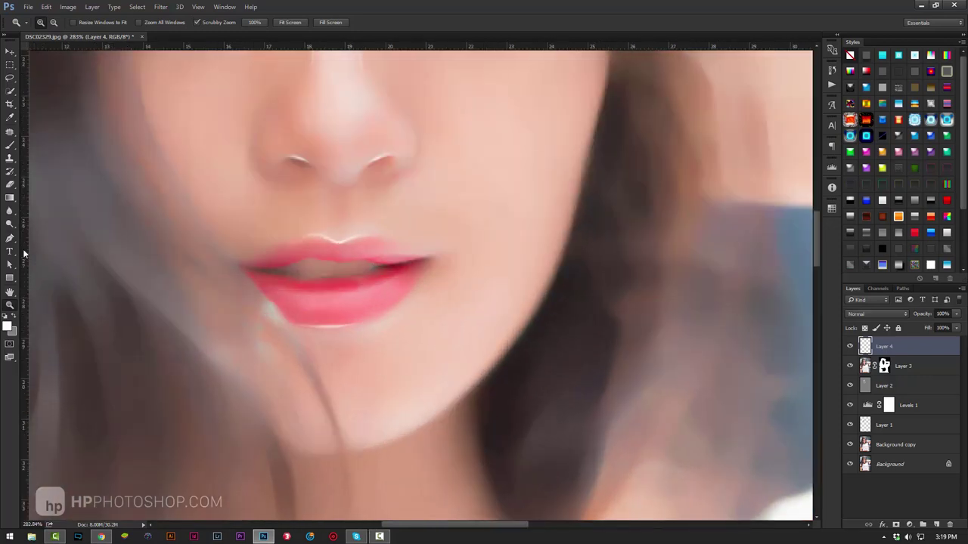
key("p")
left_click(328, 464)
left_click(381, 447)
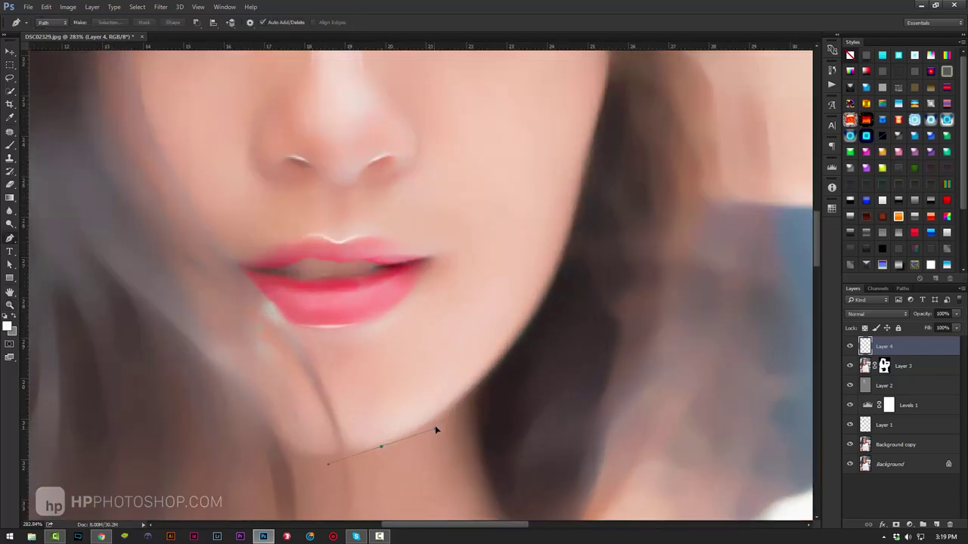
left_click_drag(427, 431, 427, 426)
left_click_drag(551, 285, 580, 219)
left_click_drag(595, 123, 603, 89)
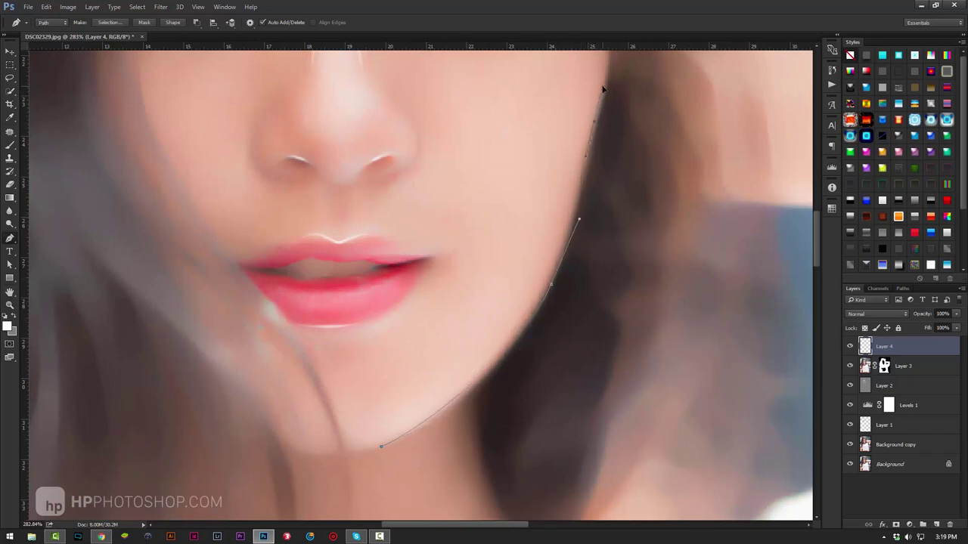
left_click_drag(609, 124, 605, 222)
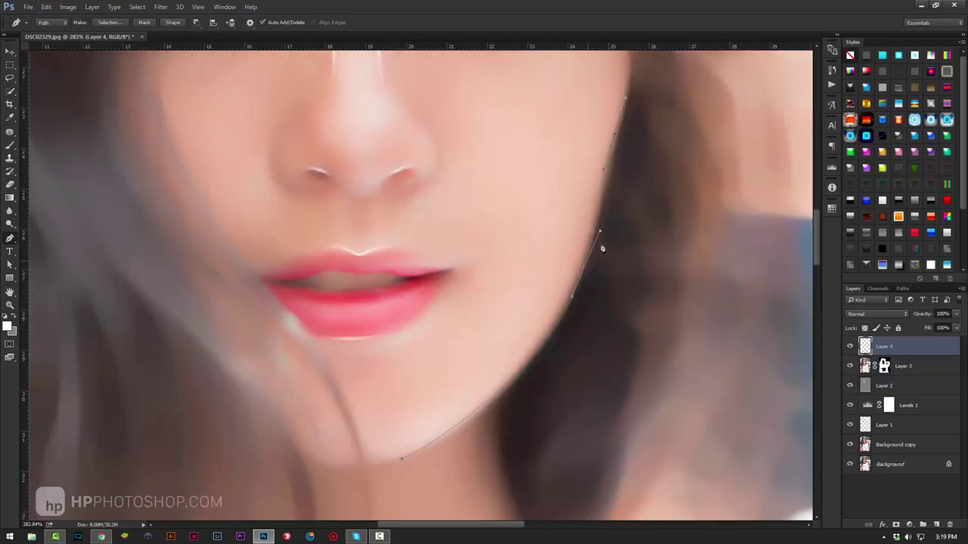
right_click(602, 248)
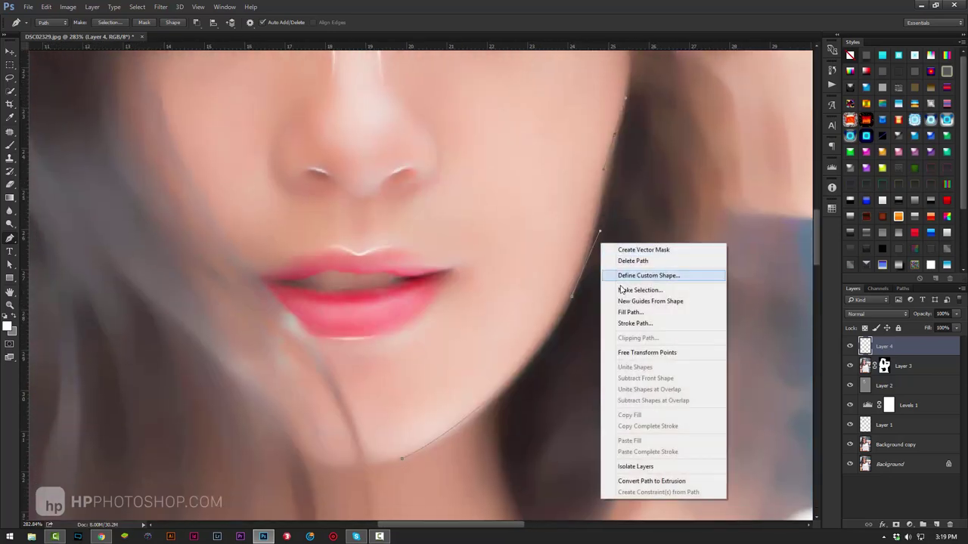
left_click(627, 309)
left_click(552, 180)
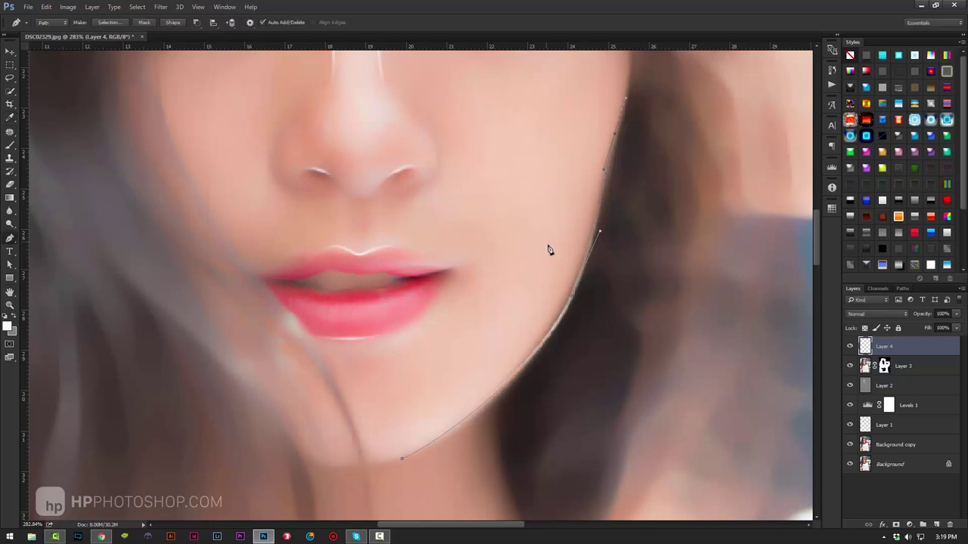
right_click(571, 243)
left_click(590, 257)
- Lower the Layer 4 highlight opacity to 70%
key("z")
left_click_drag(498, 287, 460, 266)
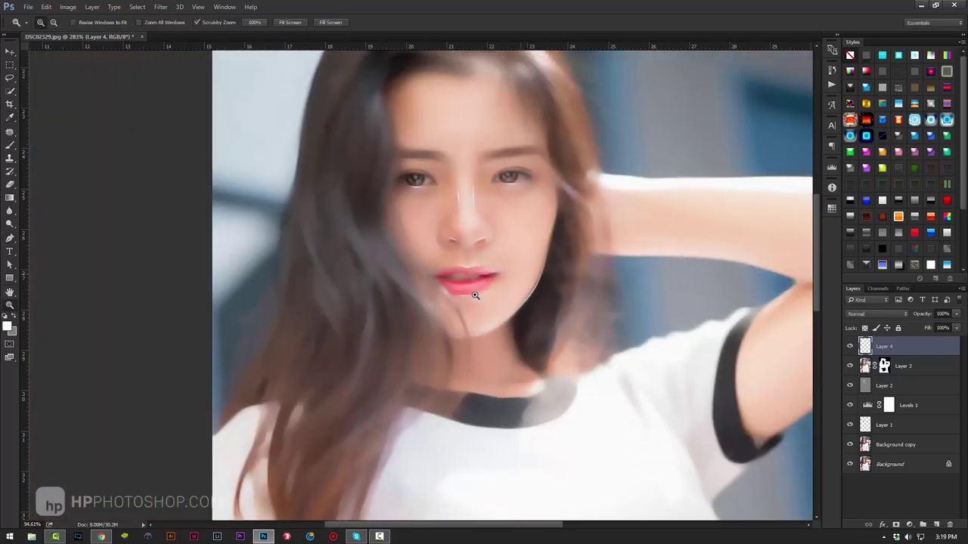
left_click_drag(458, 215, 450, 328)
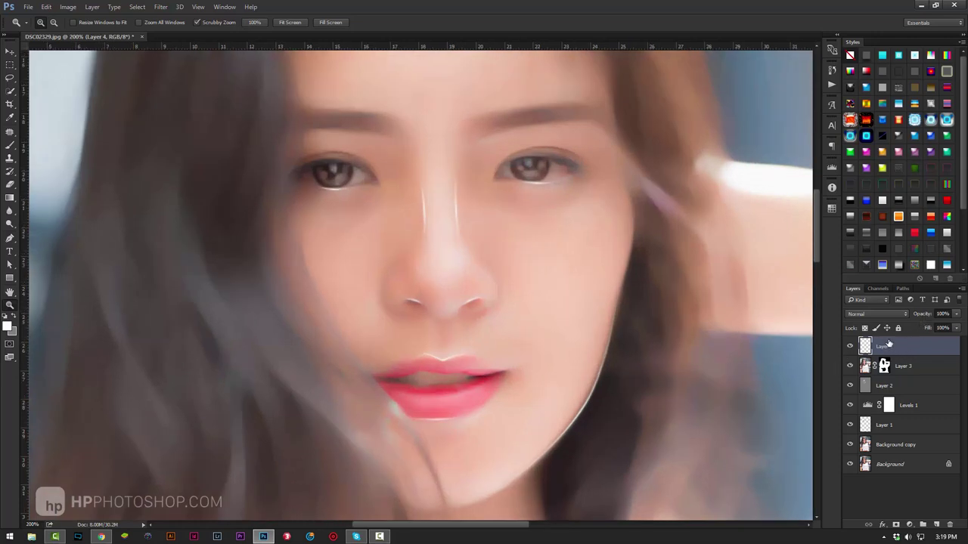
left_click(921, 314)
key("Return")
- Soften the highlights with a Gaussian Blur of 2.1 pixels
left_click(161, 7)
mouse_move(165, 118)
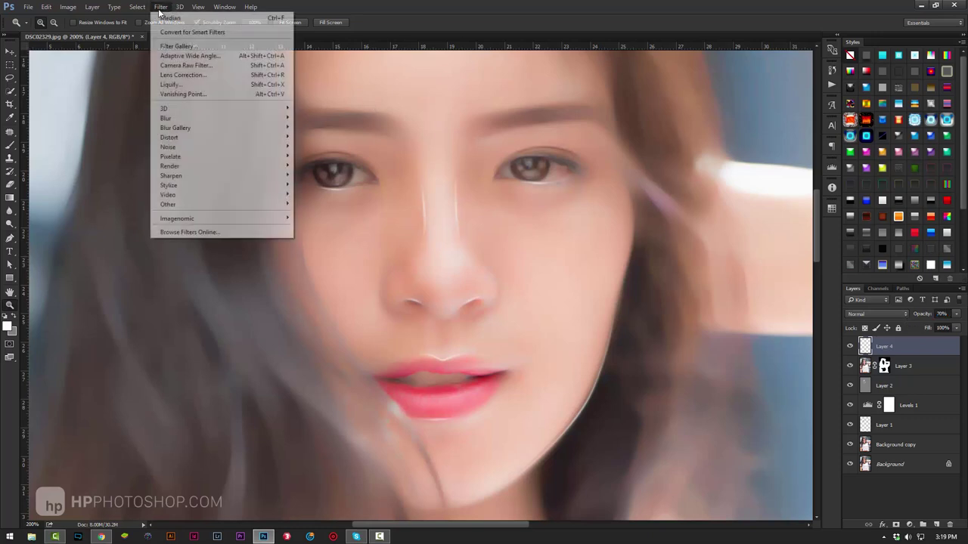
left_click(321, 156)
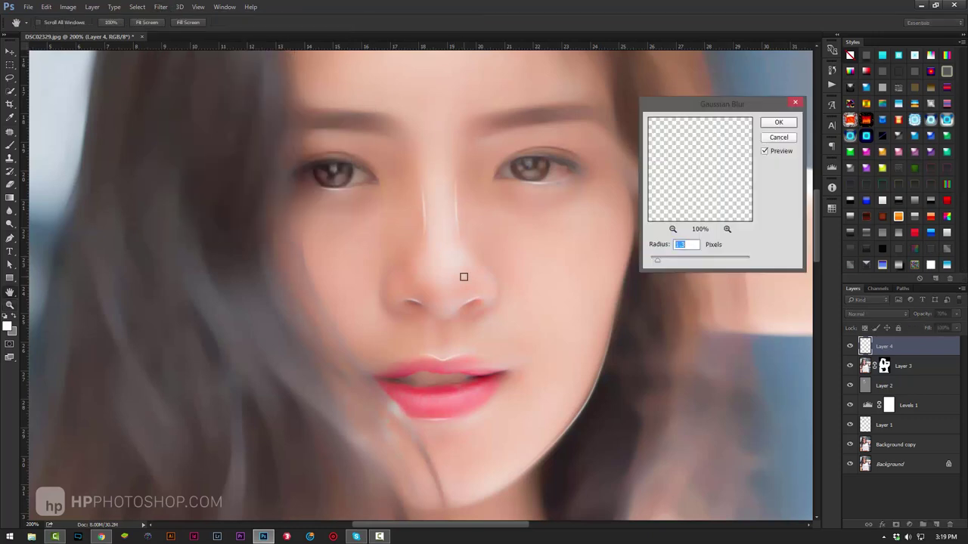
left_click(661, 263)
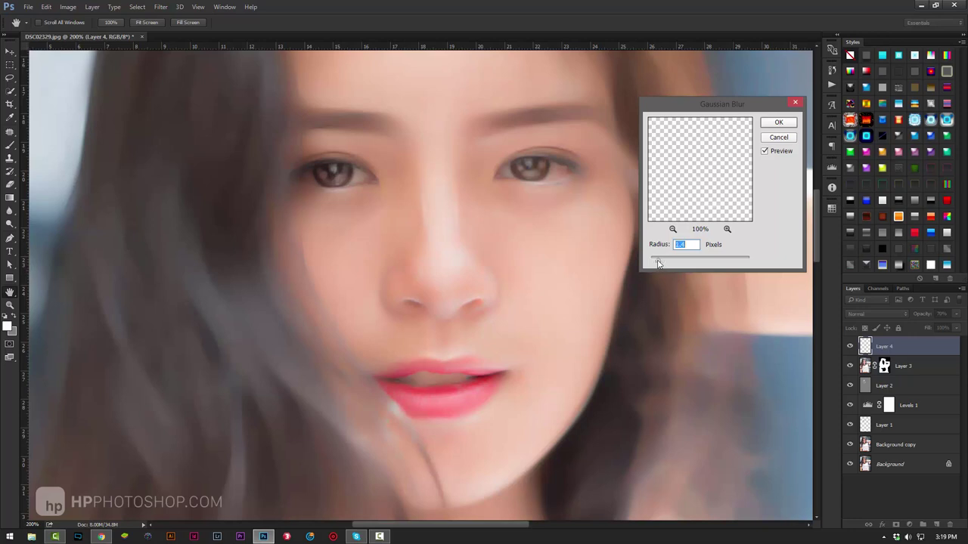
left_click(779, 123)
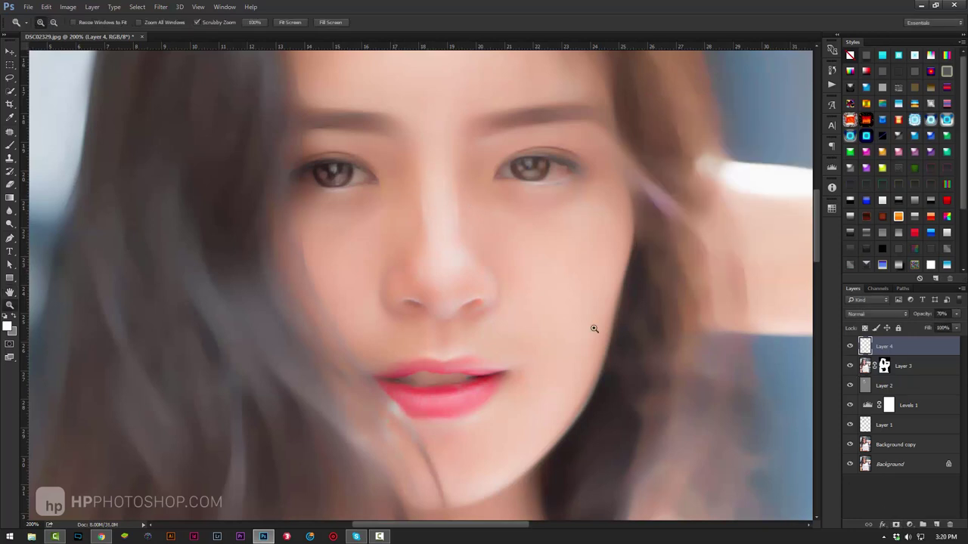
- Show Layer 4 again and zoom in on the nose and lips
left_click(10, 184)
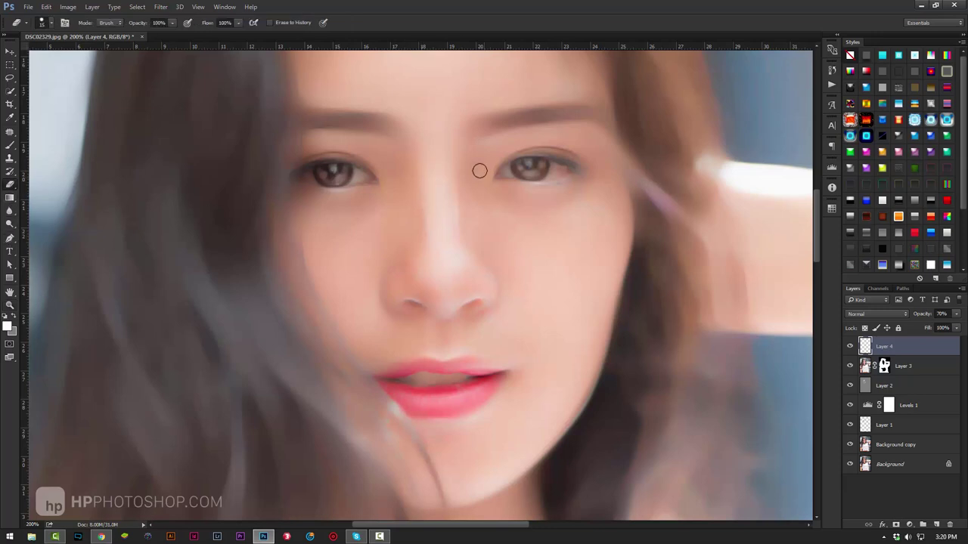
key("ctrl+space")
left_click_drag(434, 239, 363, 240)
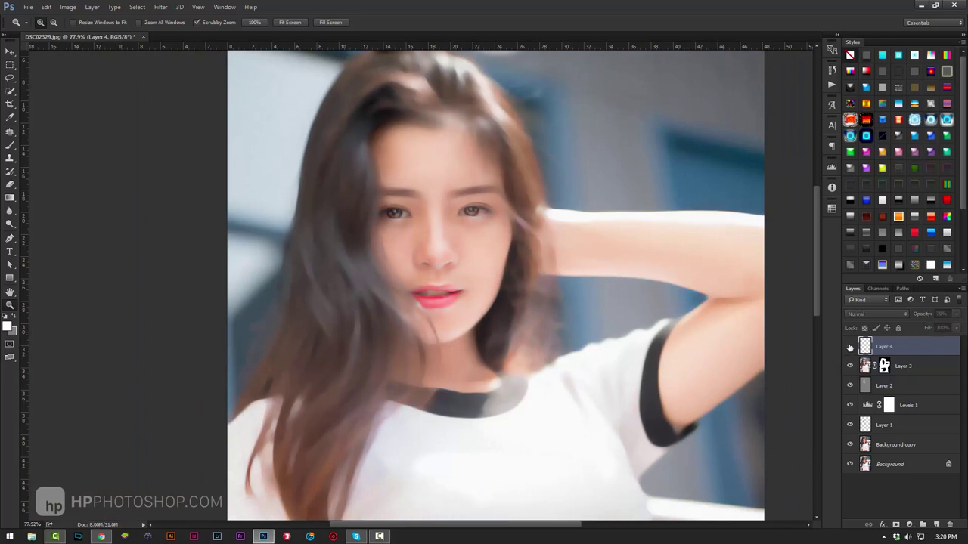
left_click(850, 347)
left_click(466, 263)
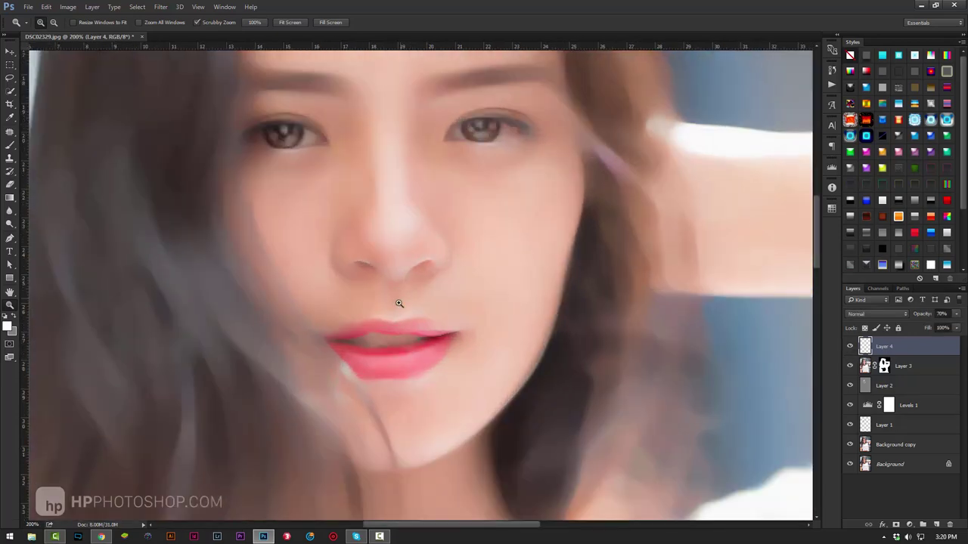
left_click_drag(378, 368, 419, 369)
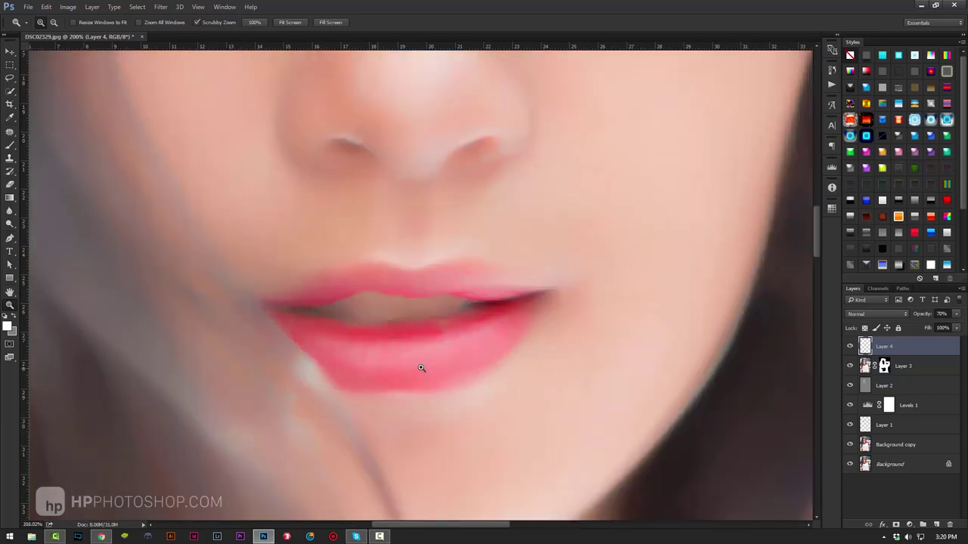
- Zoom out and pan to recentre the face in view
left_click(10, 241)
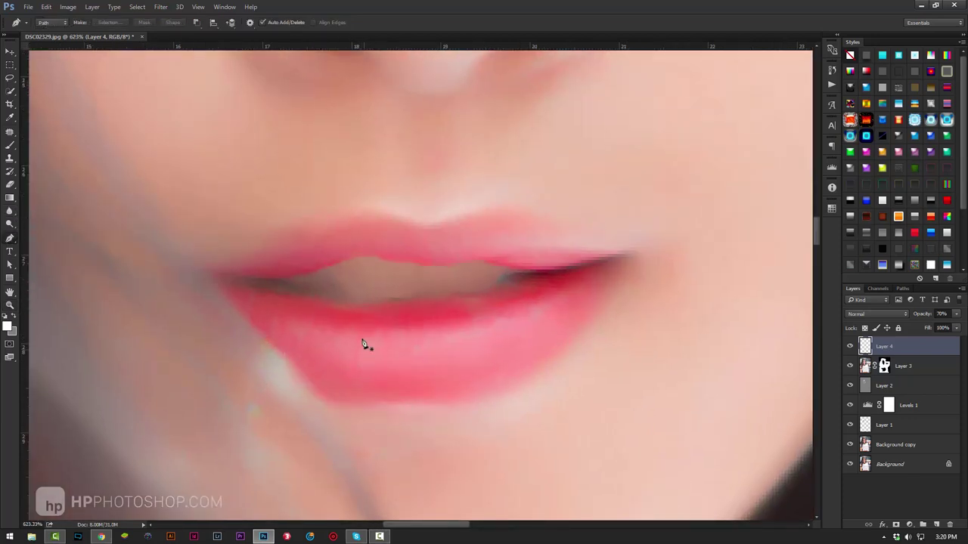
key("z")
scroll(376, 291, "down", 5)
left_click_drag(373, 224, 393, 277)
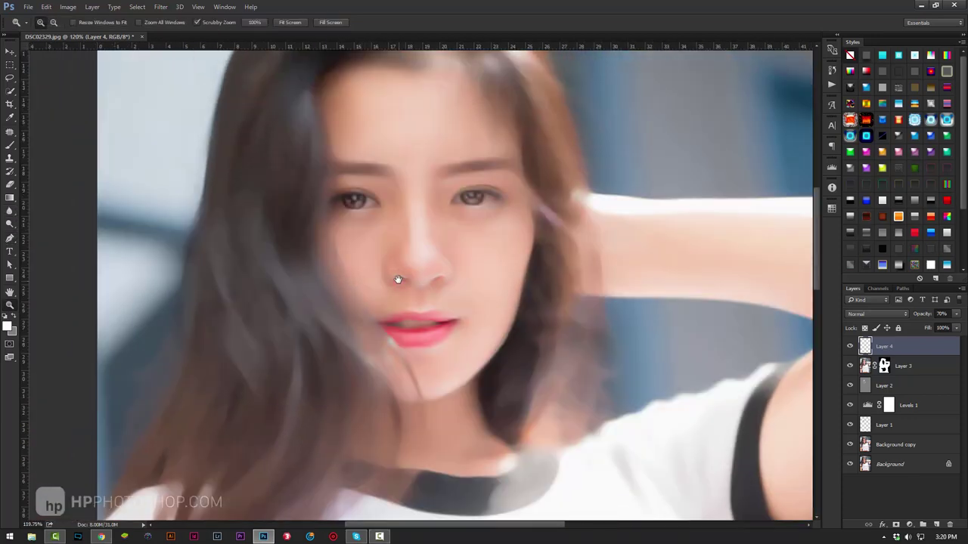
left_click_drag(364, 217, 390, 277)
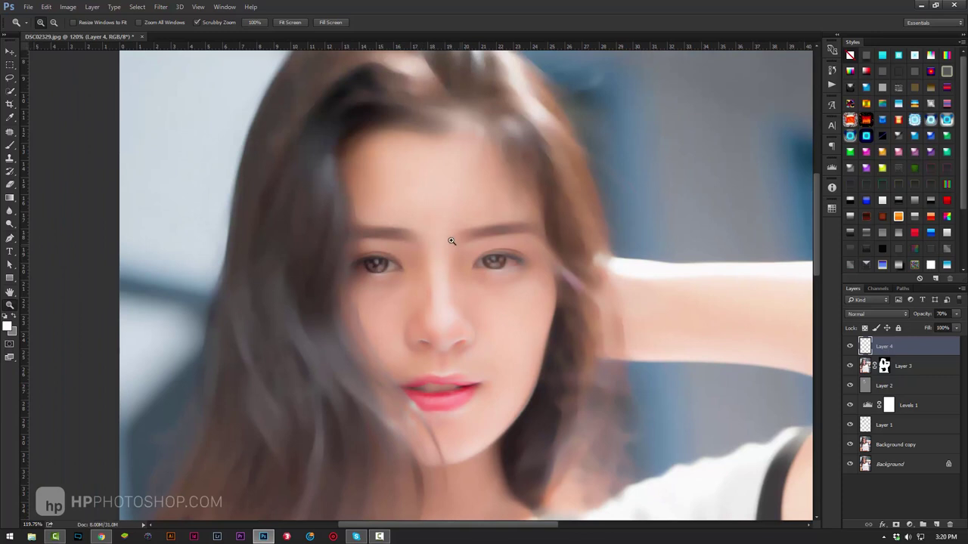
scroll(462, 280, "down", 2)
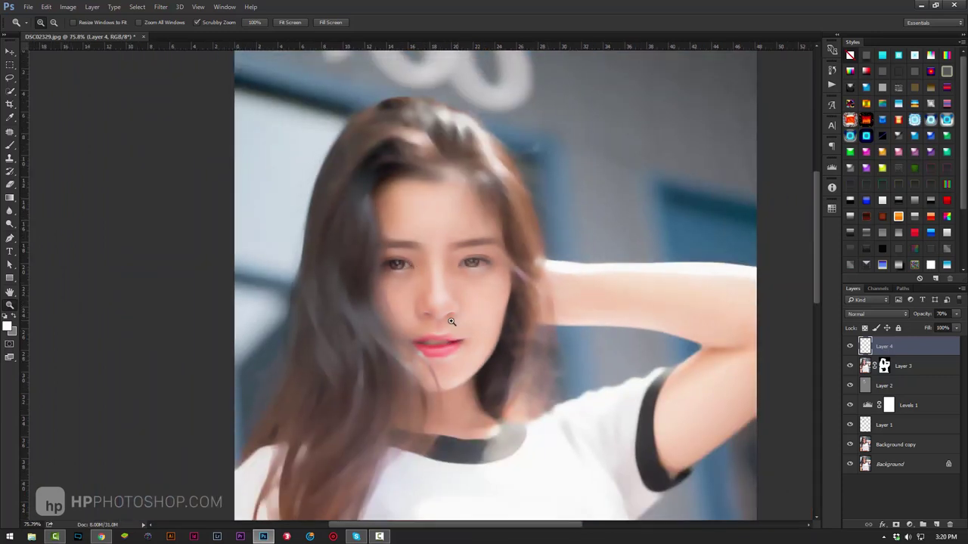
- Add a new layer and draw a curved pen path down the hair
left_click(938, 525)
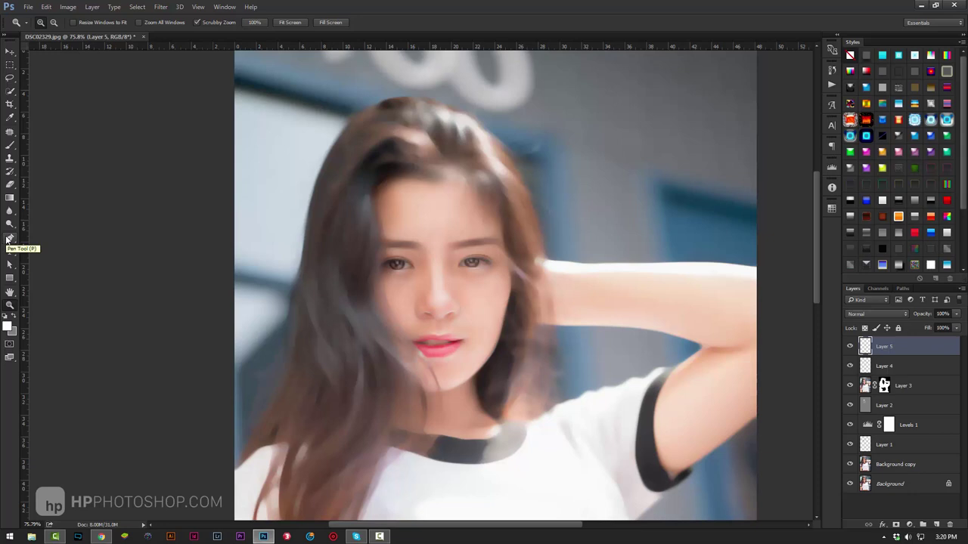
left_click(9, 239)
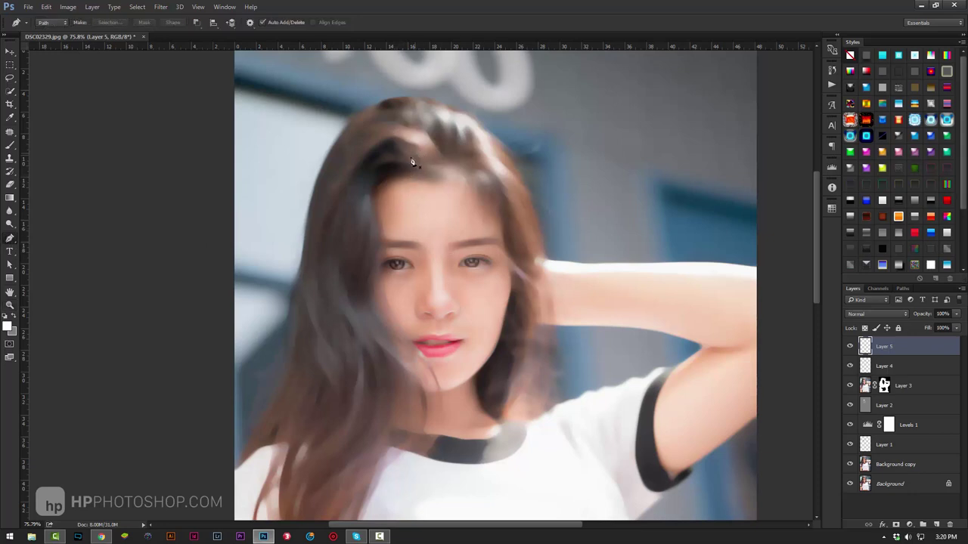
left_click_drag(393, 141, 382, 160)
left_click_drag(346, 214, 353, 274)
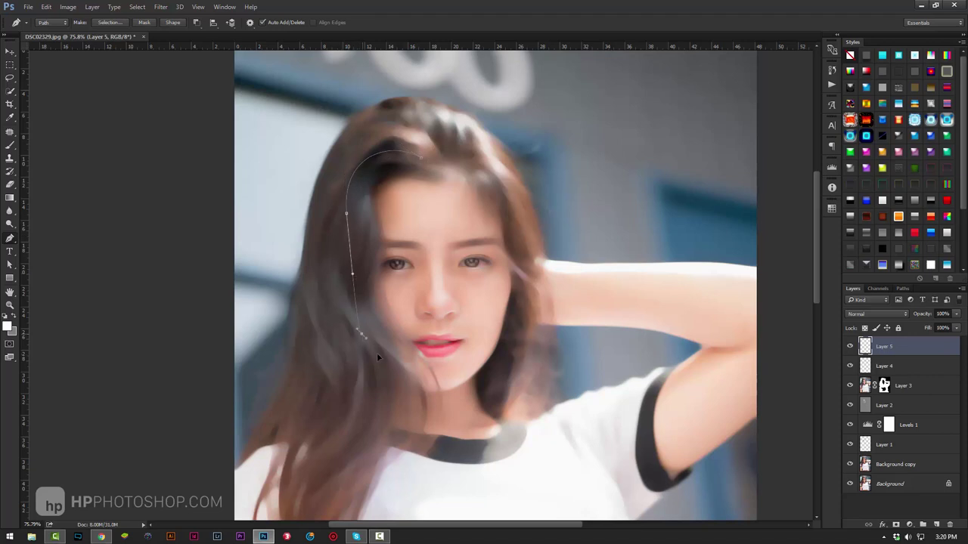
left_click_drag(361, 335, 376, 404)
key("ctrl+z")
left_click_drag(320, 474, 323, 498)
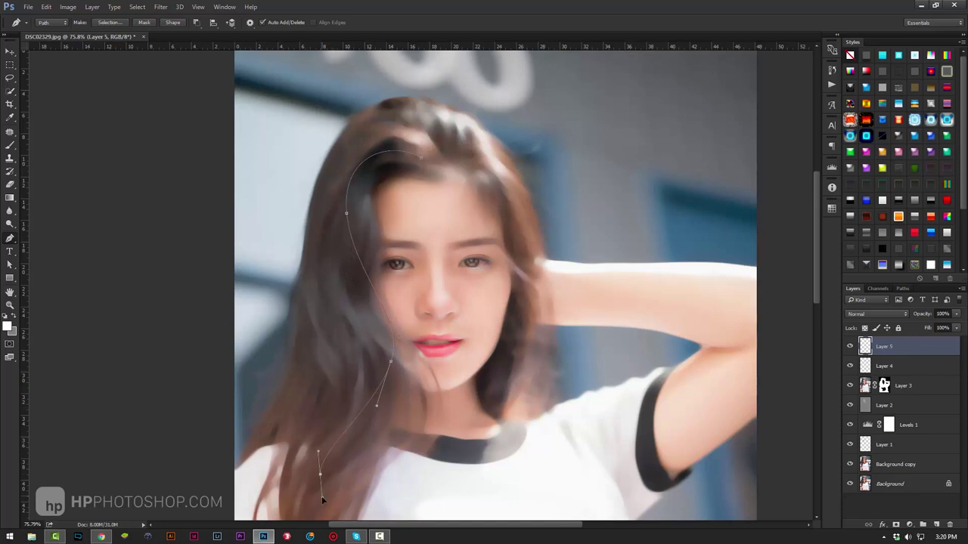
- Stroke the hair path in white, discard the trial stroke, and add new Layer 5
right_click(404, 399)
left_click(441, 219)
left_click(552, 182)
key("Return")
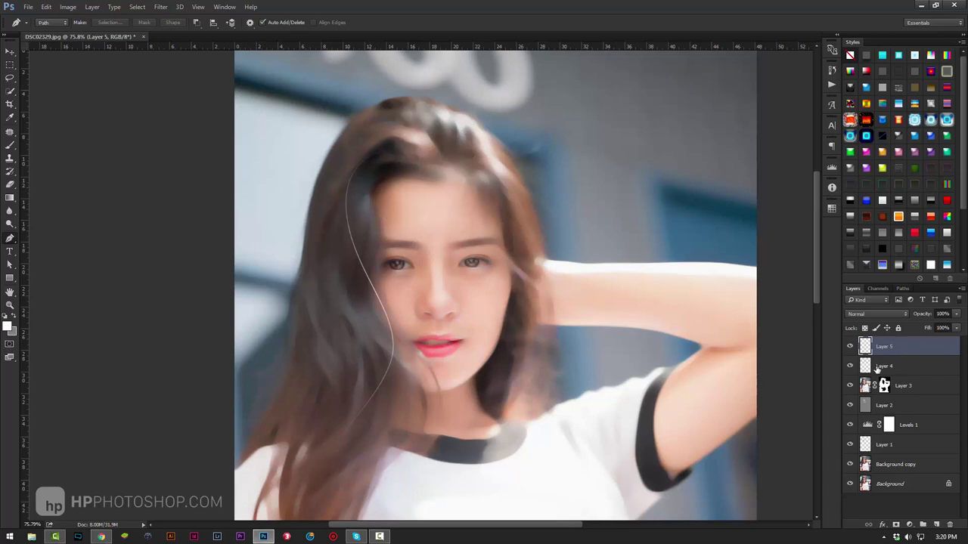
key("Delete")
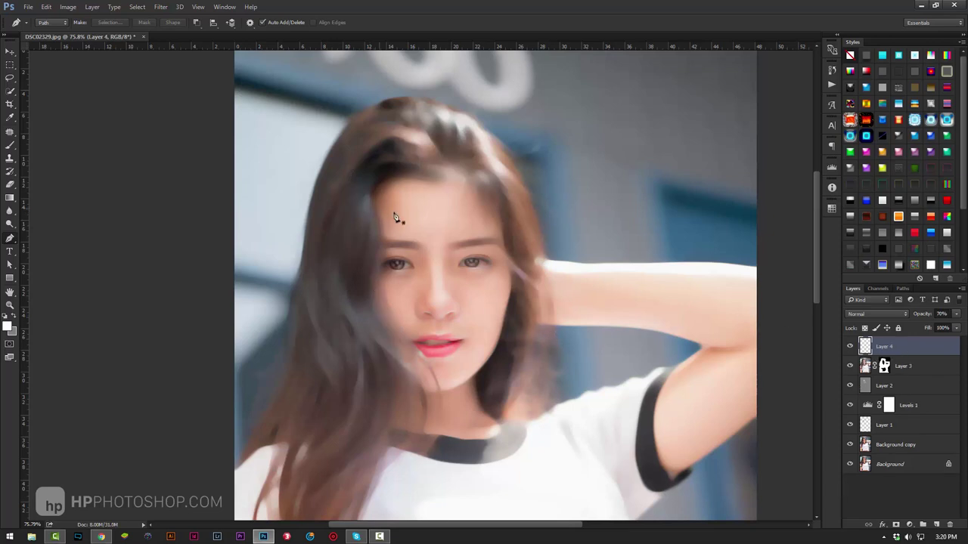
left_click(936, 525)
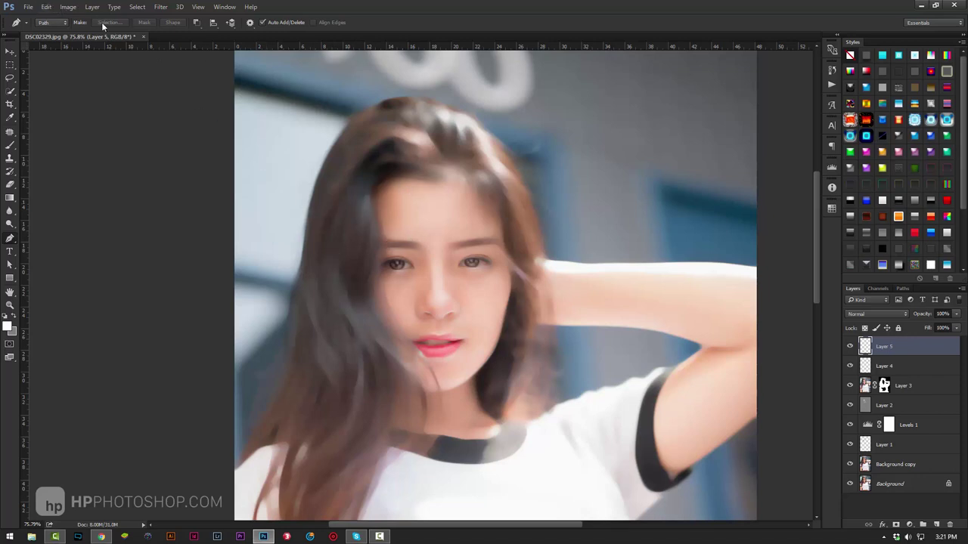
- In Keyboard Shortcuts for Panel Menus, assign Paths > Delete Path the shortcut Alt+Ctrl+D
left_click(46, 7)
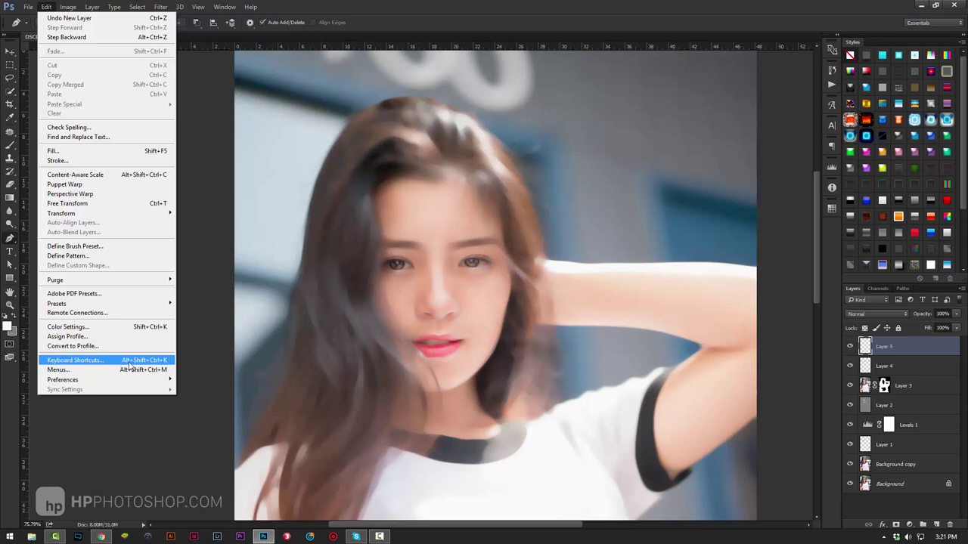
left_click(87, 360)
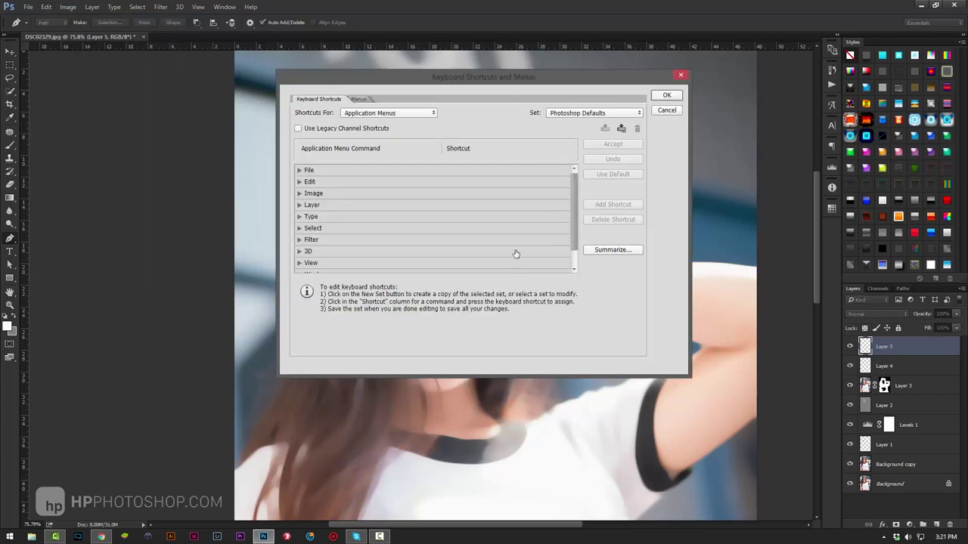
left_click_drag(436, 79, 468, 84)
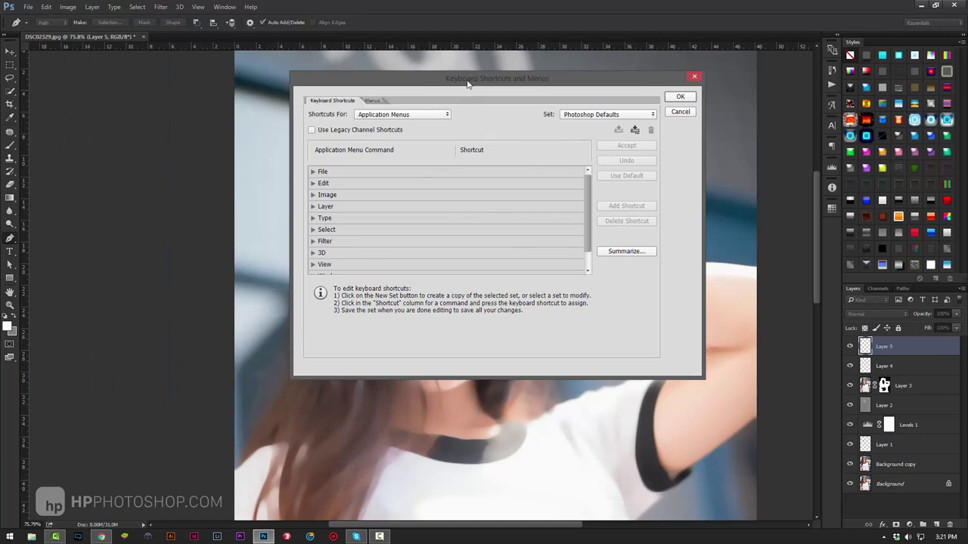
left_click(422, 116)
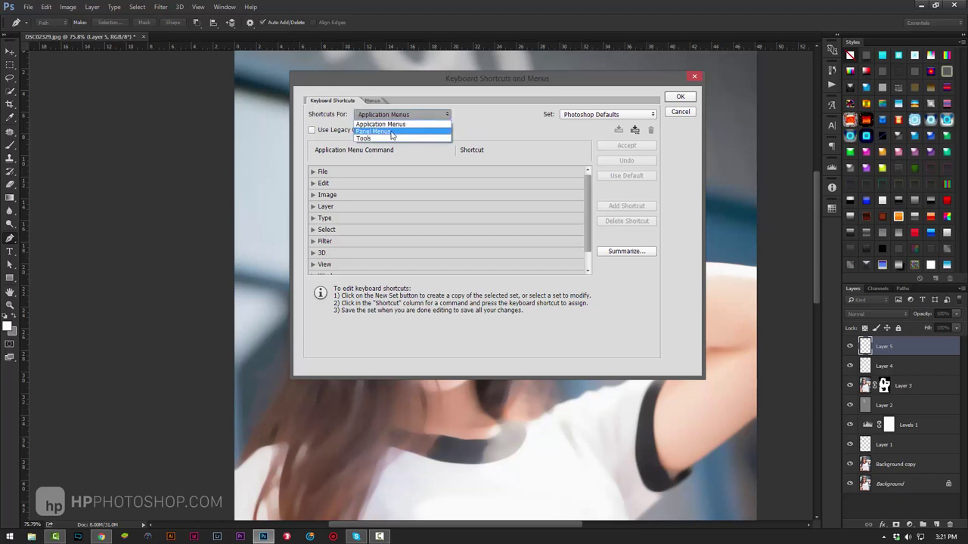
left_click(391, 133)
left_click_drag(589, 188, 590, 230)
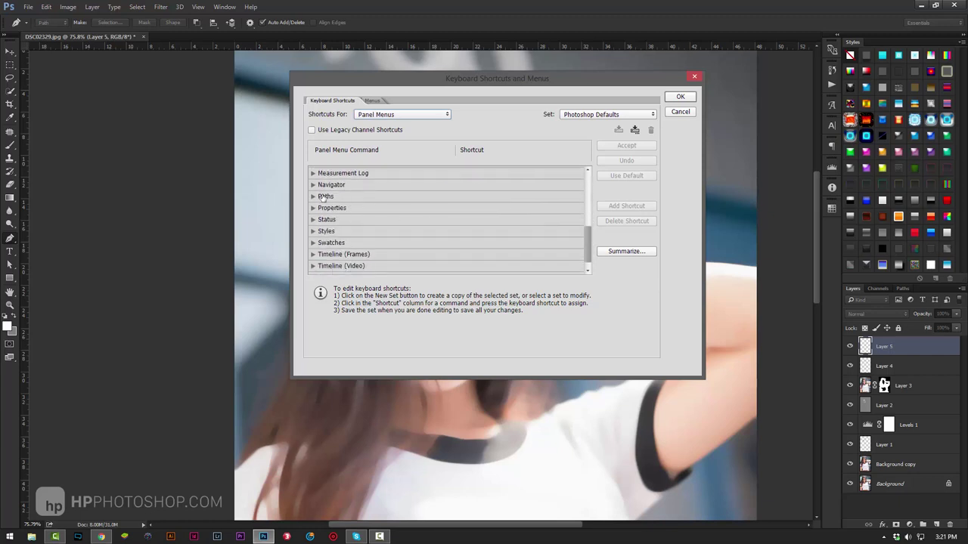
left_click(312, 197)
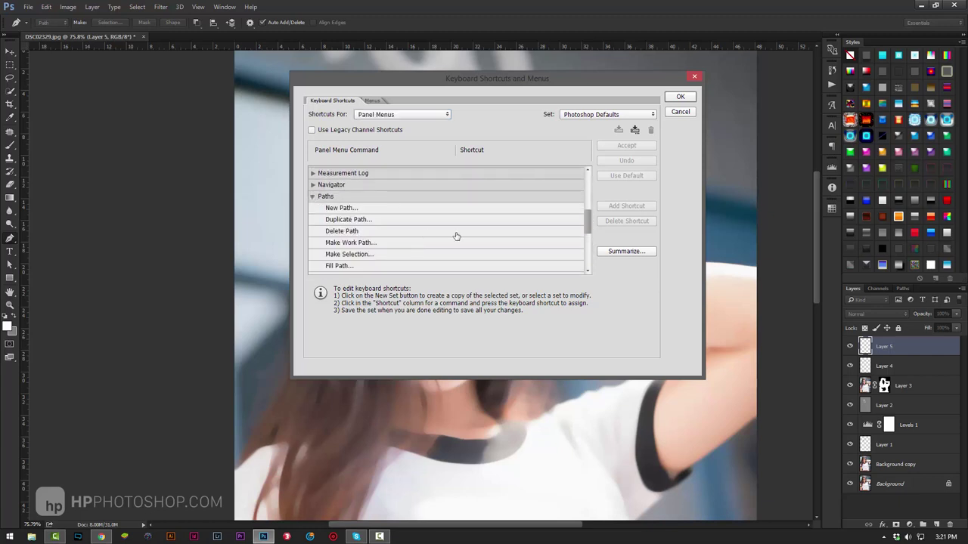
left_click_drag(586, 218, 586, 229)
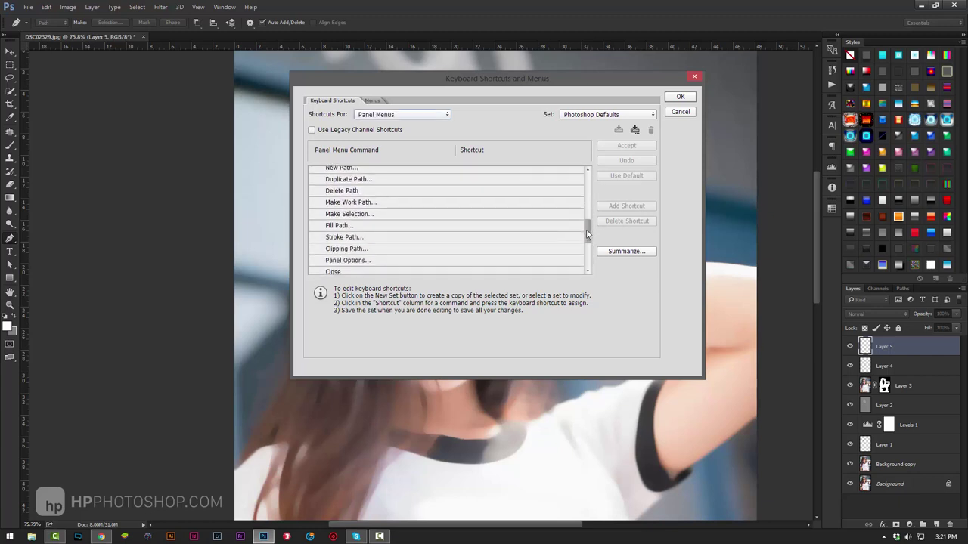
left_click(378, 198)
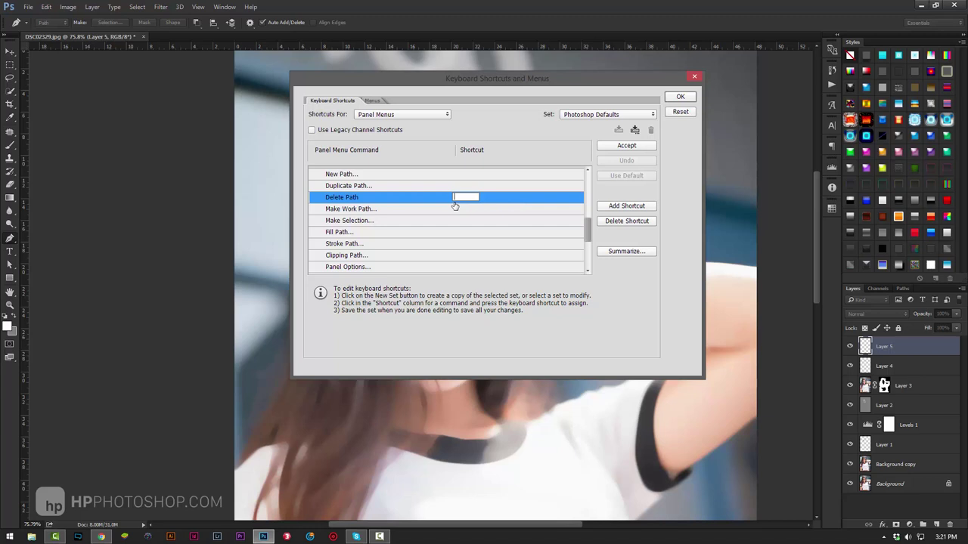
key("alt+ctrl+d")
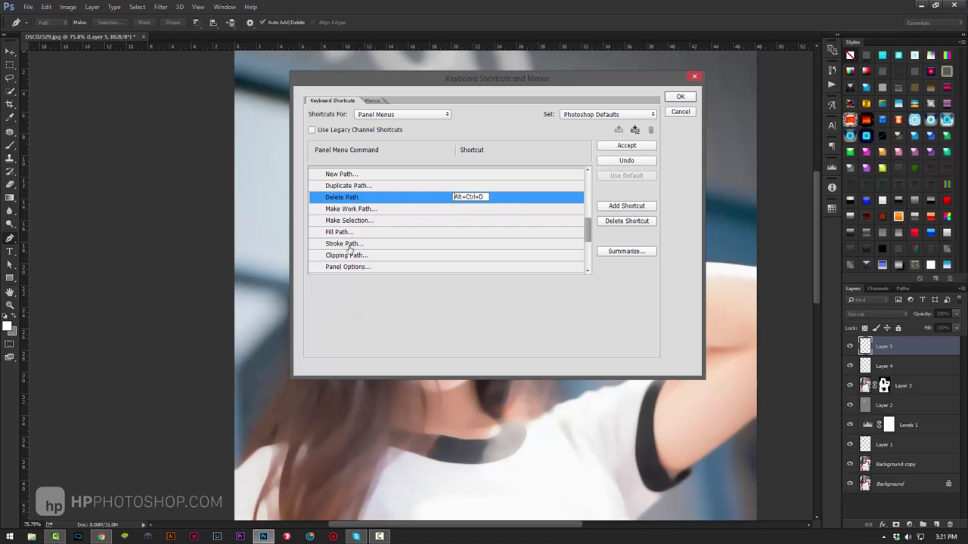
- Give Stroke Path the conflict-free shortcut Alt+Shift+Ctrl+D, save, and reset default colours
left_click(446, 245)
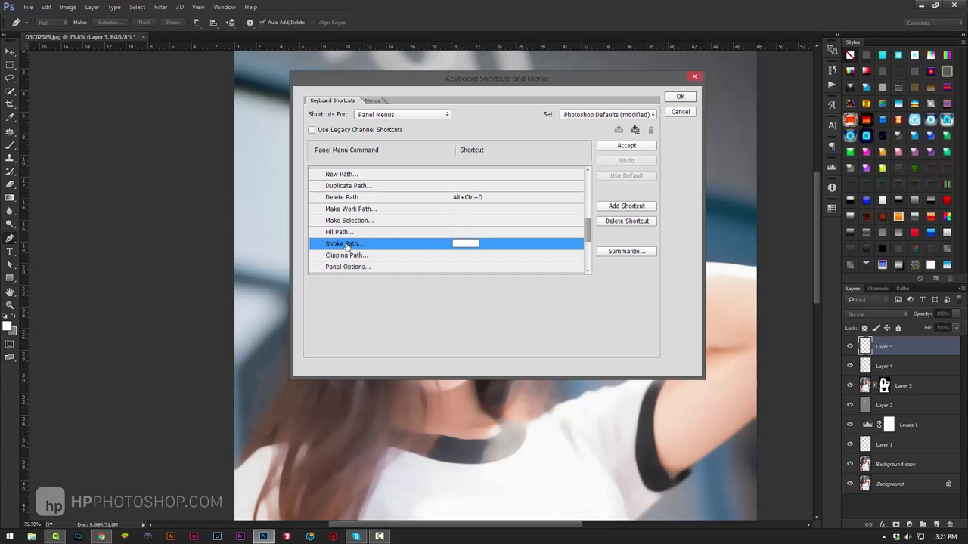
key("alt+ctrl+s")
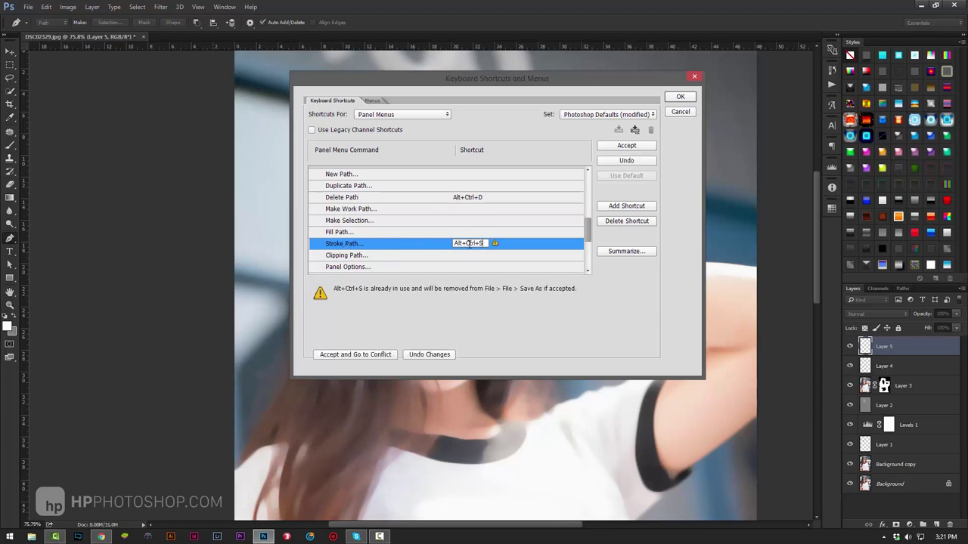
key("BackSpace")
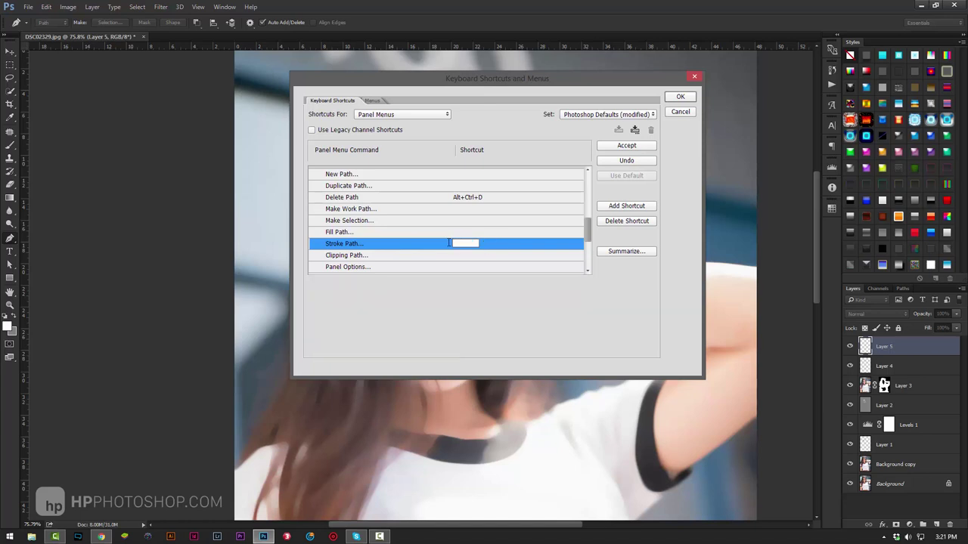
key("alt+shift+ctrl+s")
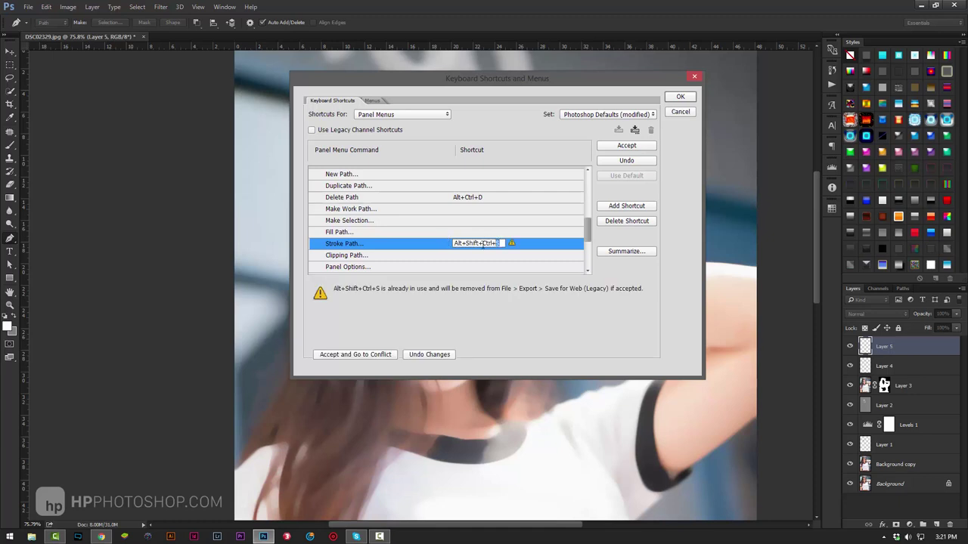
double_click(482, 243)
key("alt+shift+ctrl+d")
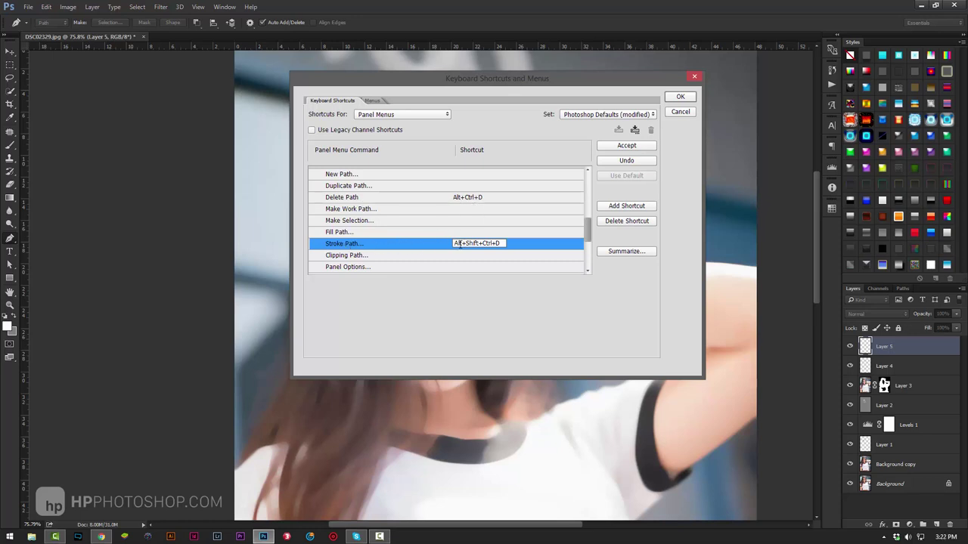
left_click(626, 145)
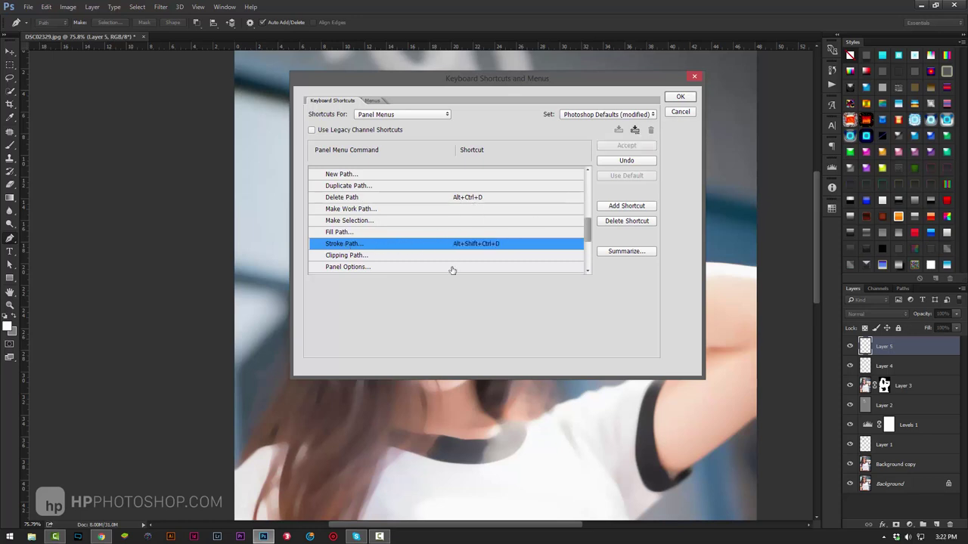
left_click(673, 97)
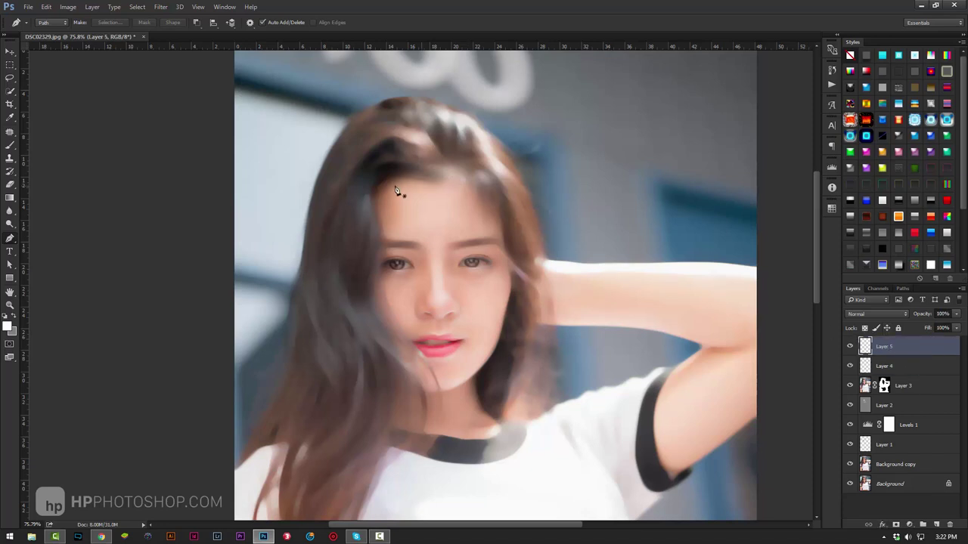
left_click(4, 318)
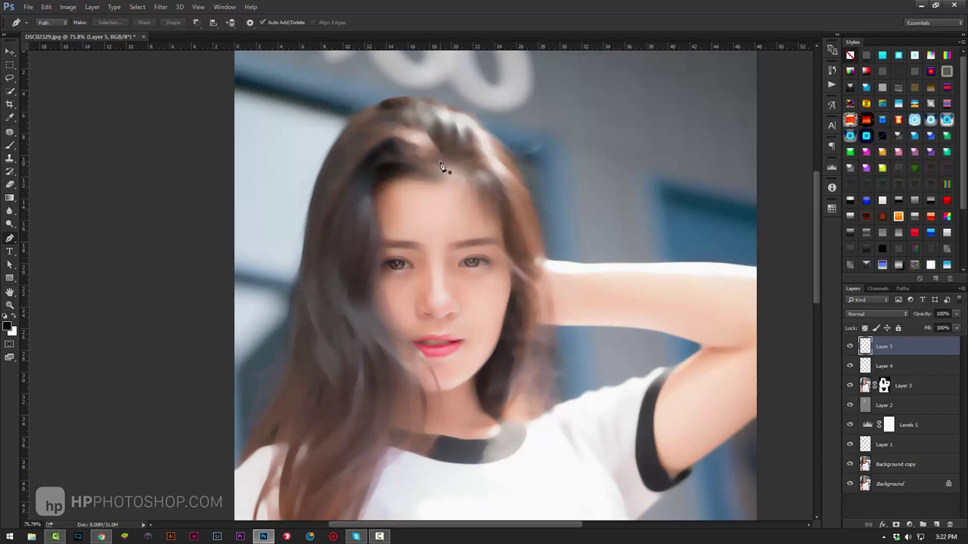
- Trace a first curved path down the left hair strand, then cancel the stroke
mouse_move(344, 204)
left_mouse_down()
mouse_move(347, 273)
mouse_move(368, 297)
left_mouse_up()
left_click(352, 331)
left_click(335, 366)
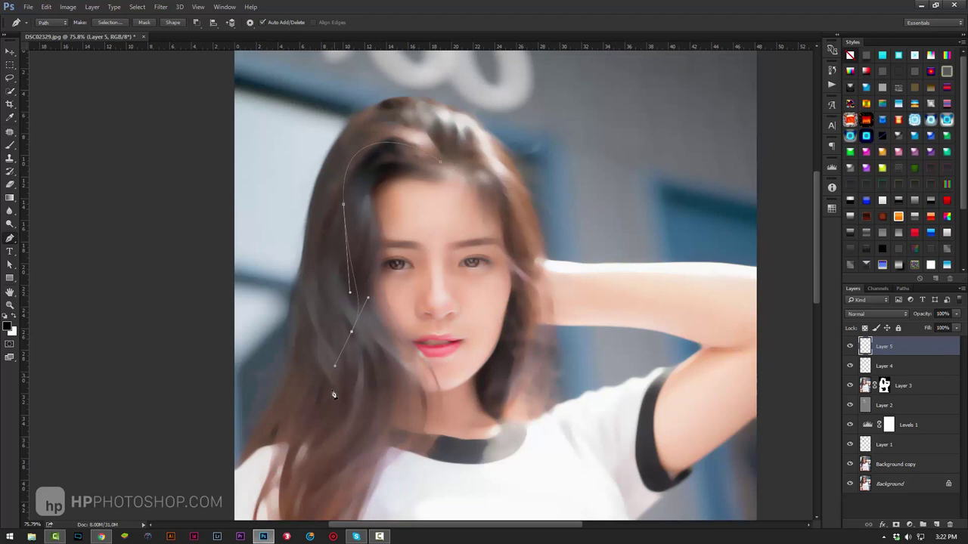
right_click(363, 267)
left_click(409, 423)
left_click(551, 193)
- Trace a new path down the left hair to the shoulder and stroke it with the brush
left_click_drag(360, 191, 345, 218)
left_click(356, 310)
left_click(386, 353)
left_click(376, 415)
left_click(350, 457)
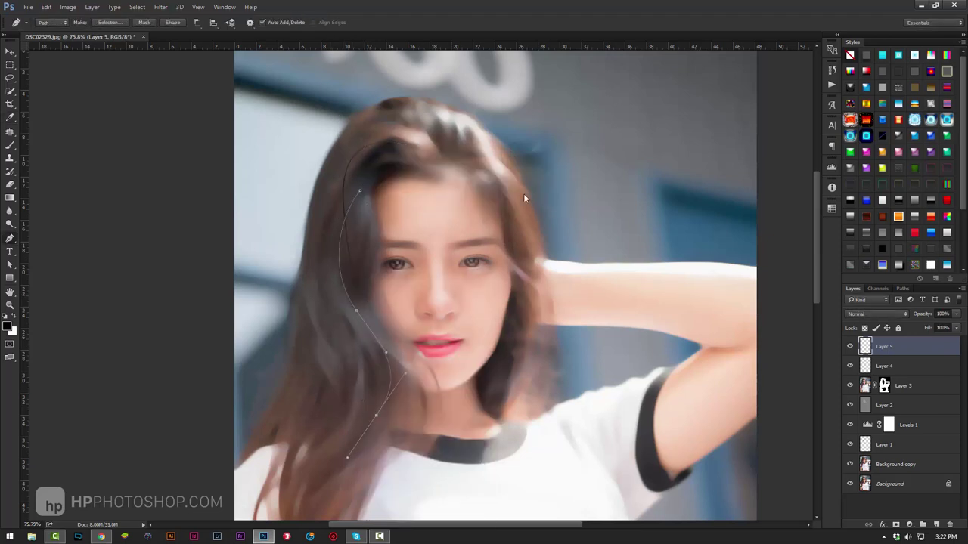
right_click(421, 148)
left_click(453, 249)
key("Return")
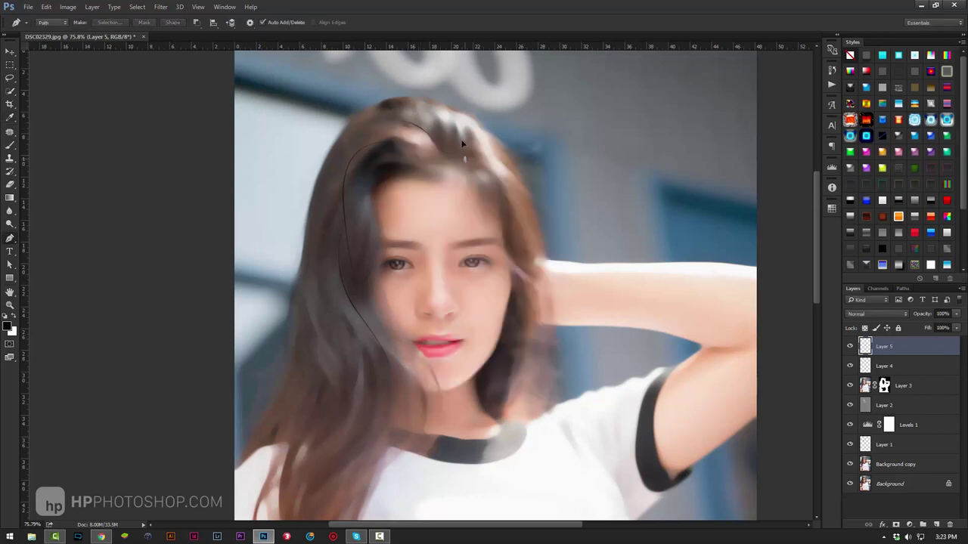
- Draw a curved path down the right hair strand and stroke it with the brush
right_click(463, 144)
left_click(495, 216)
left_click(507, 185)
left_click(521, 240)
left_click(539, 312)
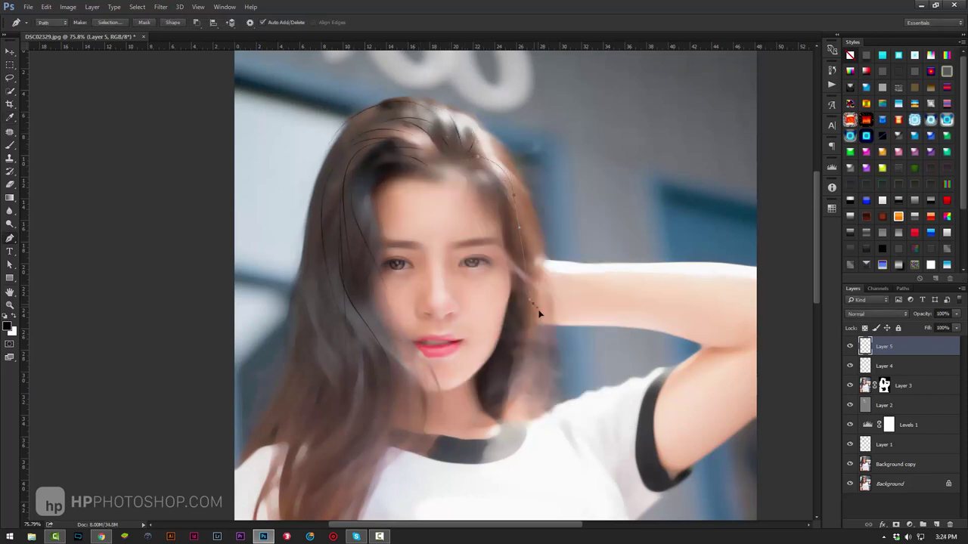
right_click(539, 312)
left_click(575, 103)
key("Return")
- Extend the right hair path and stroke it again with the brush
left_click(527, 341)
right_click(530, 346)
left_click(575, 356)
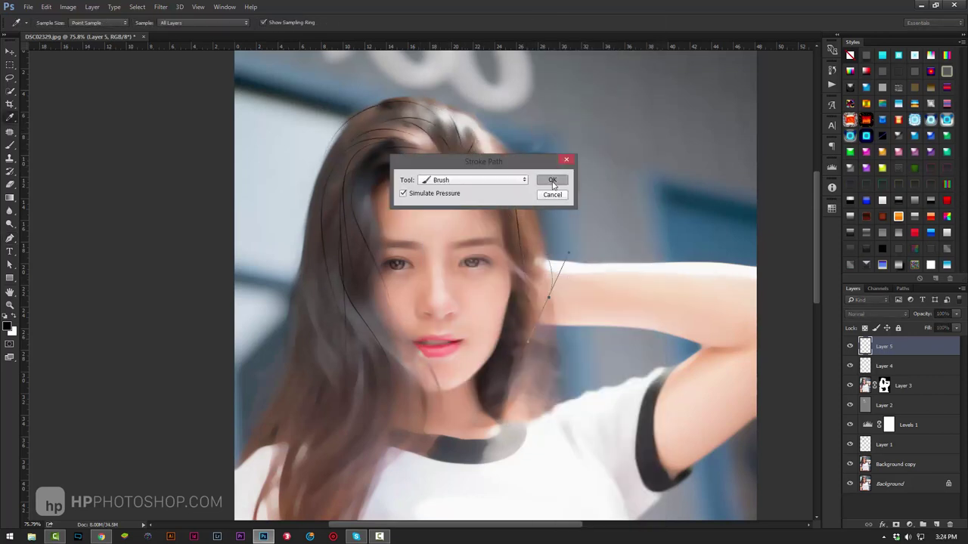
left_click(552, 180)
right_click(518, 175)
left_click(563, 186)
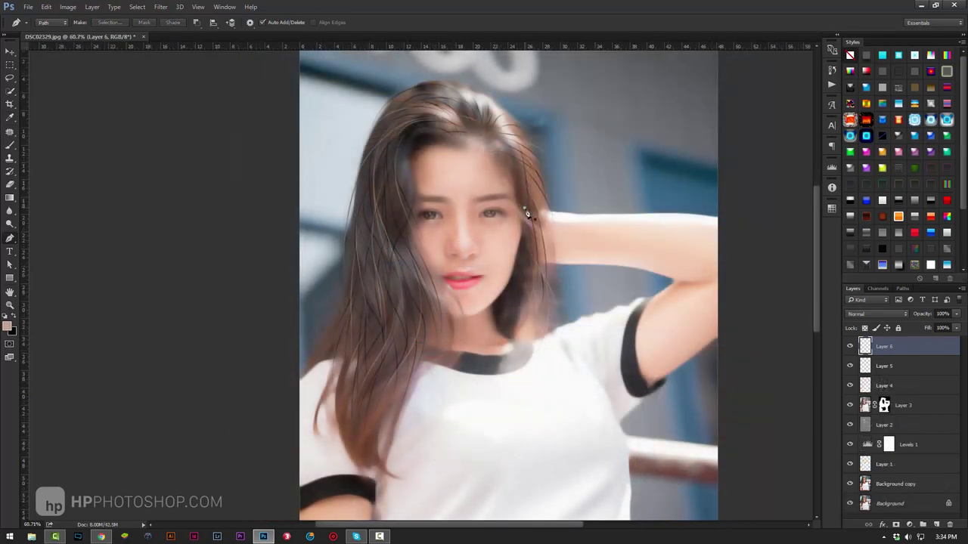
- Stroke the existing hair path with the brush on the new layer
right_click(556, 255)
right_click(557, 220)
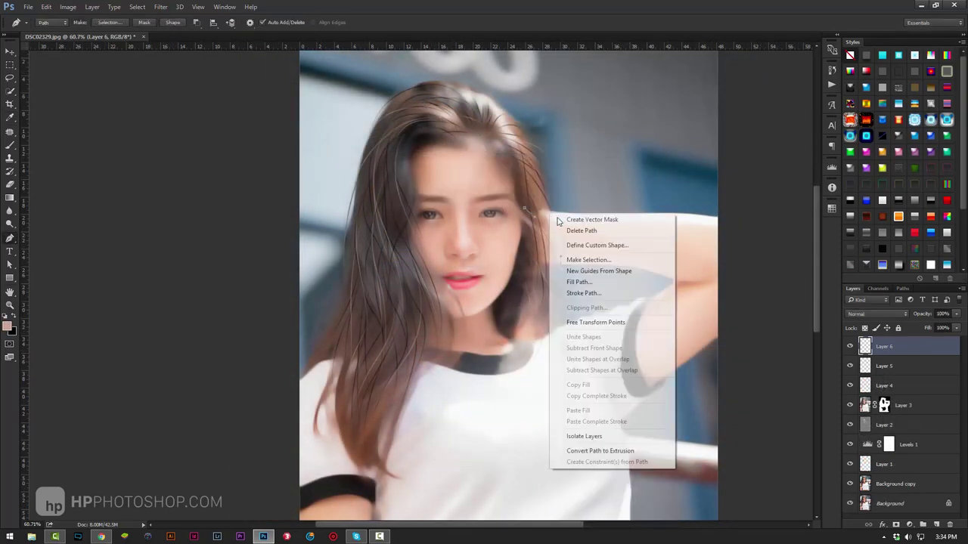
key("Escape")
right_click(532, 277)
right_click(536, 232)
key("Escape")
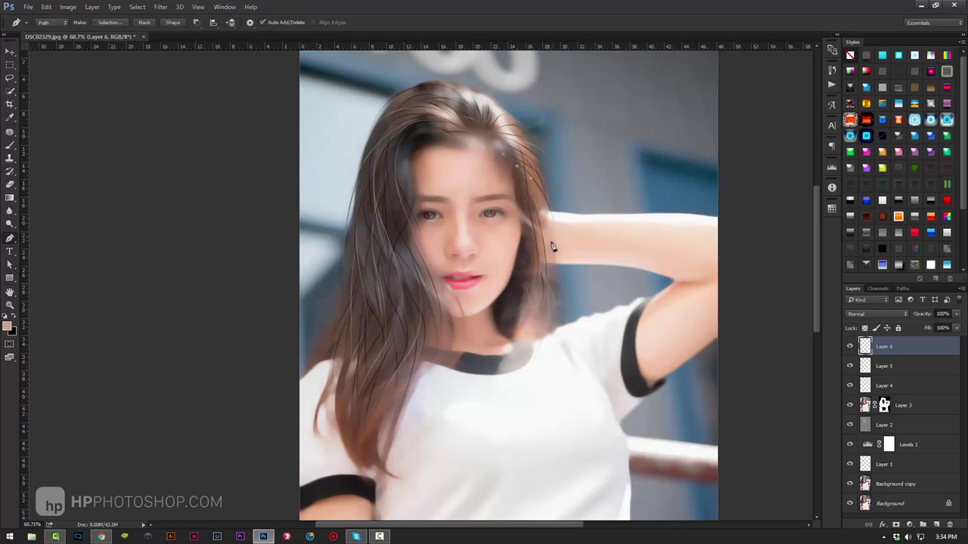
right_click(552, 245)
left_click(583, 302)
left_click(551, 190)
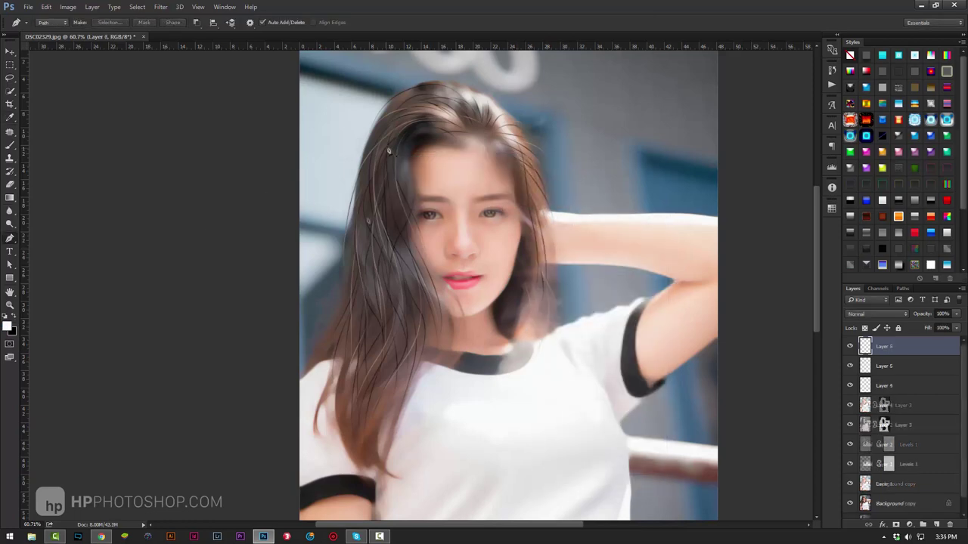
- Draw another curved path along a left hair strand and stroke it
right_click(553, 265)
key("Escape")
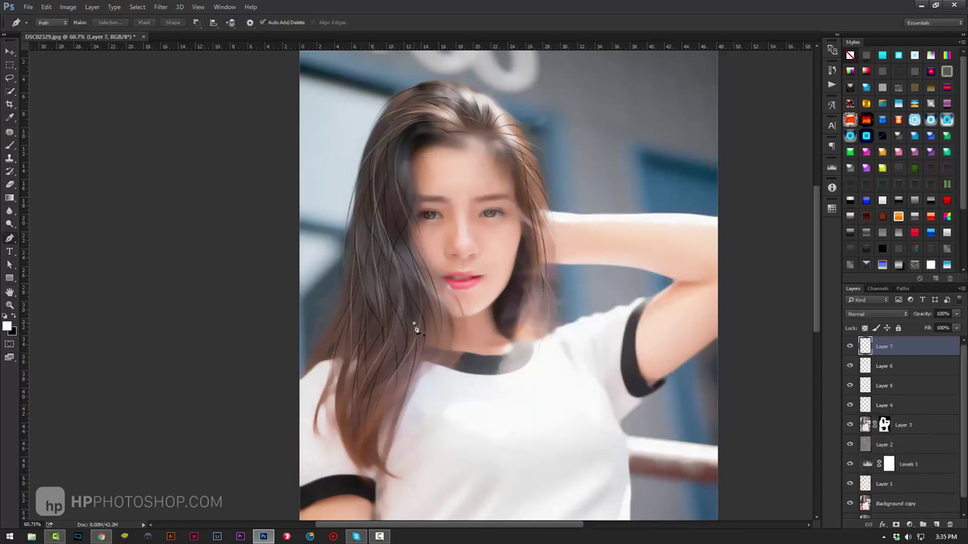
right_click(394, 292)
key("Escape")
left_click(369, 305)
left_click_drag(366, 382, 345, 408)
key("Return")
right_click(403, 344)
- Zoom out to the whole portrait and toggle Layers 7, 6 and 5 to compare strands
key("z")
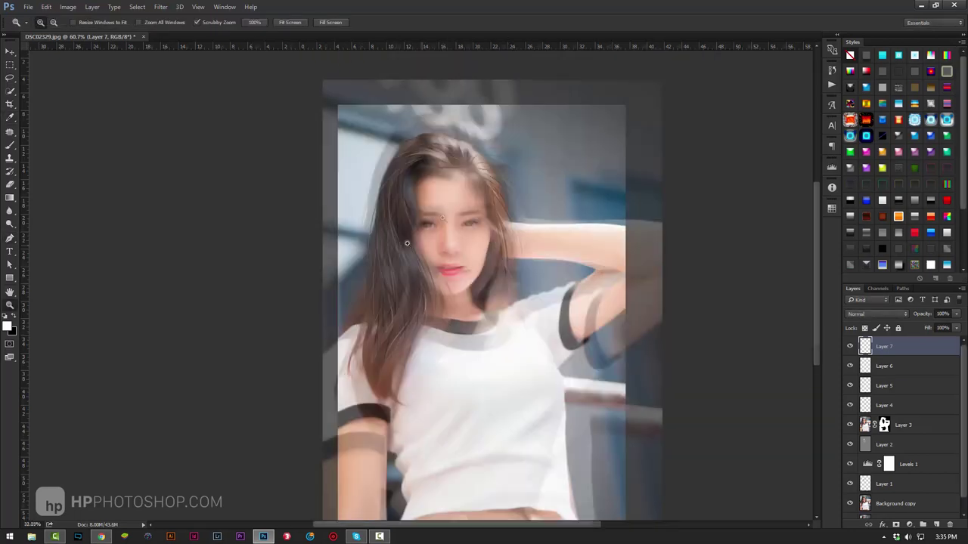
left_click_drag(426, 246, 93, 255)
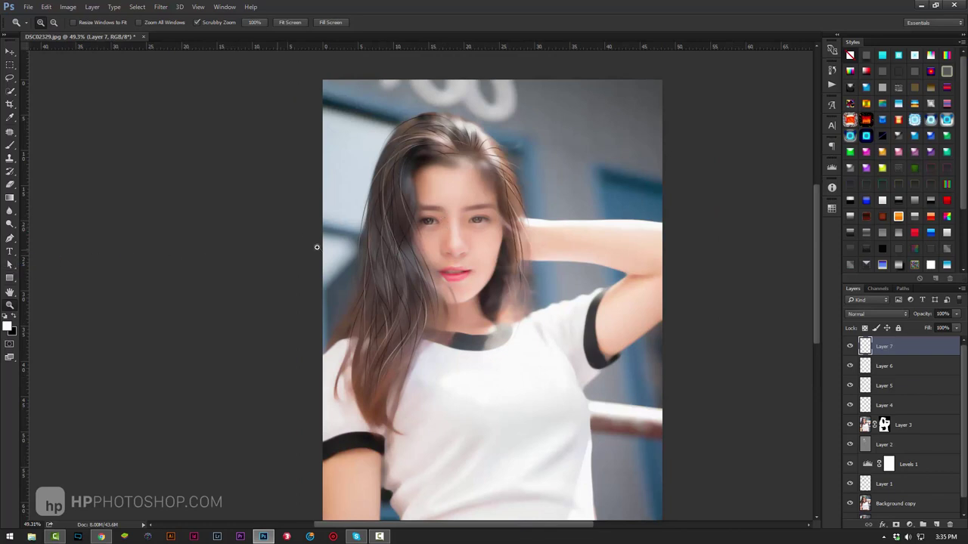
left_click(849, 346)
left_click(851, 347)
left_click(849, 366)
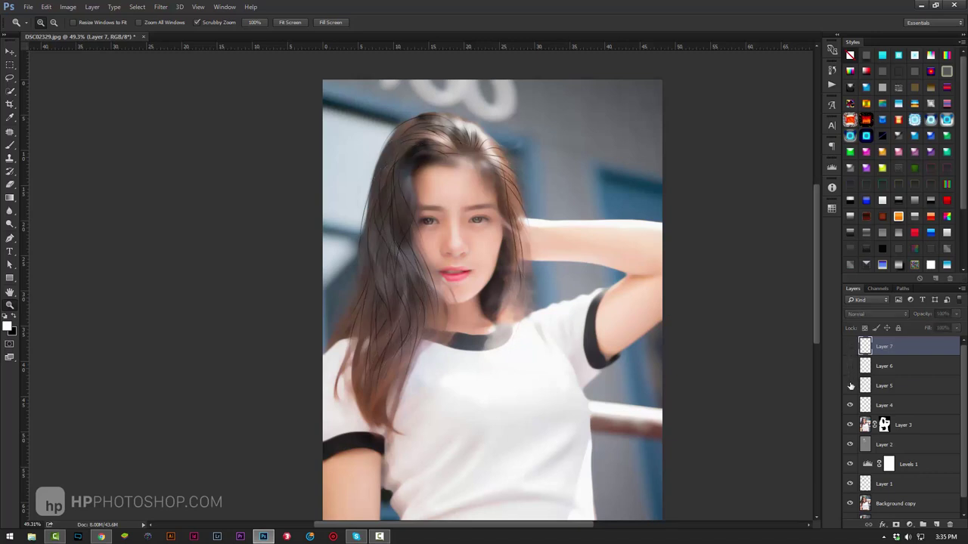
left_click(850, 385)
- Hide Layers 6 and 7, keeping Layer 5 visible as the working layer
left_click(850, 367)
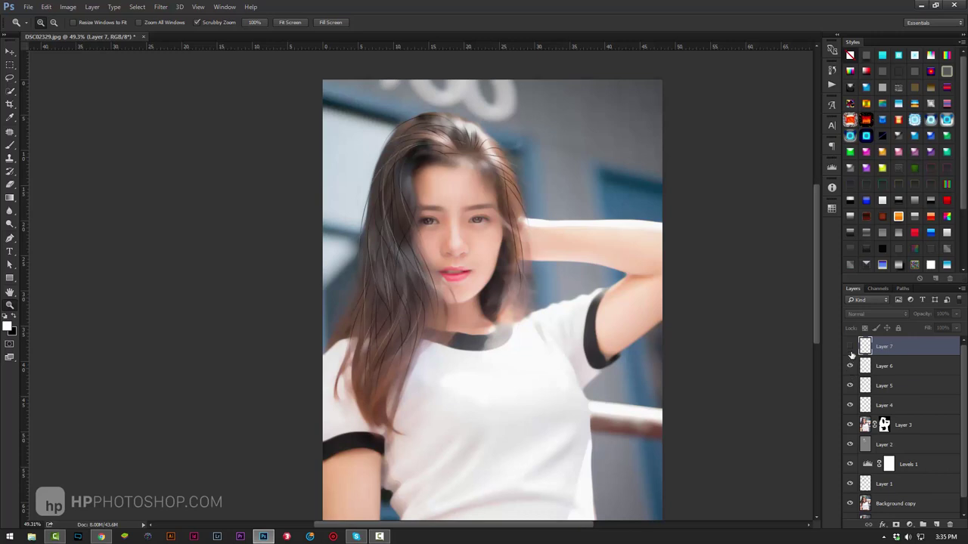
left_click(850, 386)
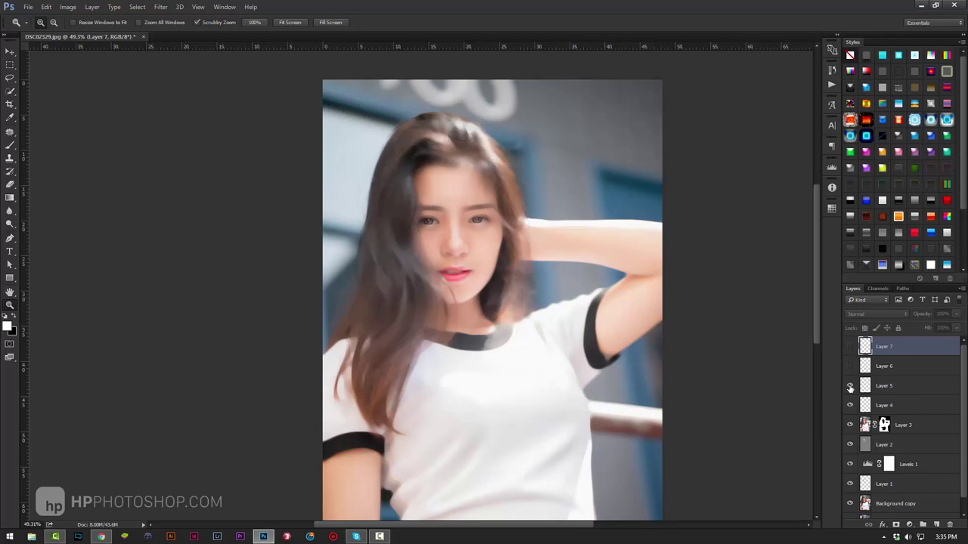
left_click(850, 387)
left_click(850, 367)
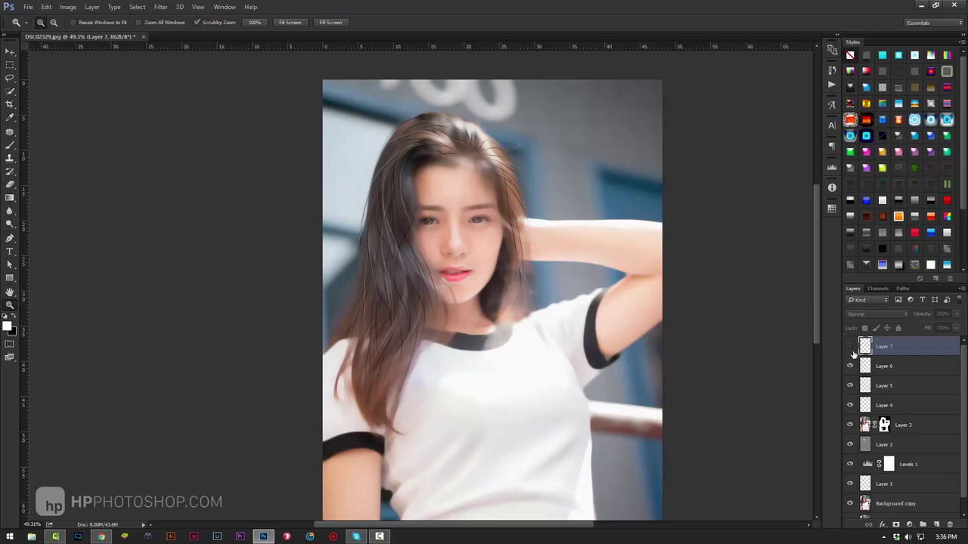
left_click(851, 348)
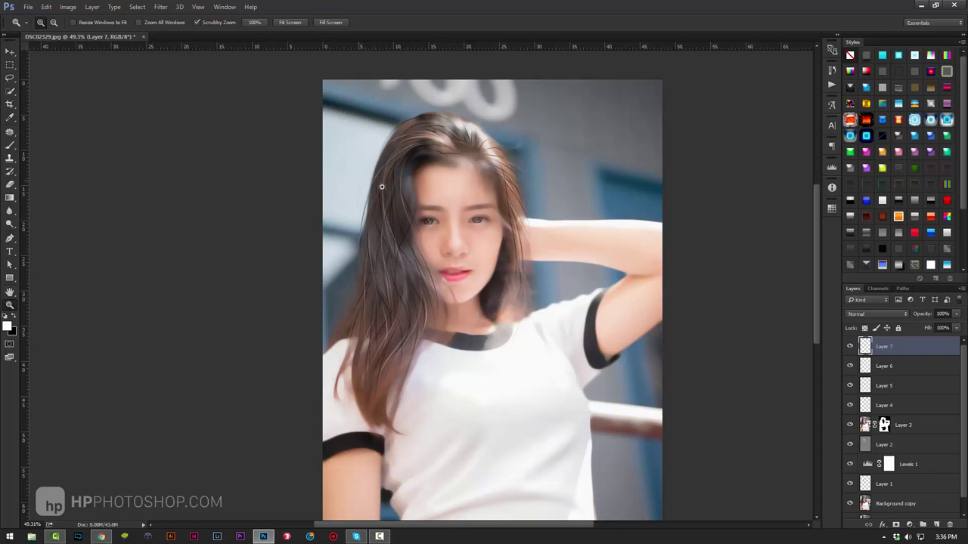
left_click(901, 387)
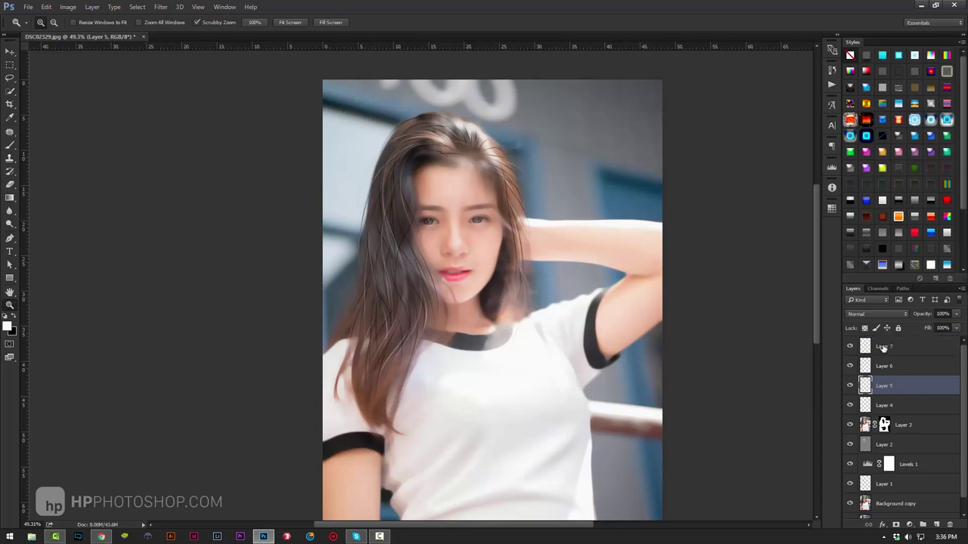
left_click(850, 346)
left_click(850, 366)
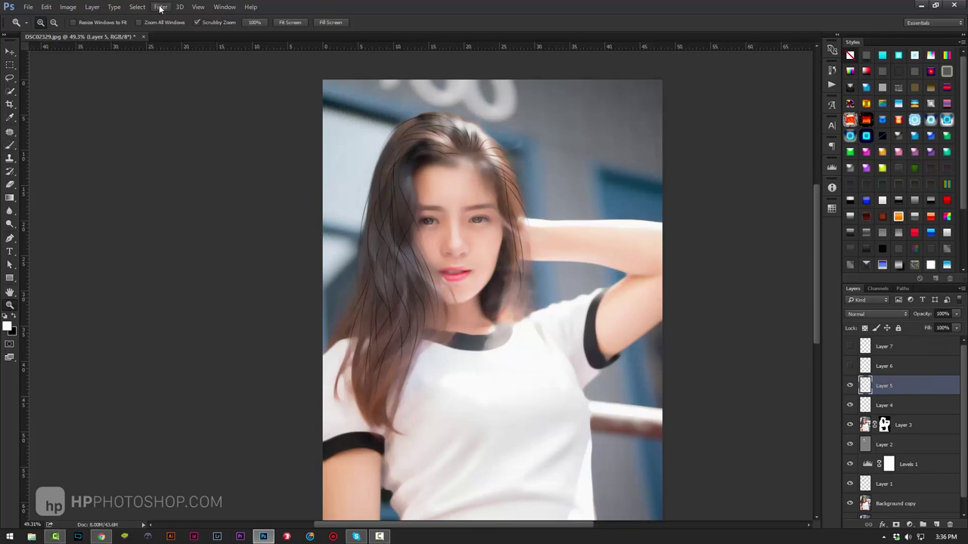
- Apply a Gaussian Blur of about 0.5 pixels to Layer 5's hair strands
left_click(161, 8)
mouse_move(219, 118)
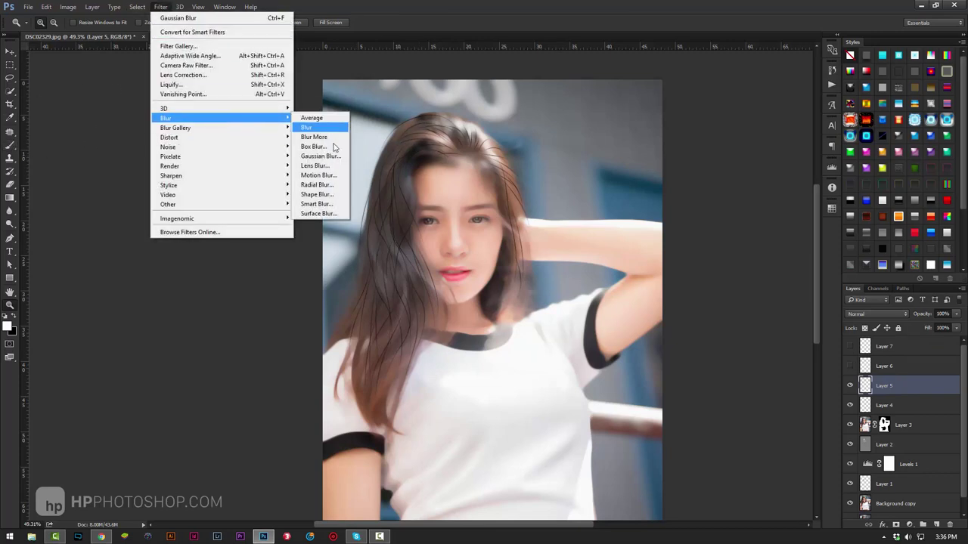
left_click(333, 155)
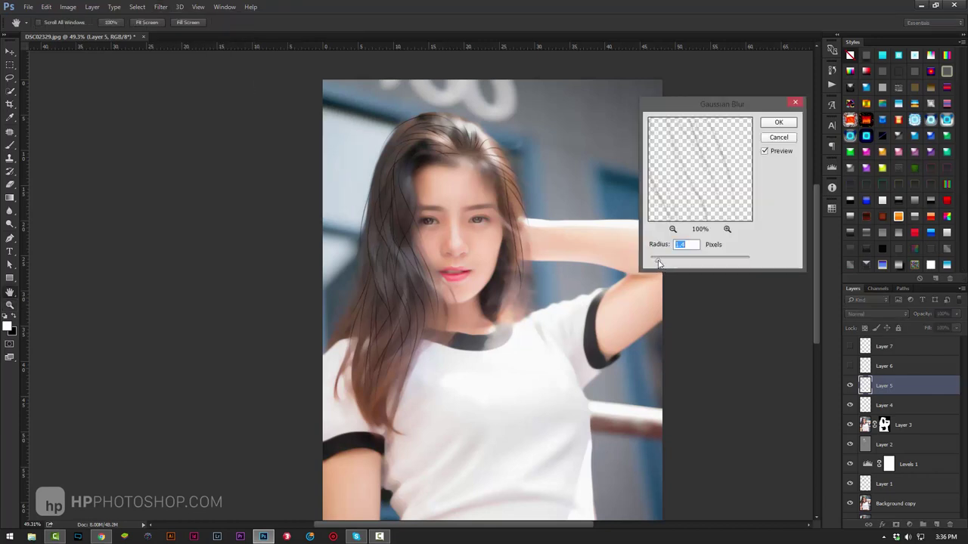
left_click_drag(658, 263, 655, 263)
left_click(684, 244)
left_click(779, 123)
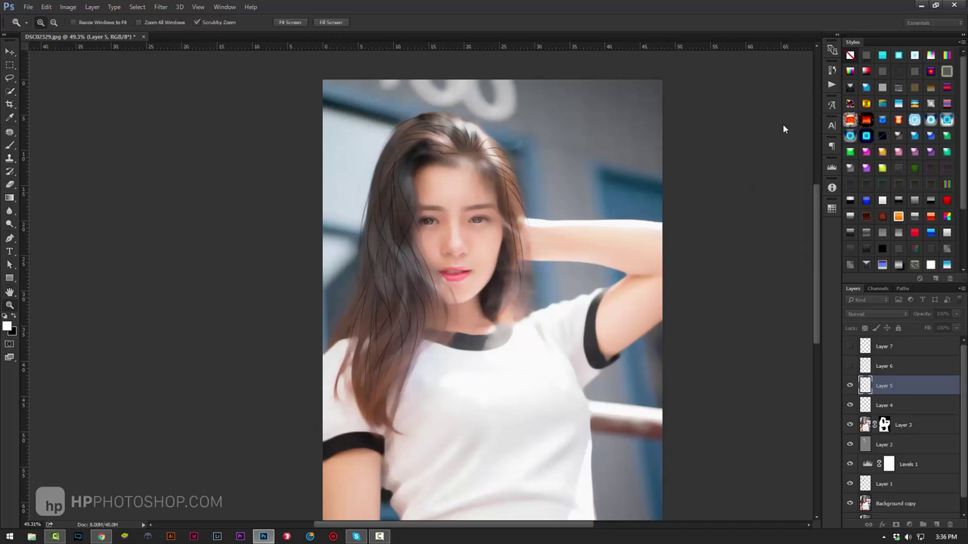
- Show Layers 6 and 7 and reapply the same Gaussian Blur to each
left_click(885, 365)
left_click(849, 366)
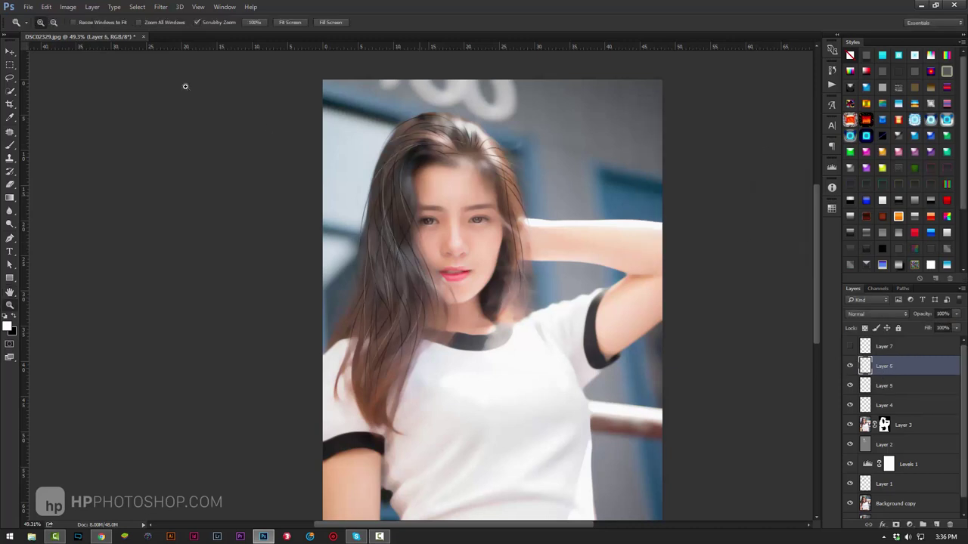
left_click(160, 7)
left_click(165, 17)
left_click(915, 349)
left_click(849, 346)
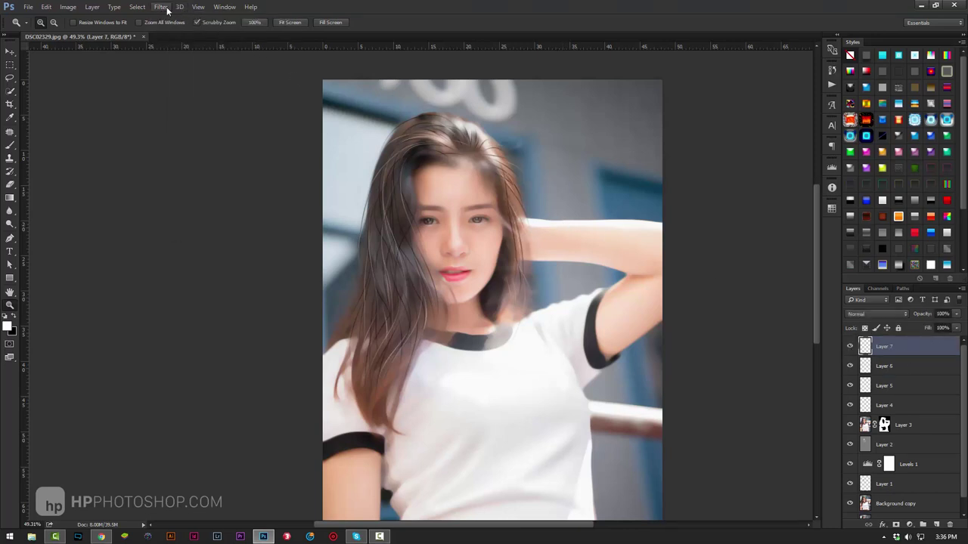
left_click(161, 7)
left_click_drag(458, 221, 529, 221)
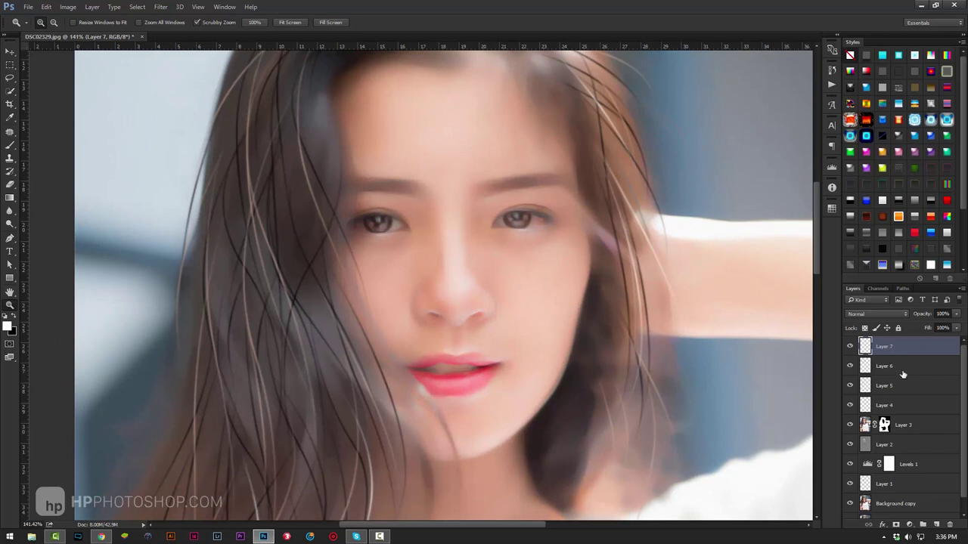
- Lower Layer 5's opacity to 59%
left_click(904, 370)
left_click(914, 346)
left_click(913, 387)
left_click(922, 315)
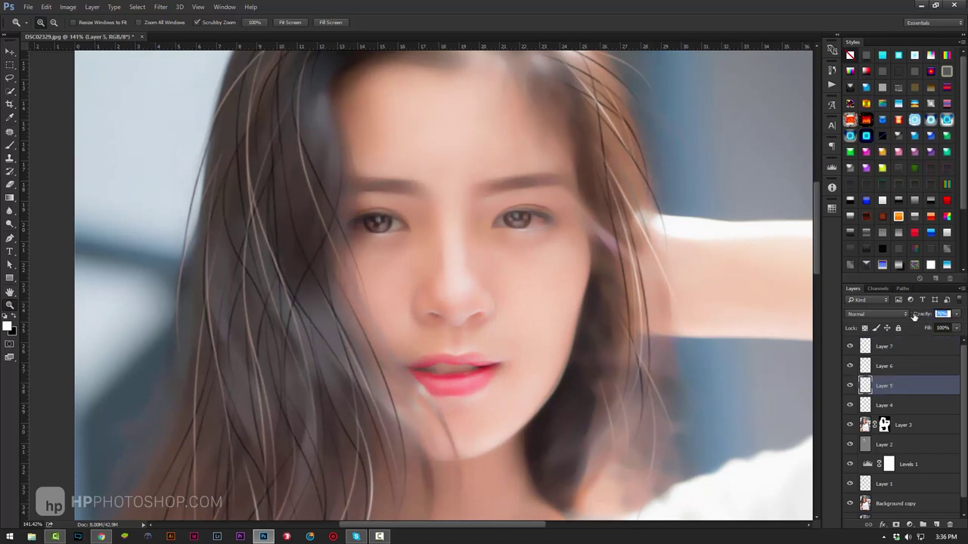
left_click_drag(914, 316, 899, 319)
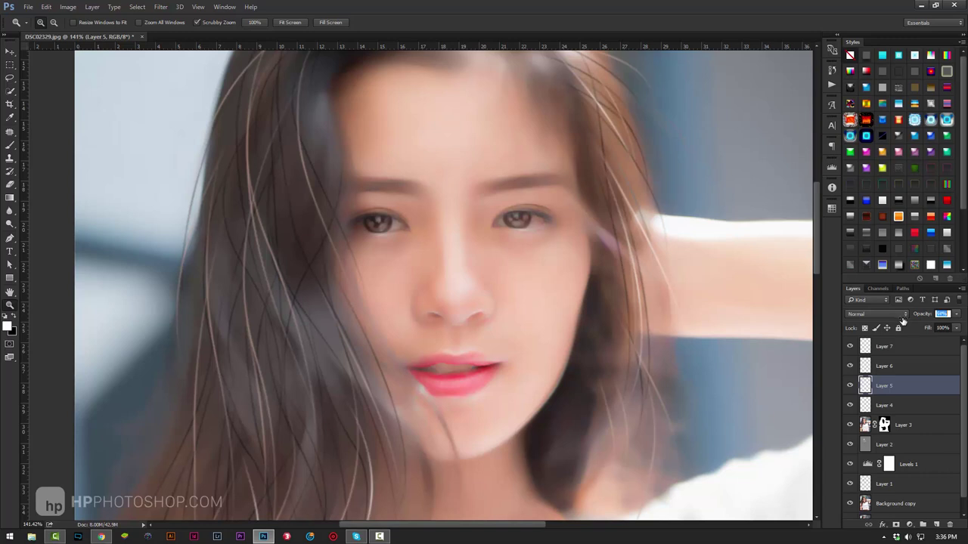
key("Return")
- Set Layer 6's opacity to 88%
left_click(877, 365)
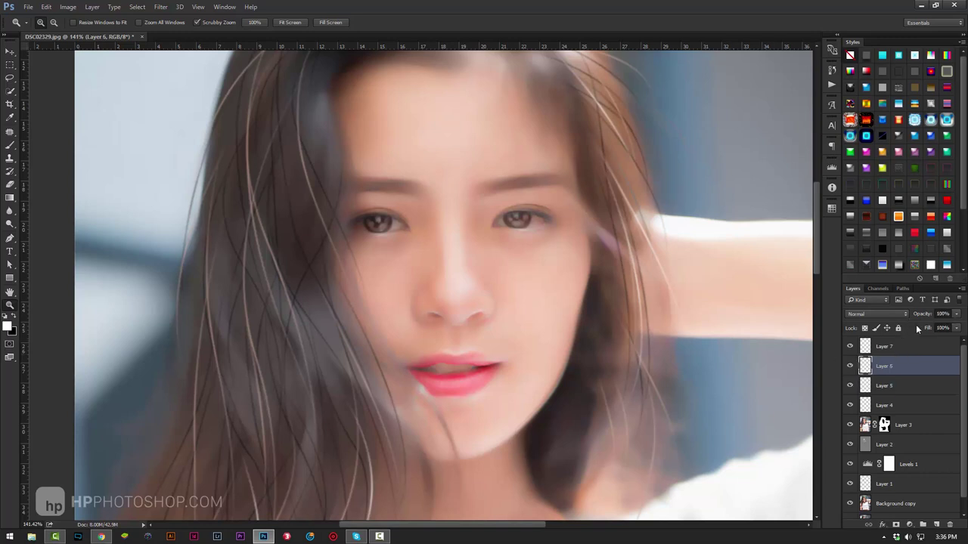
left_click(918, 316)
type("88")
mouse_move(450, 277)
left_mouse_down()
mouse_move(404, 284)
mouse_move(402, 295)
mouse_move(374, 180)
mouse_move(509, 241)
mouse_move(427, 250)
mouse_move(397, 268)
mouse_move(414, 266)
mouse_move(715, 407)
left_mouse_up()
key("alt+bracketright")
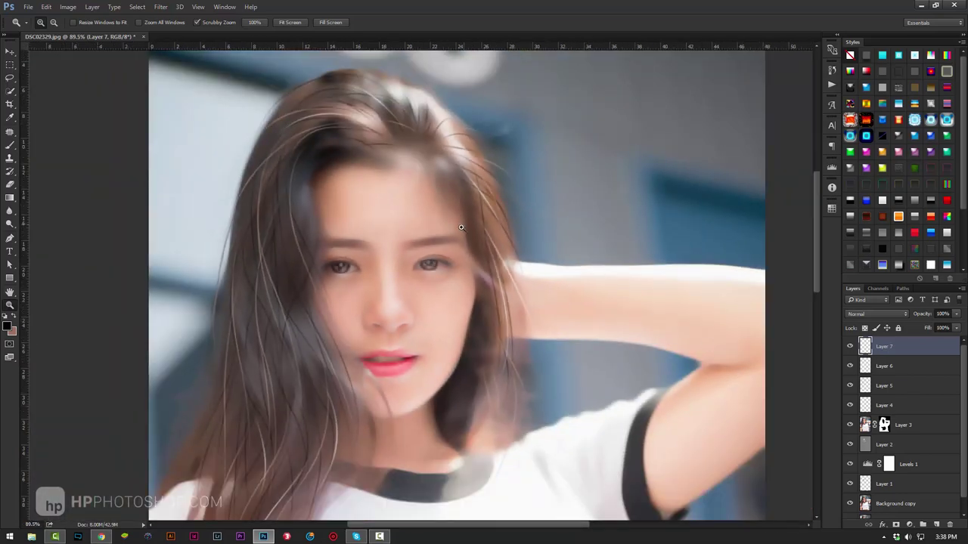
- Duplicate the Background layer and move Background copy 2 to the top of the stack
scroll(904, 459, "down", 1)
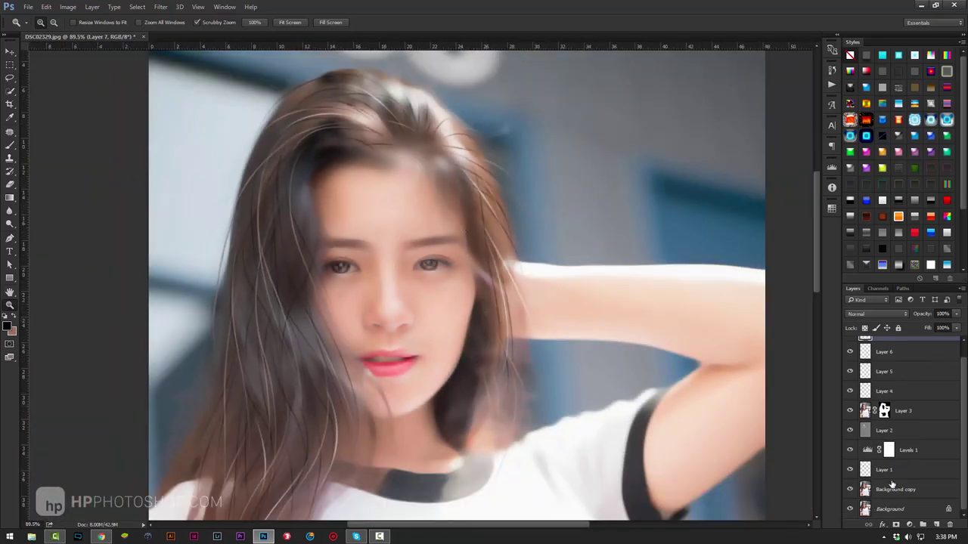
left_click(892, 509)
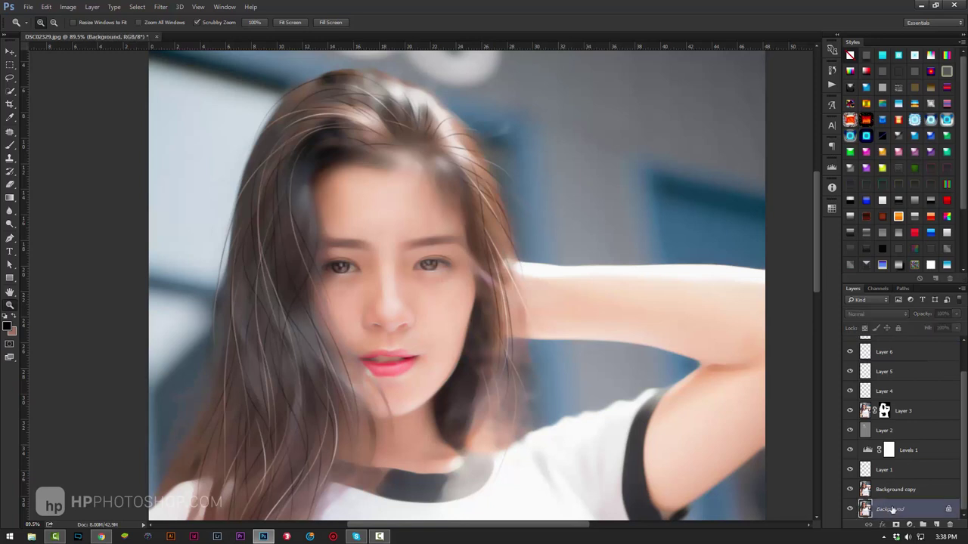
key("ctrl+j")
scroll(900, 393, "up", 2)
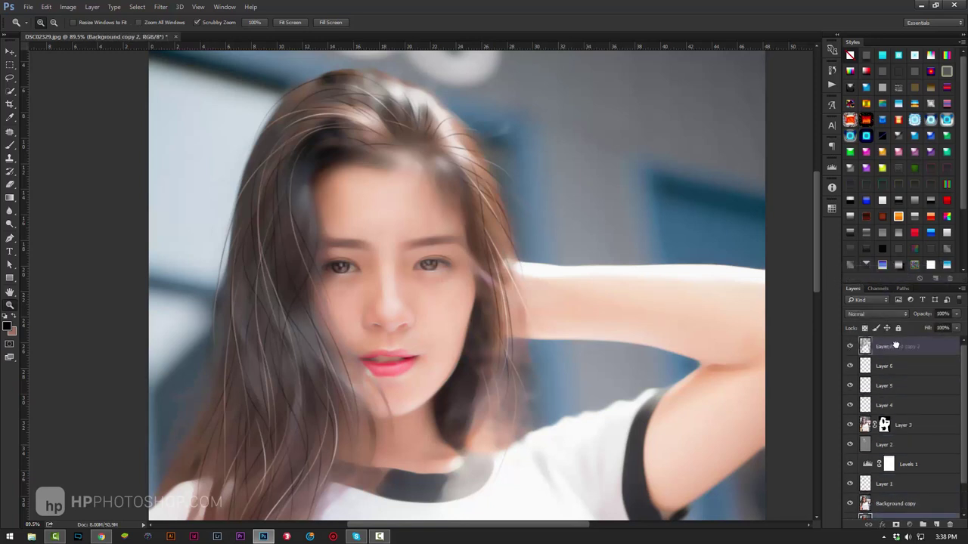
key("ctrl+shift+bracketright")
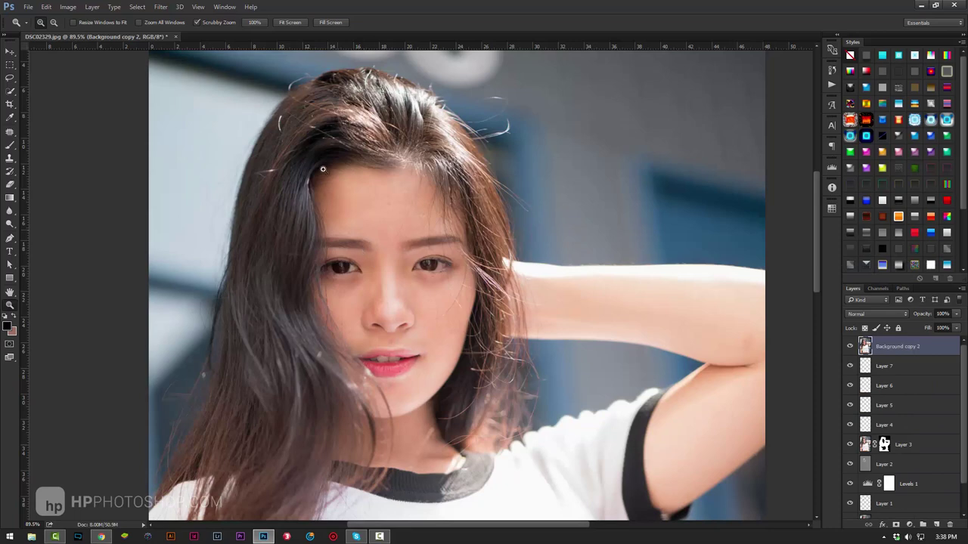
left_click(160, 7)
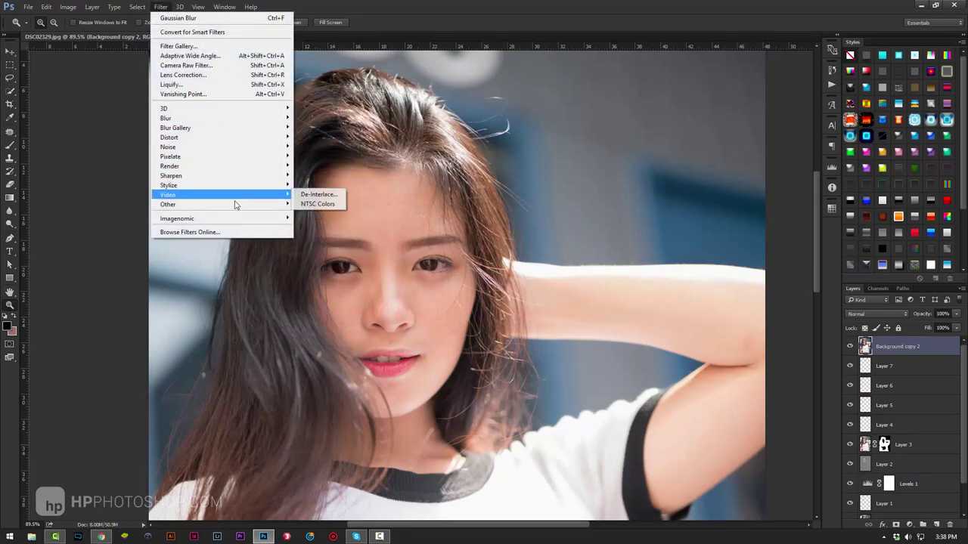
mouse_move(168, 204)
left_click(311, 212)
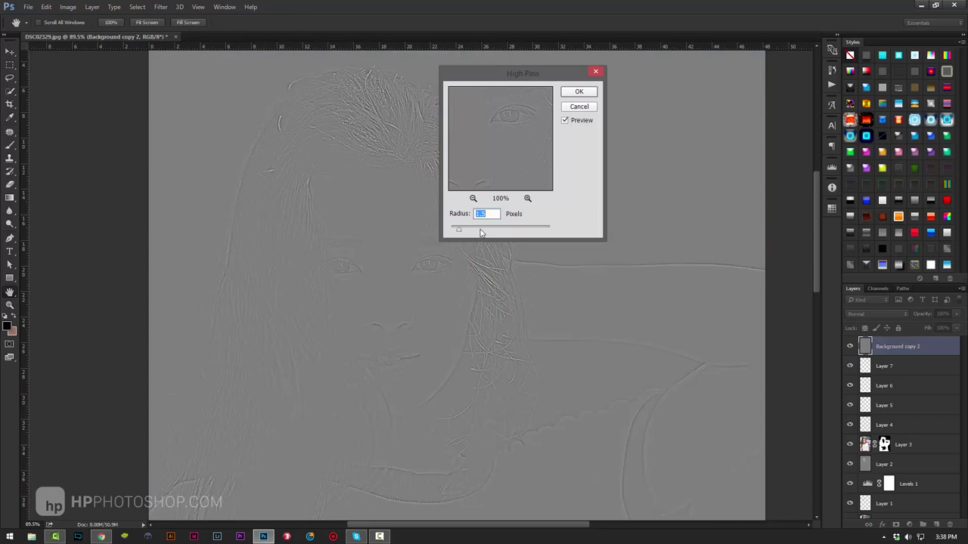
- Apply a 0.9-pixel High Pass filter to Background copy 2
left_click_drag(460, 233, 456, 232)
left_click(578, 91)
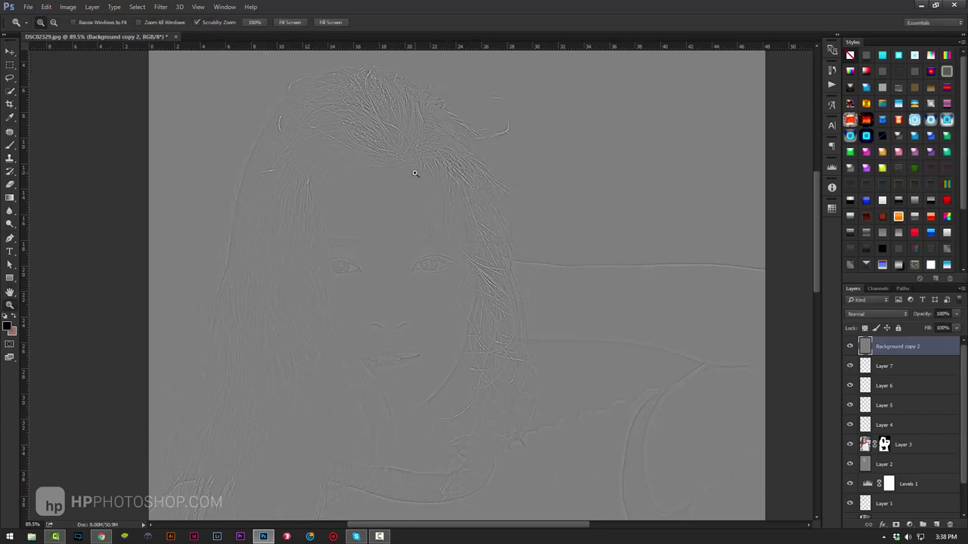
key("ctrl+l")
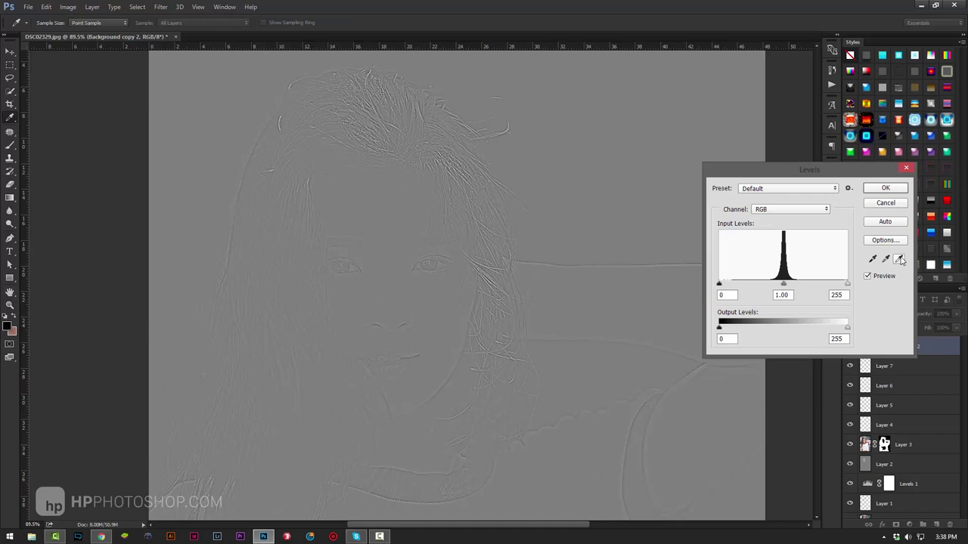
- Use the Levels white-point eyedropper on the grey background to whiten the edge map
left_click(899, 259)
left_click(685, 111)
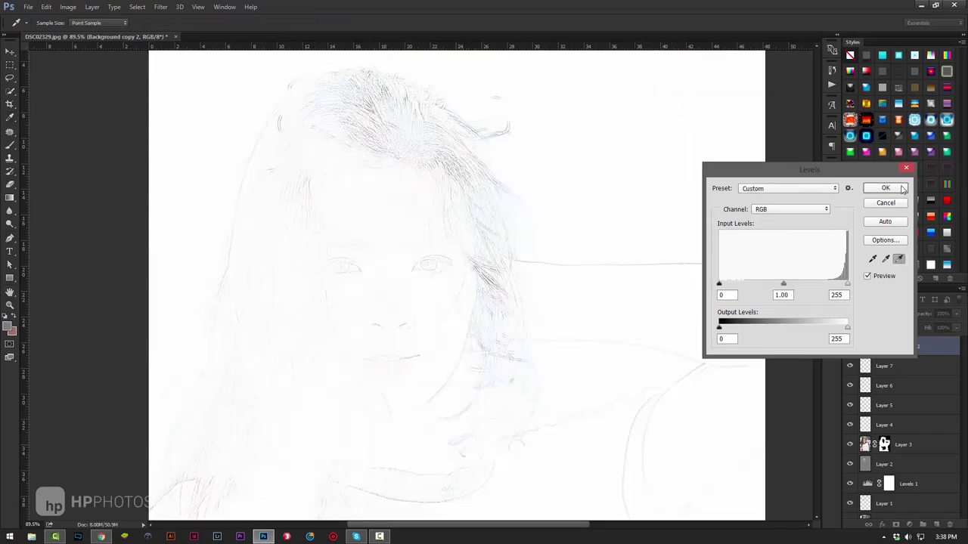
left_click(899, 189)
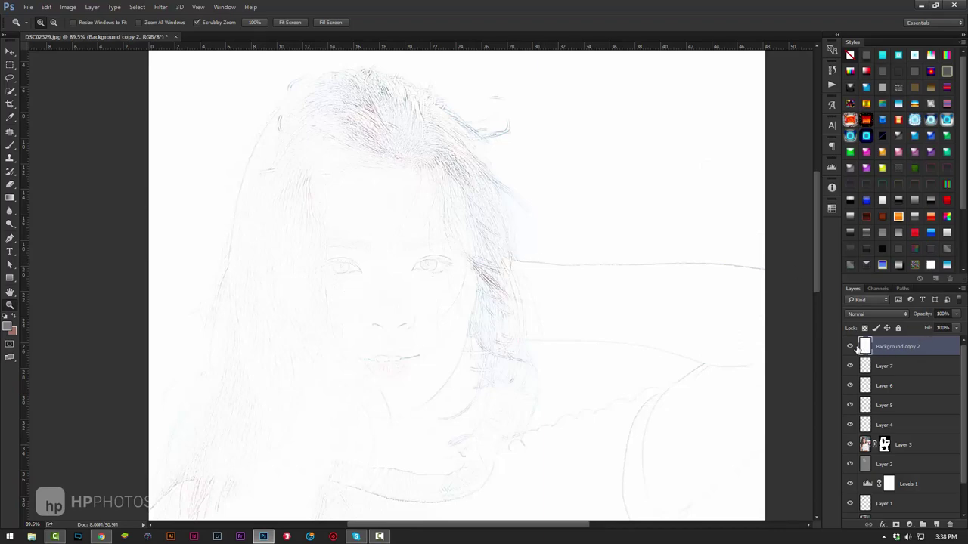
left_click_drag(411, 122, 471, 119)
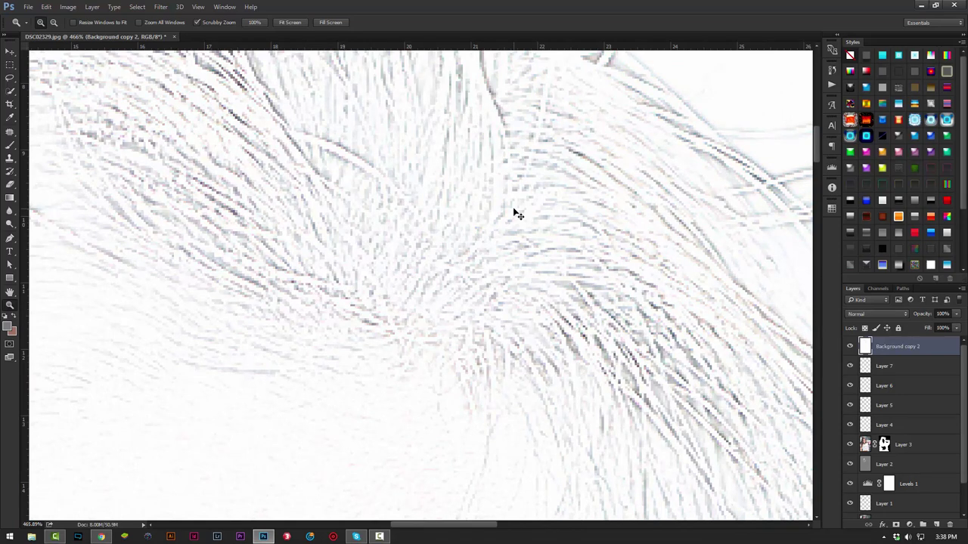
- Set Background copy 2 to Multiply blend mode and inspect the lips and hair
left_click(878, 314)
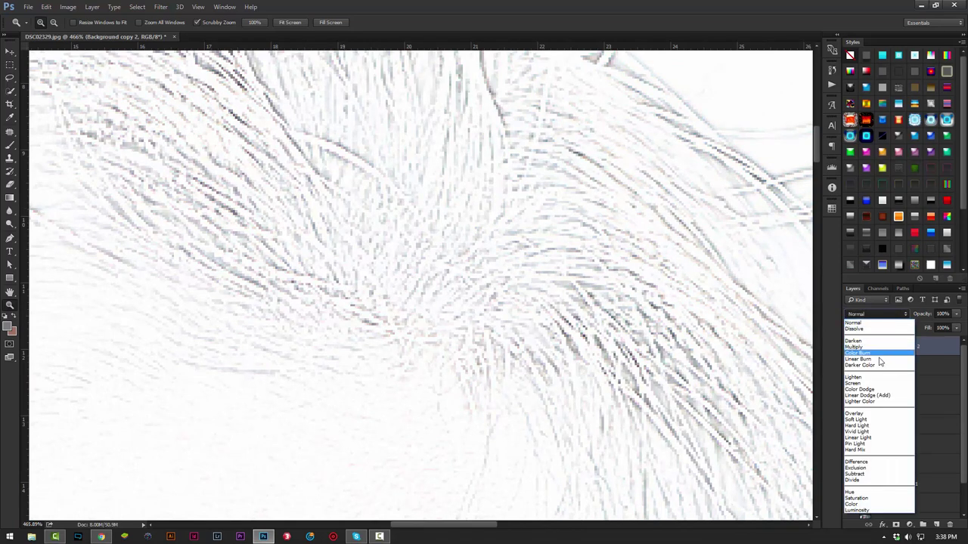
left_click(870, 346)
scroll(502, 248, "down", 5)
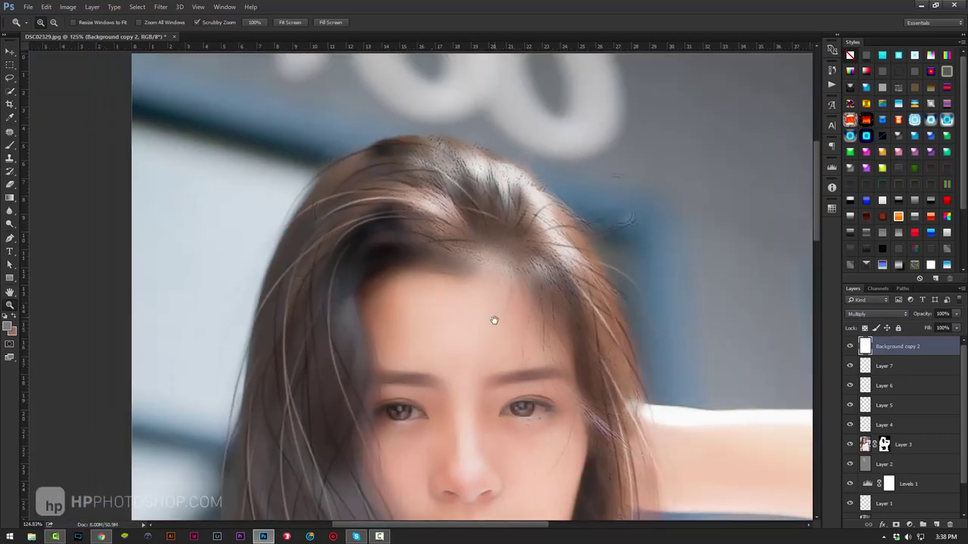
left_click_drag(492, 320, 458, 196)
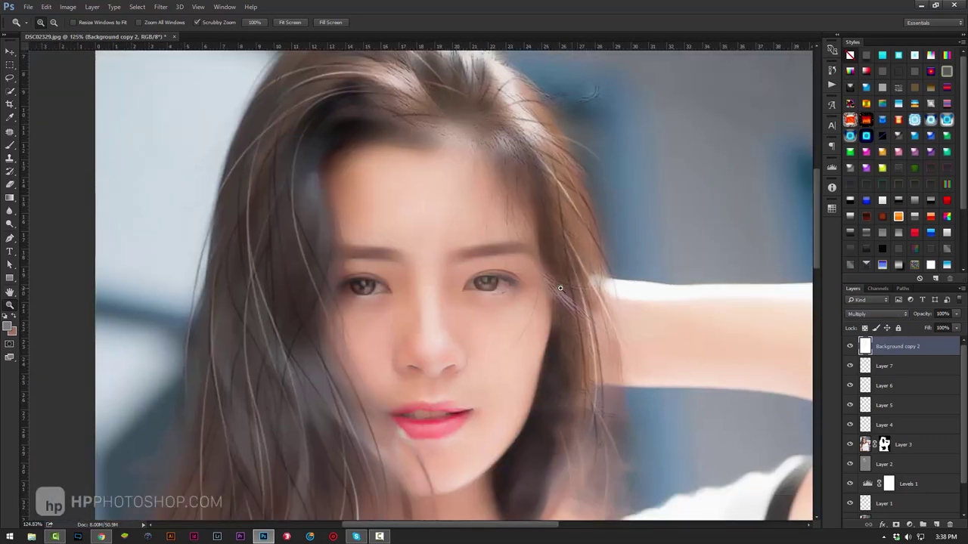
scroll(438, 254, "down", 3)
scroll(438, 254, "up", 3)
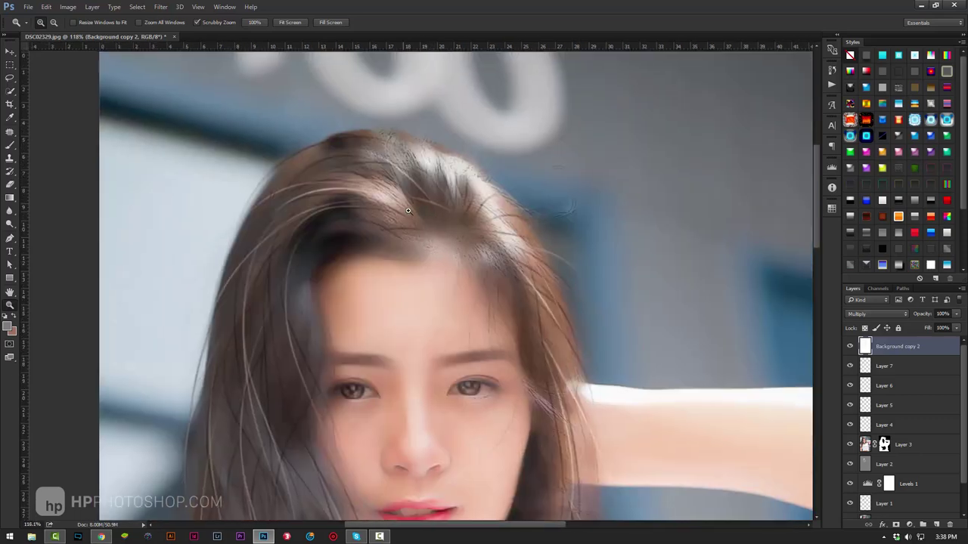
scroll(408, 211, "up", 2)
scroll(424, 219, "up", 1)
scroll(437, 239, "down", 3)
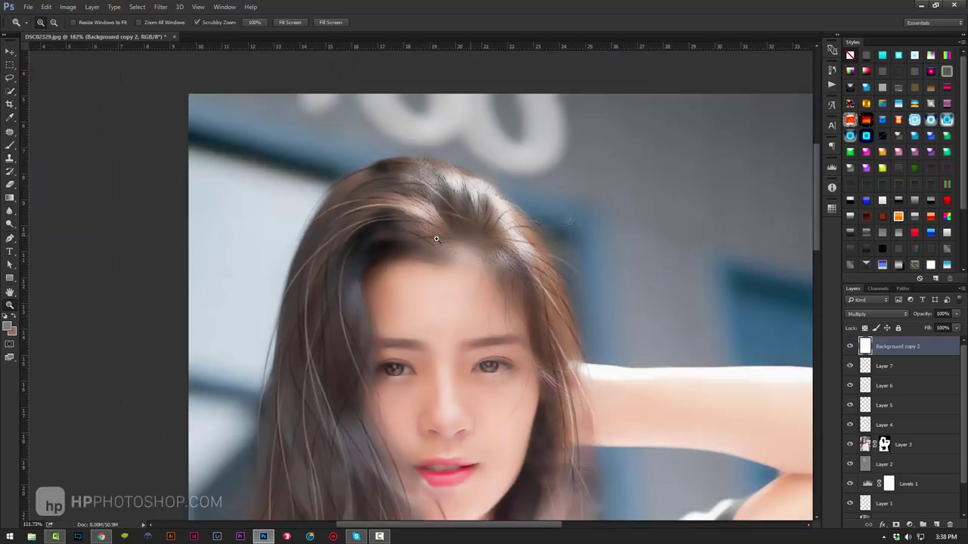
scroll(436, 239, "down", 1)
scroll(552, 399, "up", 2)
scroll(552, 399, "up", 1)
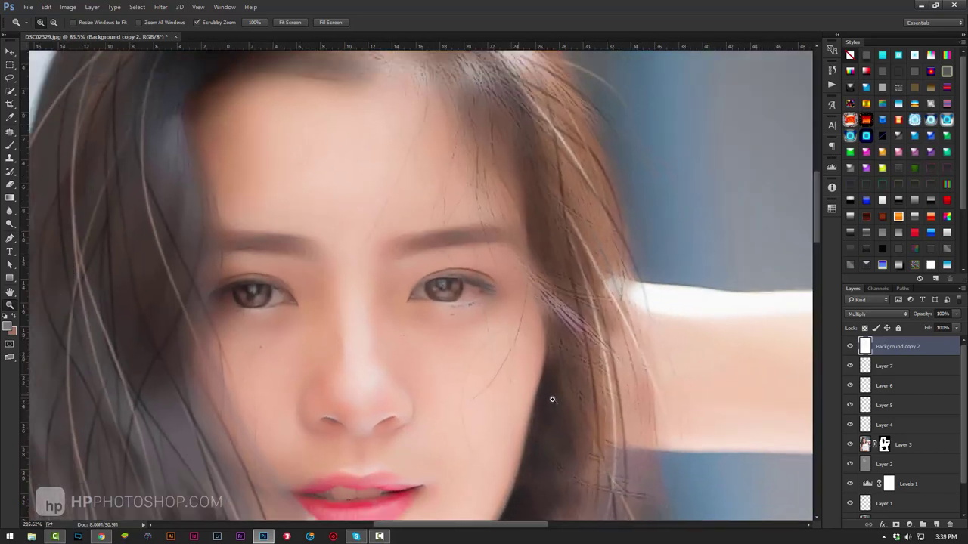
scroll(385, 223, "down", 2)
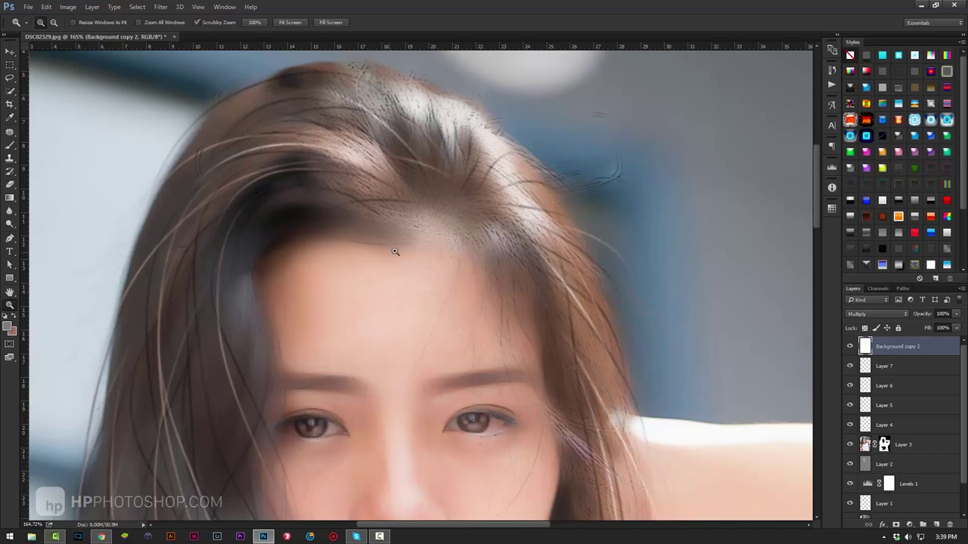
- Toggle Background copy 2 to compare, then delete the layer
left_click(849, 347)
left_click(849, 347)
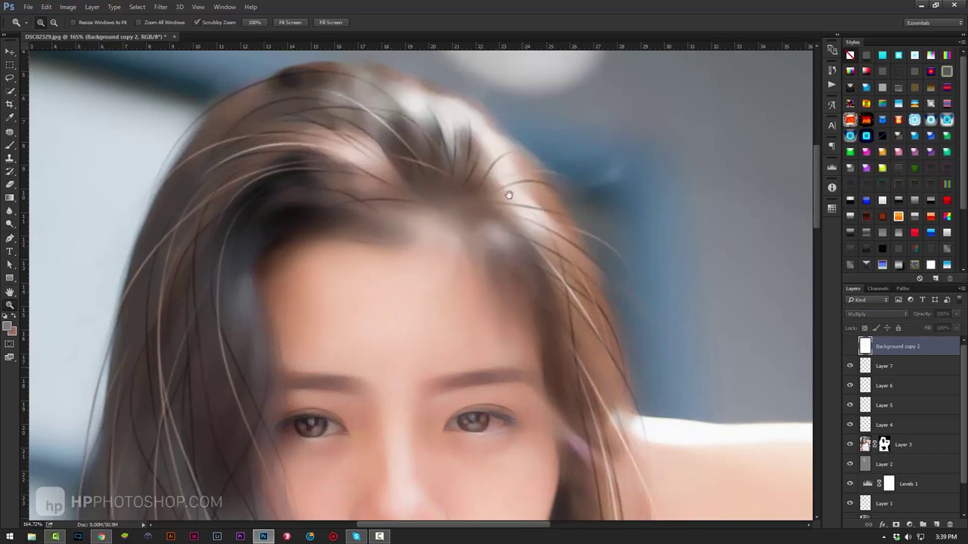
scroll(528, 271, "down", 4)
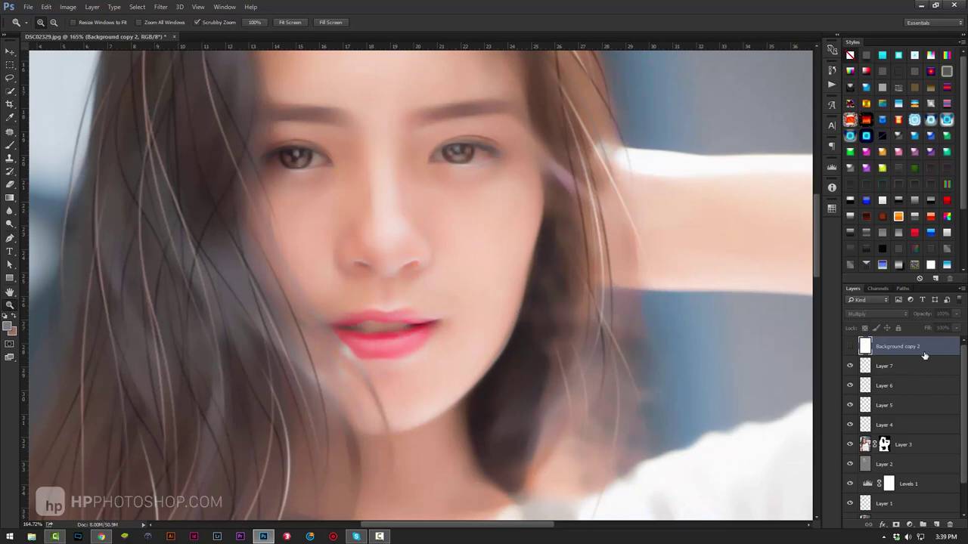
key("Delete")
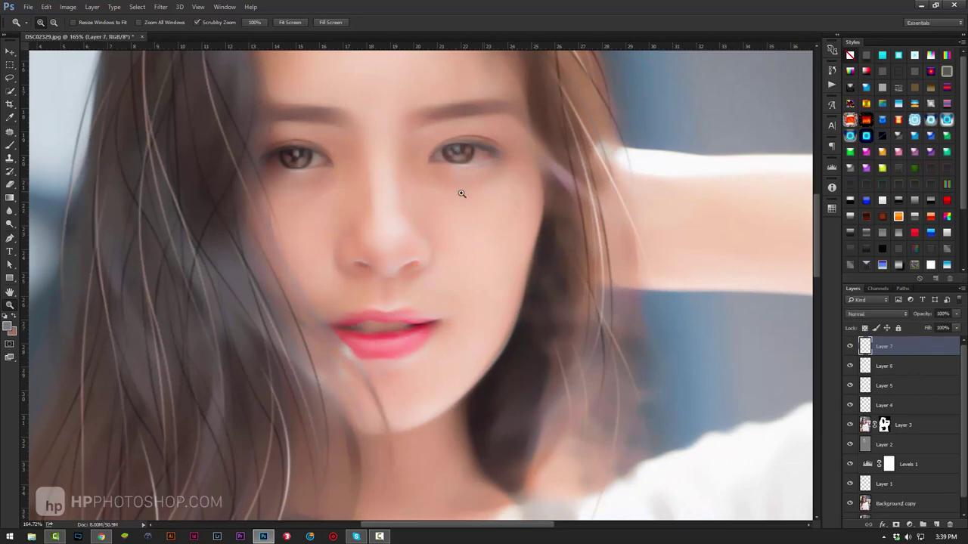
mouse_move(438, 197)
left_mouse_down()
mouse_move(379, 200)
mouse_move(399, 228)
left_mouse_up()
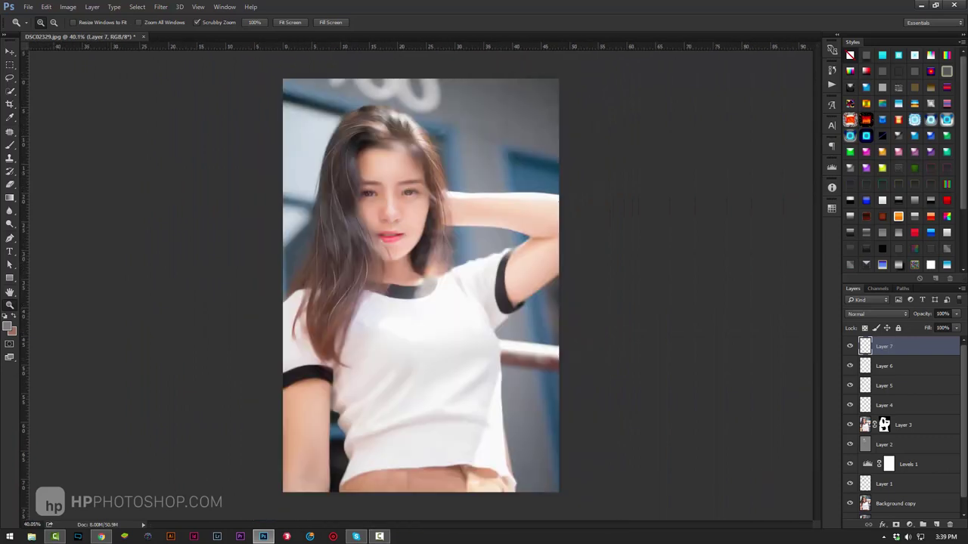
- Add a Gradient fill layer and append the Pastels presets in the Gradient Editor
left_click(909, 526)
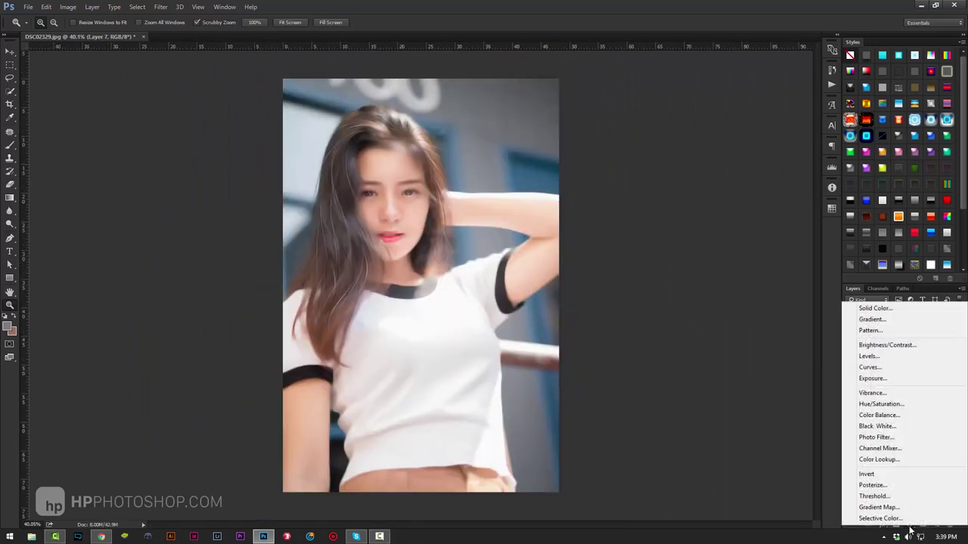
left_click(871, 319)
left_click(789, 158)
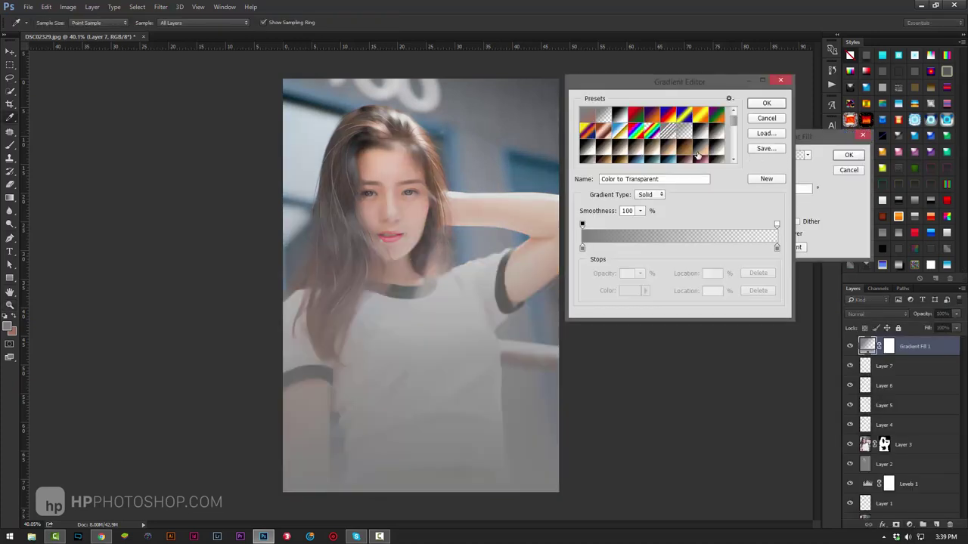
left_click(730, 99)
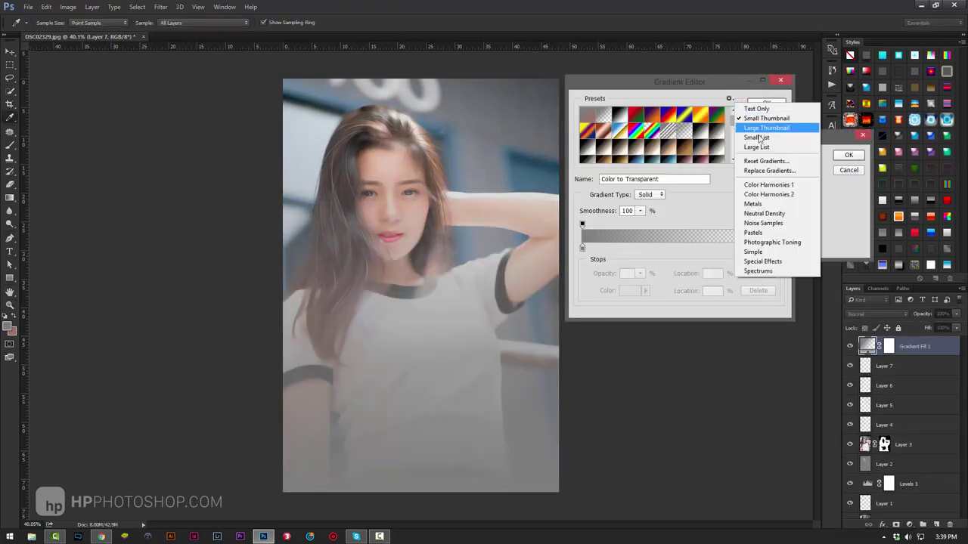
left_click(752, 233)
left_click(539, 206)
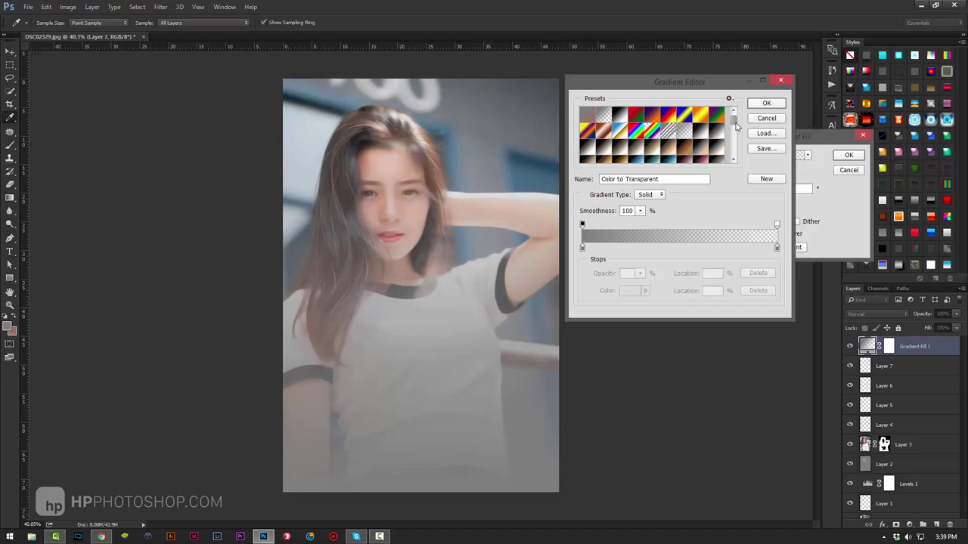
left_click_drag(735, 125, 735, 160)
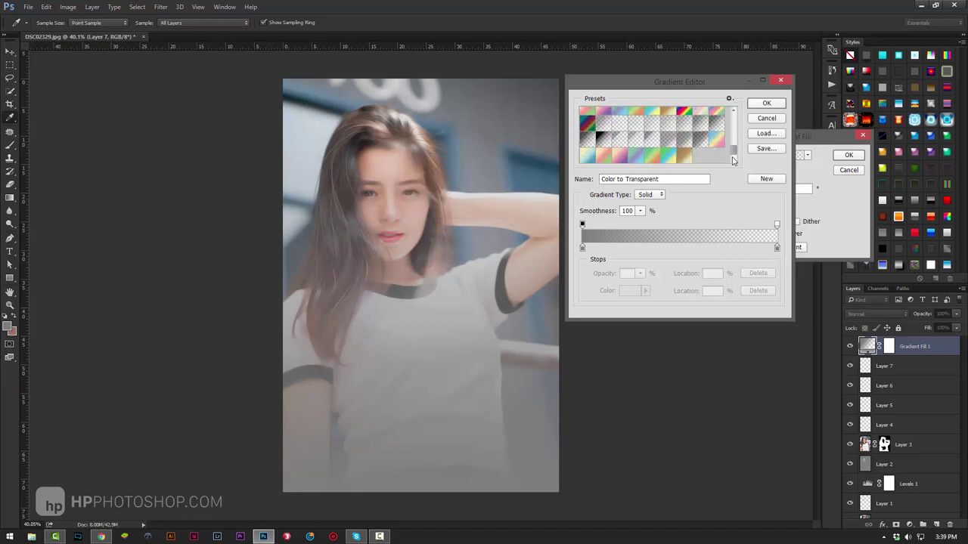
- Choose the yellow-pink-purple pastel gradient and shift its end stop toward magenta
left_click(605, 162)
left_click(598, 162)
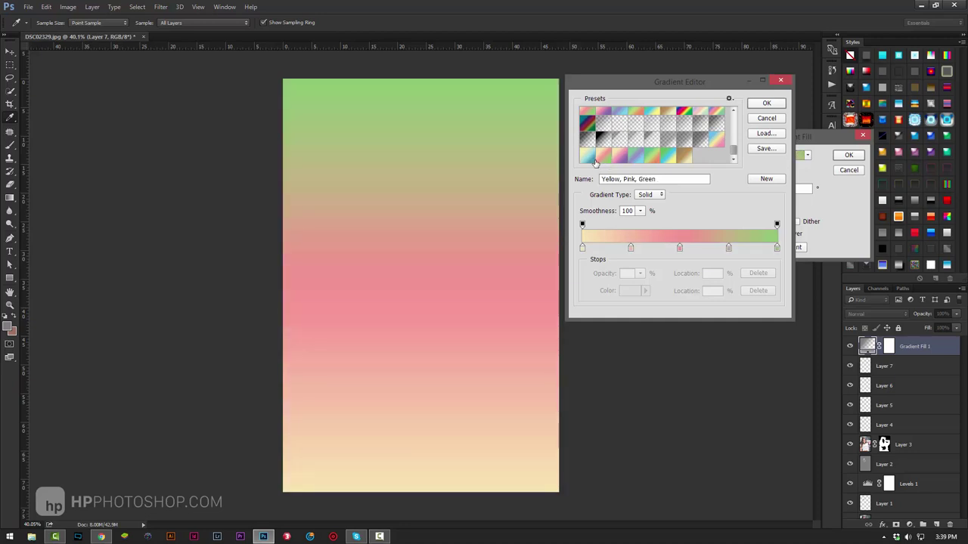
left_click(620, 161)
left_click(667, 159)
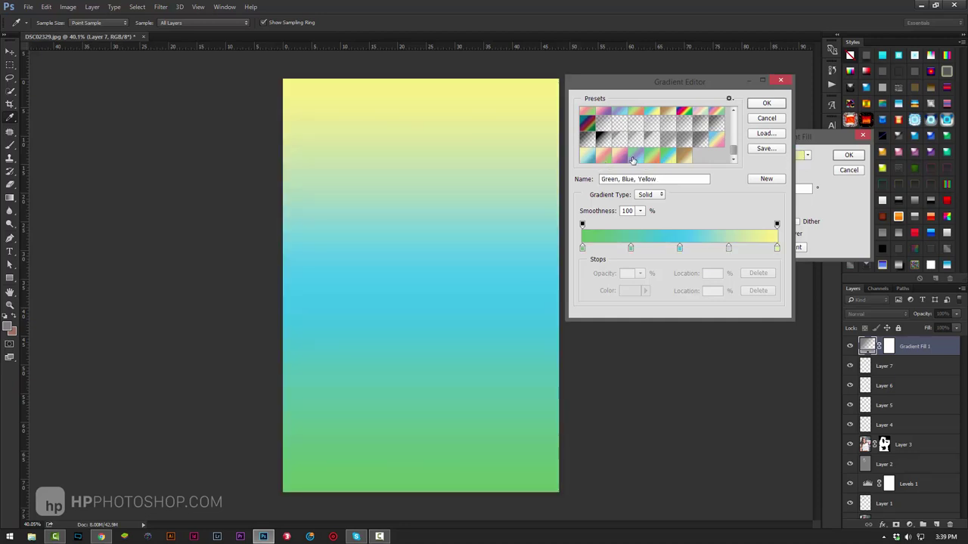
left_click(619, 161)
left_click(777, 248)
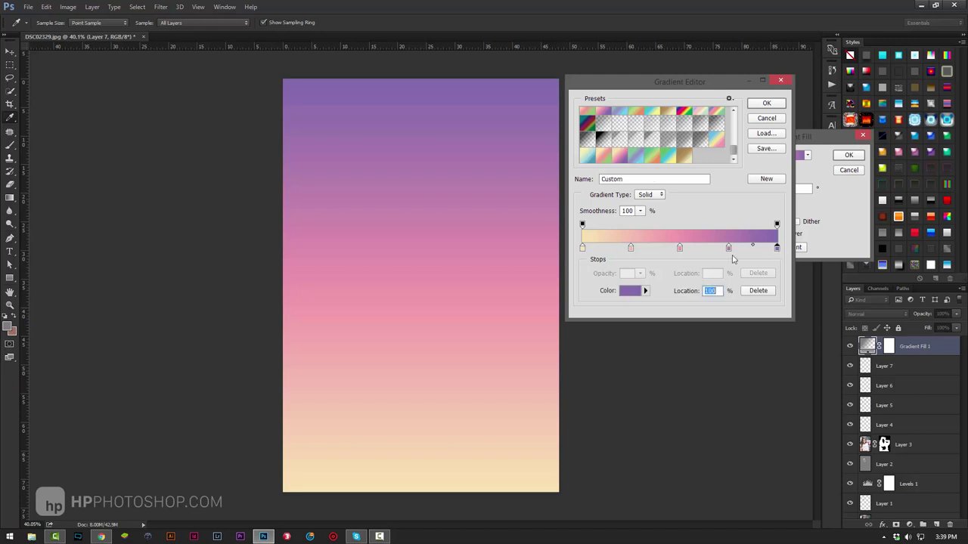
left_click(631, 291)
left_click_drag(772, 174, 769, 165)
left_click(853, 135)
- Rotate the gradient to run diagonally and apply the fill settings
left_click(767, 103)
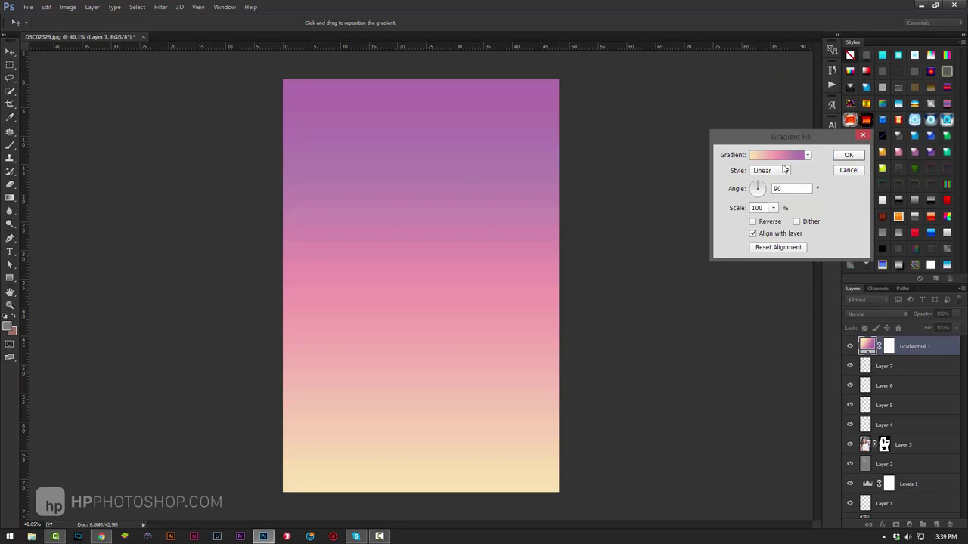
left_click_drag(759, 190, 757, 200)
left_click(848, 155)
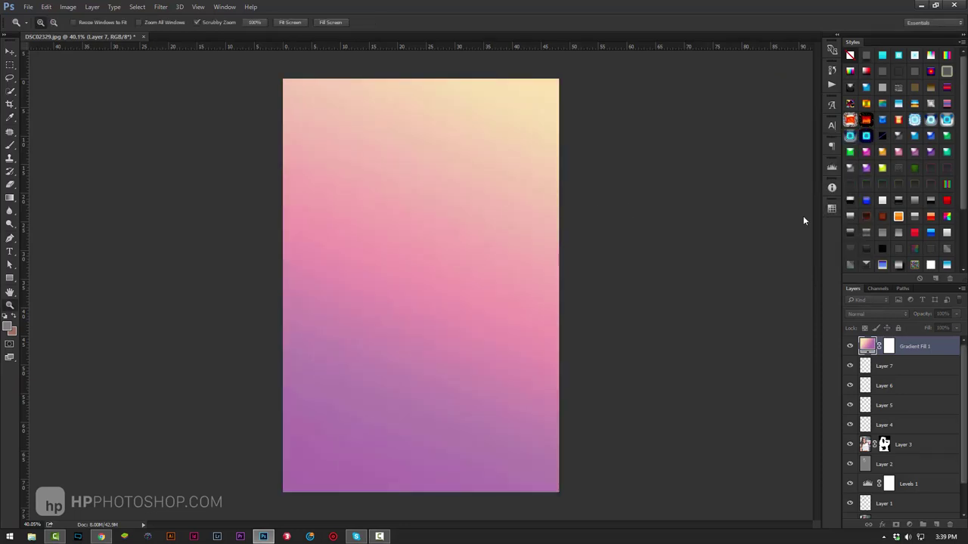
left_click(873, 316)
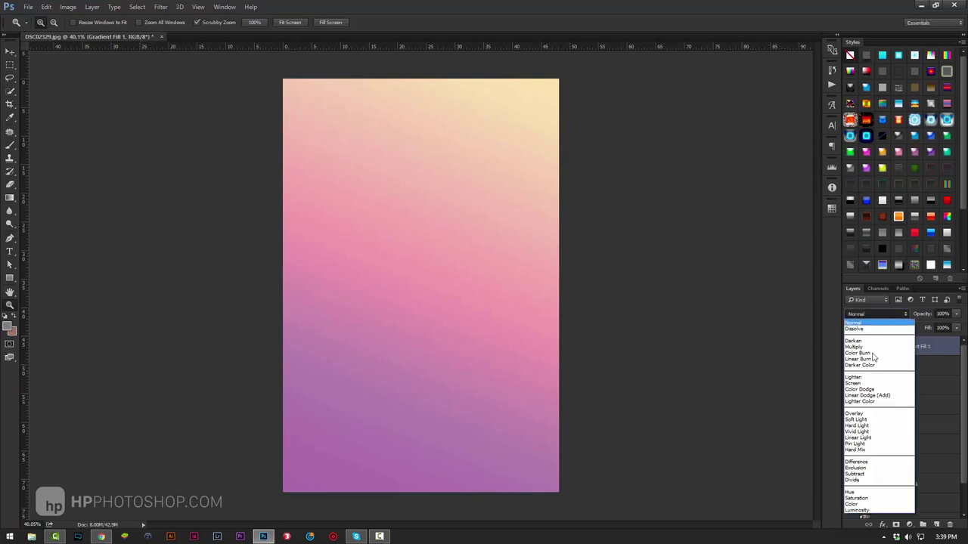
- Switch Gradient Fill 1 to Soft Light, lowering its opacity through 72% to 57% while checking the face
left_click(872, 419)
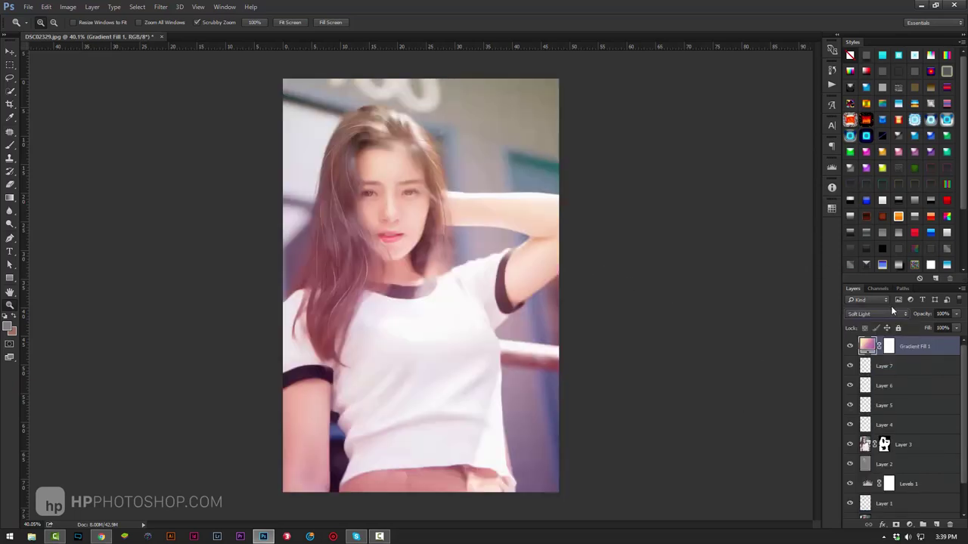
left_click_drag(927, 317, 918, 318)
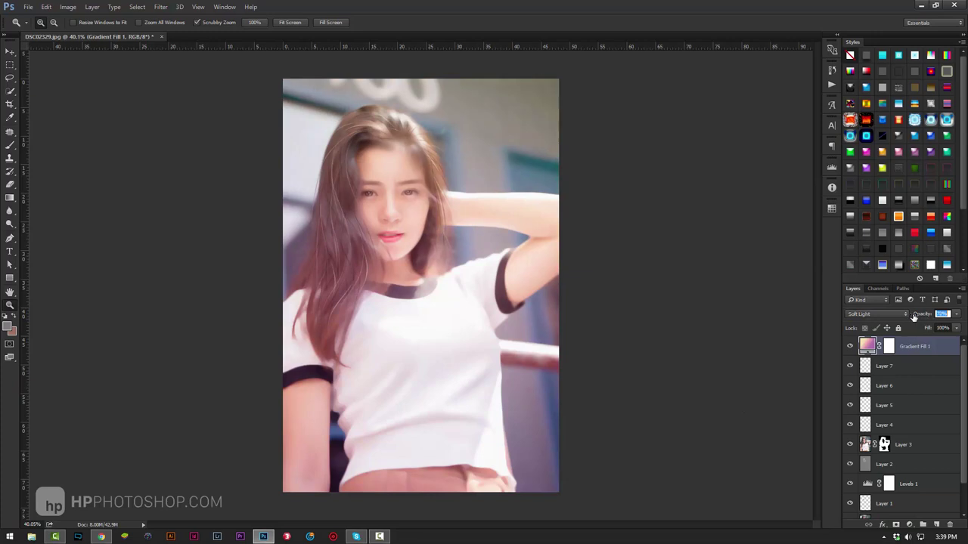
key("Return")
left_click(428, 205)
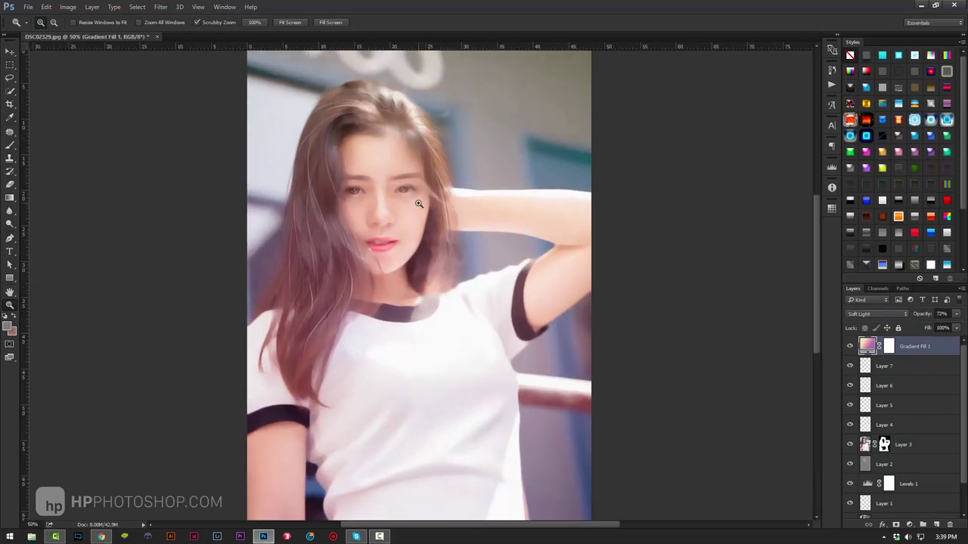
left_click_drag(923, 313, 912, 318)
left_click_drag(420, 284, 375, 255)
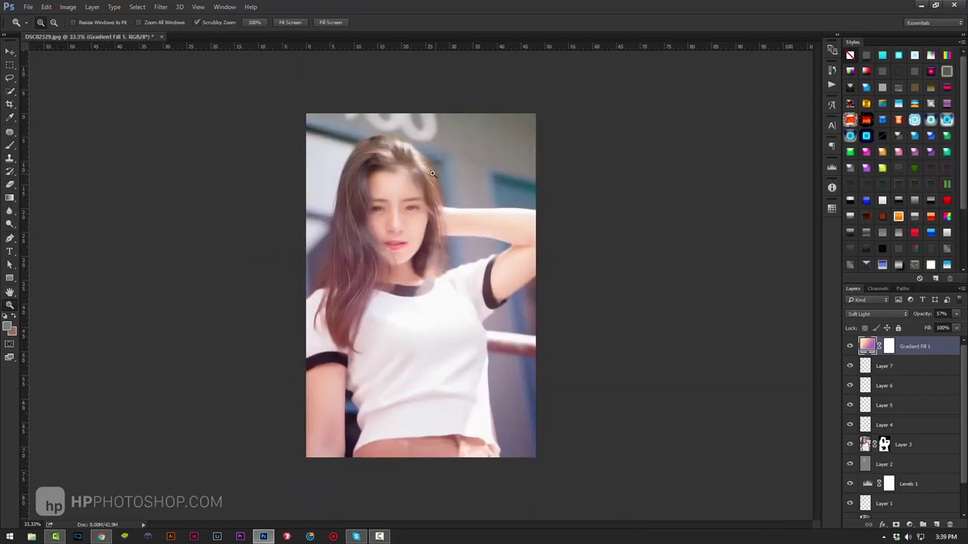
left_click_drag(452, 174, 475, 177)
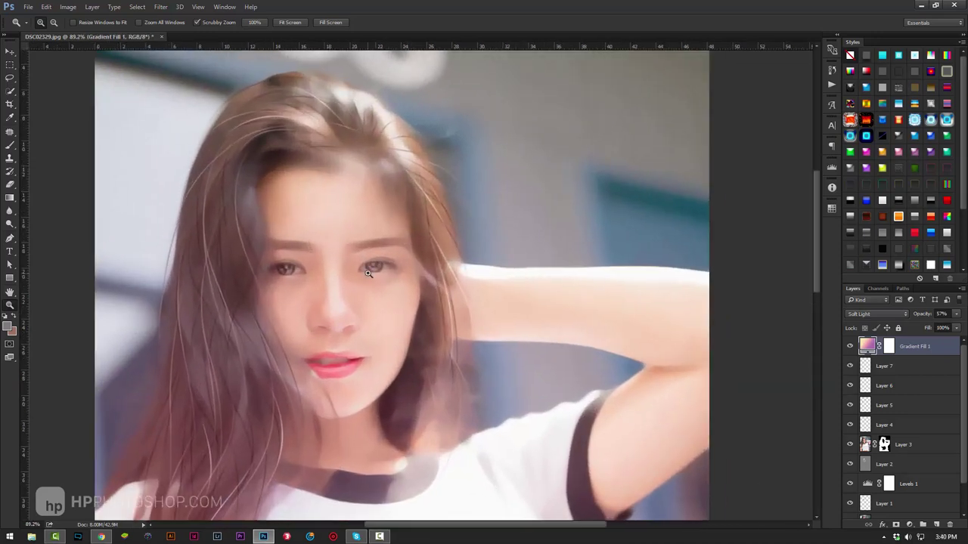
left_click_drag(391, 269, 395, 269)
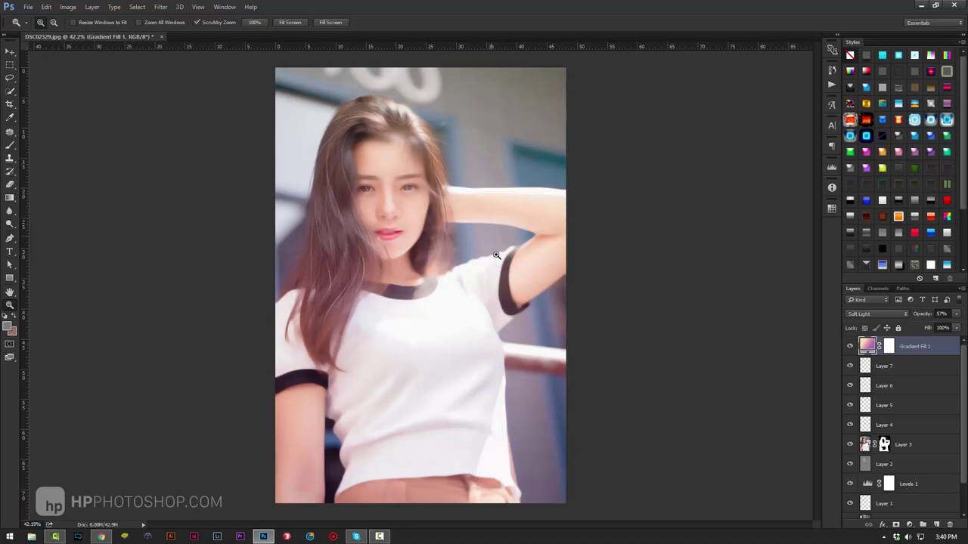
left_click_drag(445, 298, 450, 189)
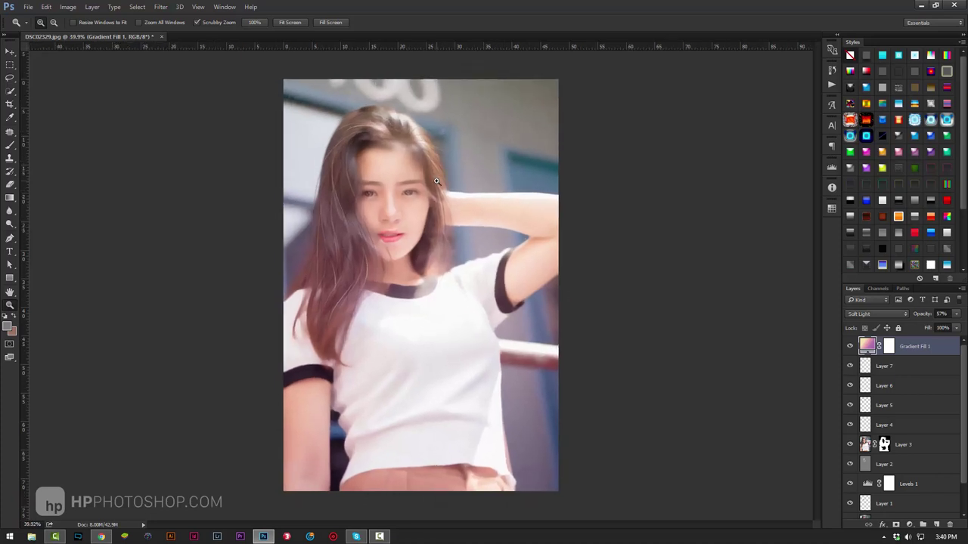